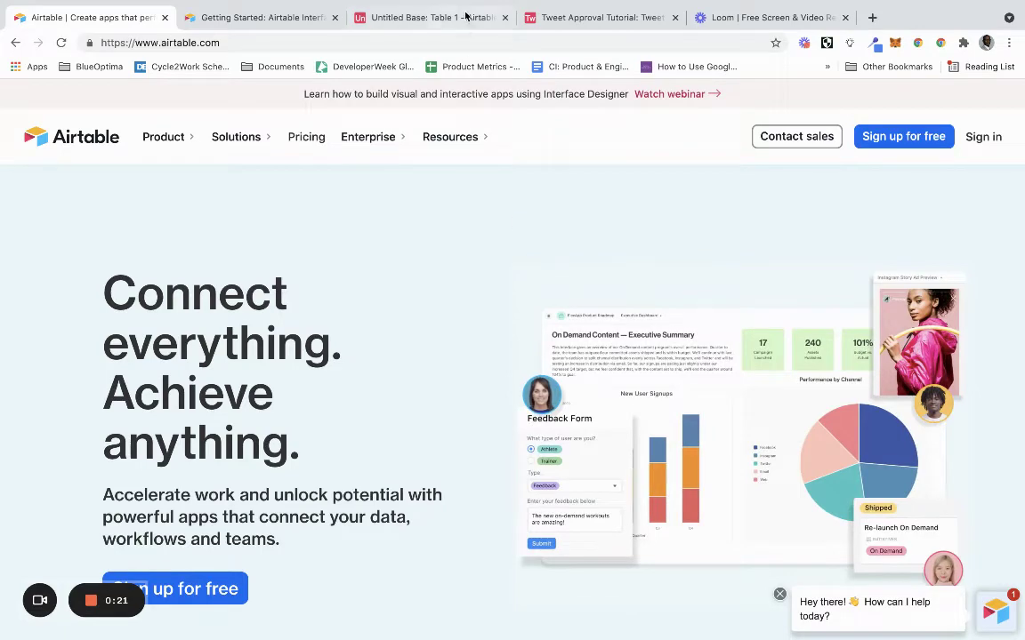
# Return to the Tweet Approval Tutorial tab and sign back in with the saved e-mail and account password.
pyautogui.click(578, 17)
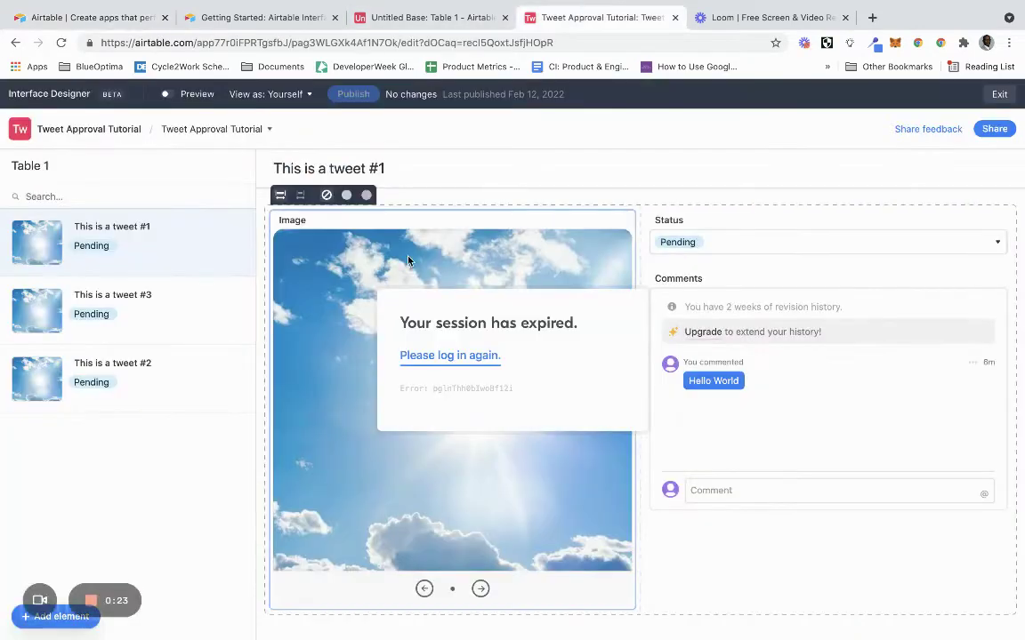
pyautogui.click(474, 360)
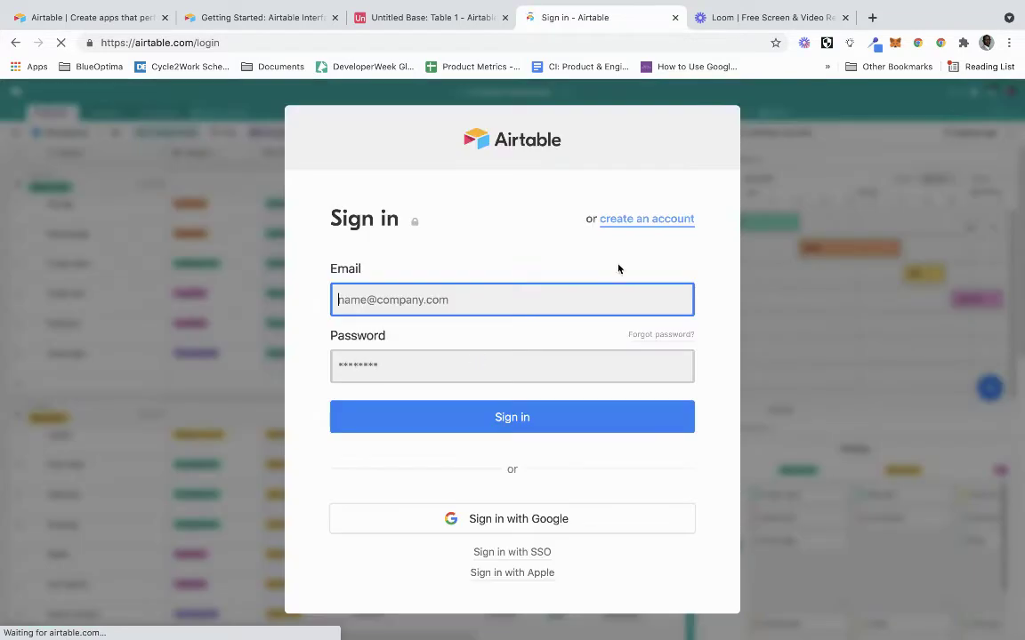
pyautogui.click(555, 302)
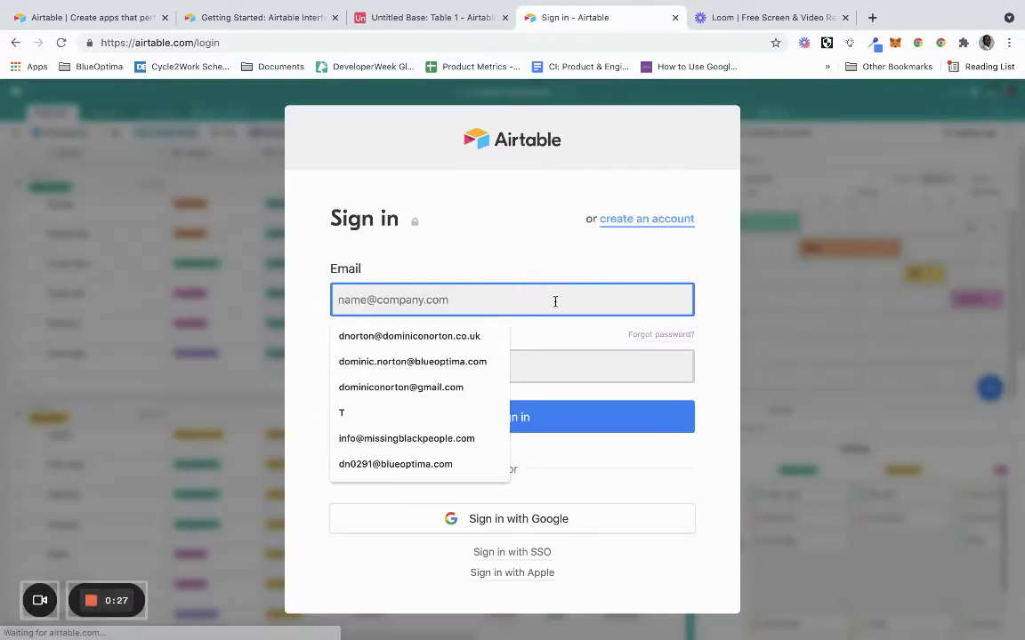
pyautogui.click(418, 336)
pyautogui.click(465, 366)
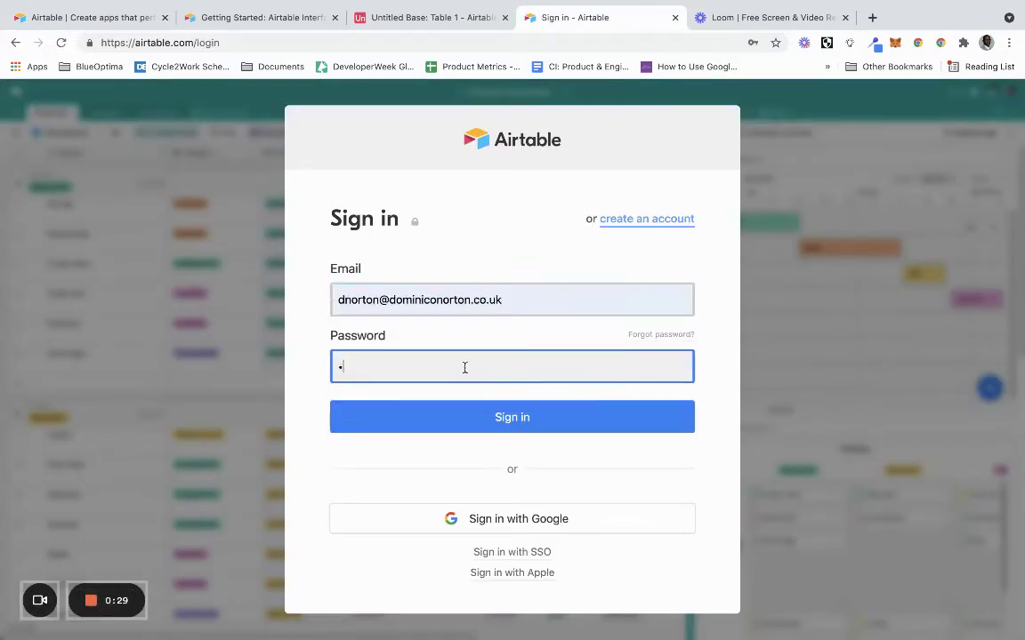
pyautogui.write('***********')
pyautogui.press('Return')
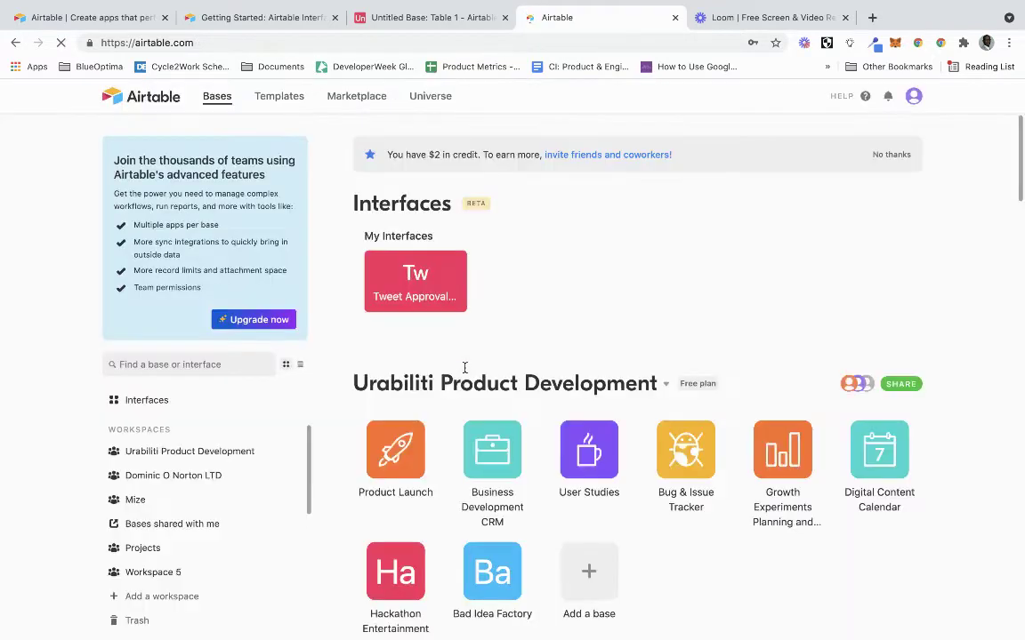
# Open the Tweet Approval interface on tweet #1 and compare it with the Untitled Base grid.
pyautogui.click(424, 271)
pyautogui.click(414, 293)
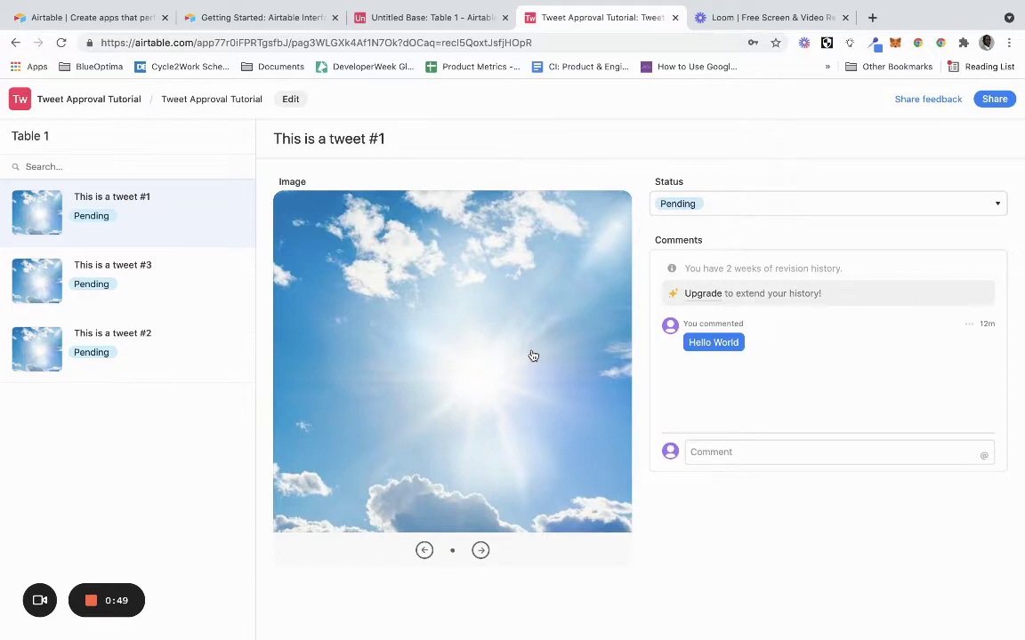
pyautogui.click(452, 19)
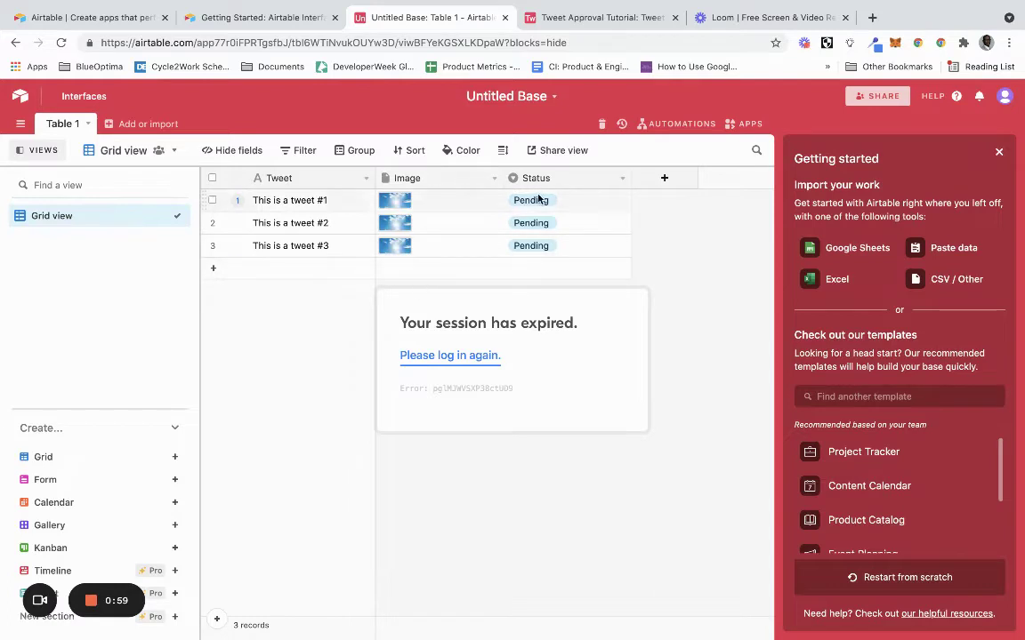
pyautogui.click(584, 20)
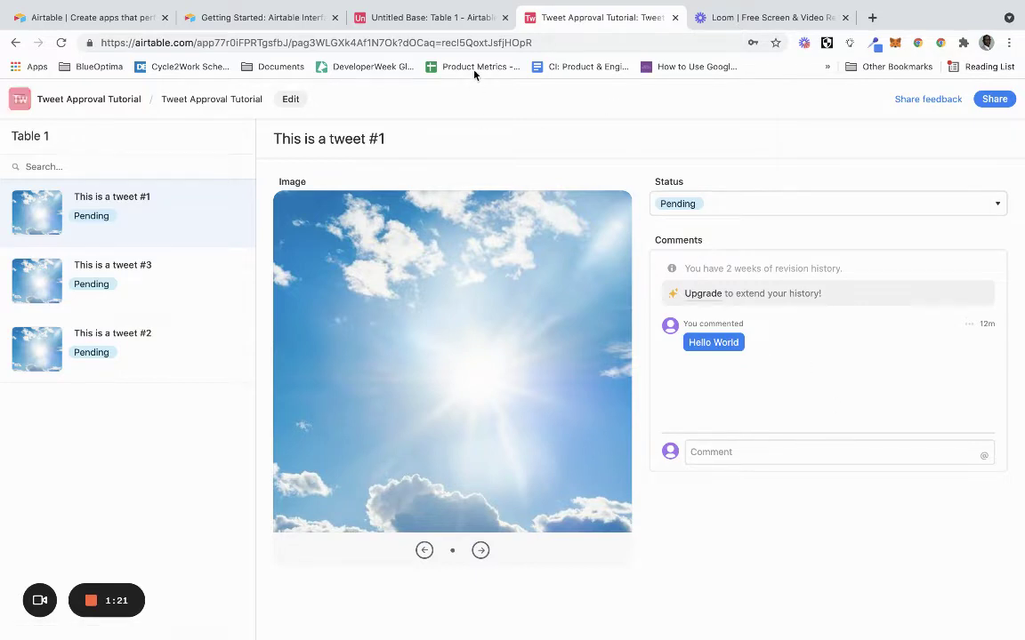
# Flip between the base grid and the interface again, then bring up the Airtable homepage.
pyautogui.click(462, 24)
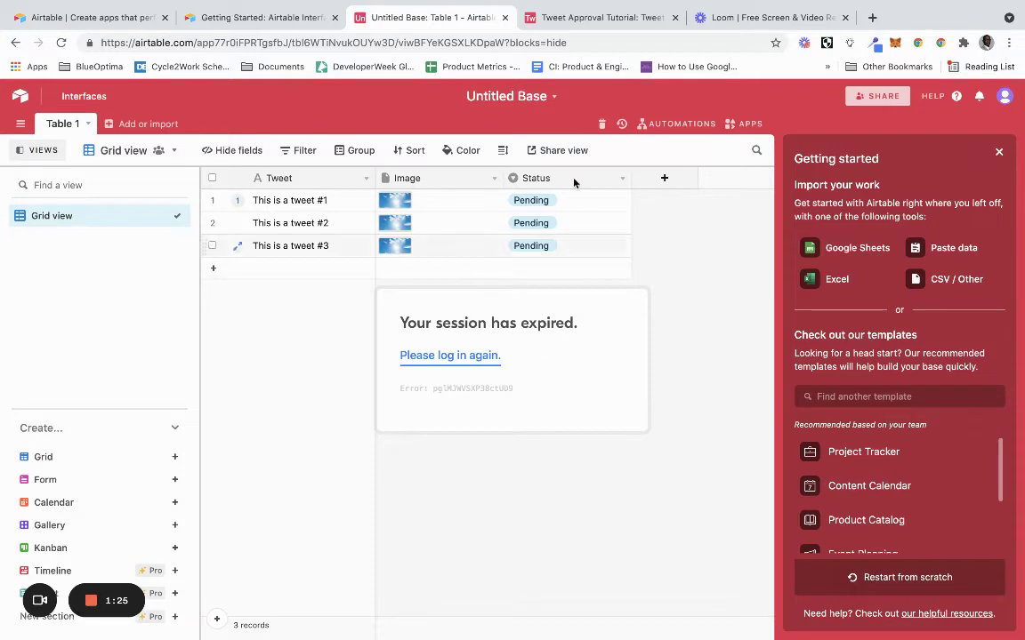
pyautogui.click(591, 25)
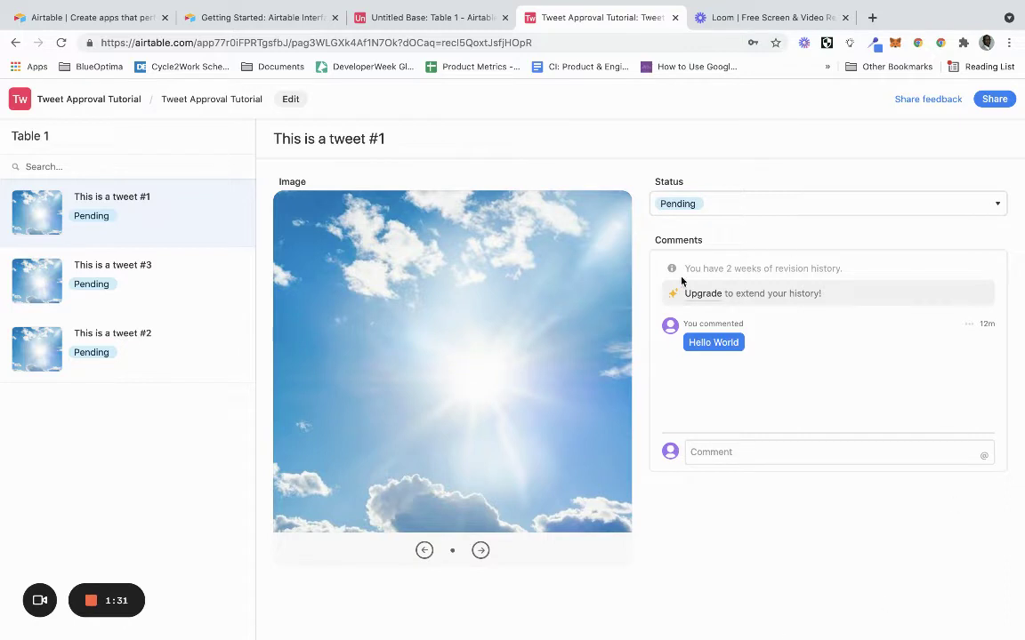
pyautogui.click(91, 23)
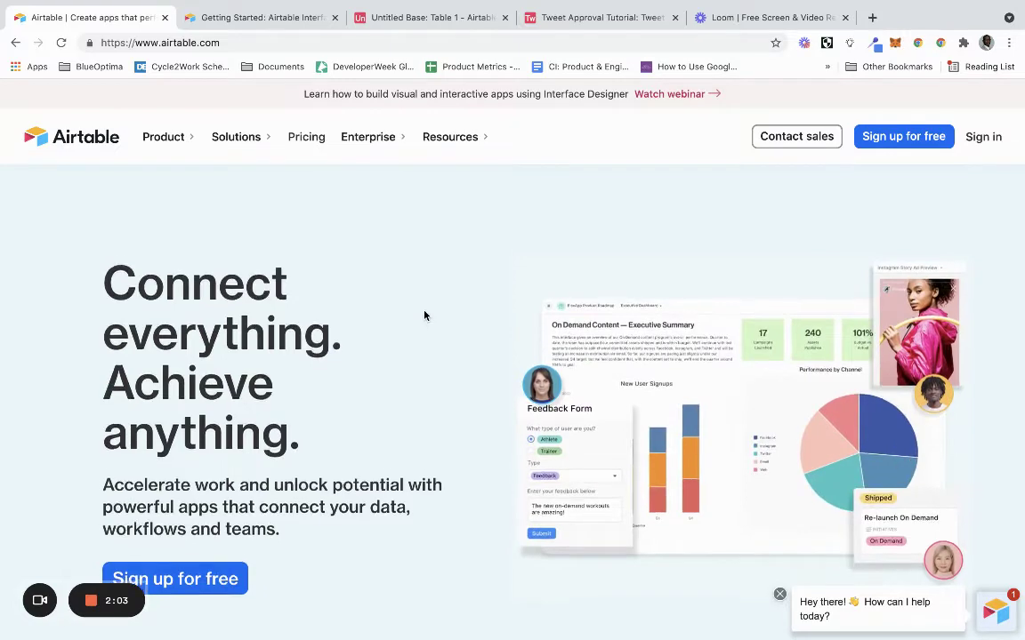
pyautogui.scroll(-5, 424, 315)
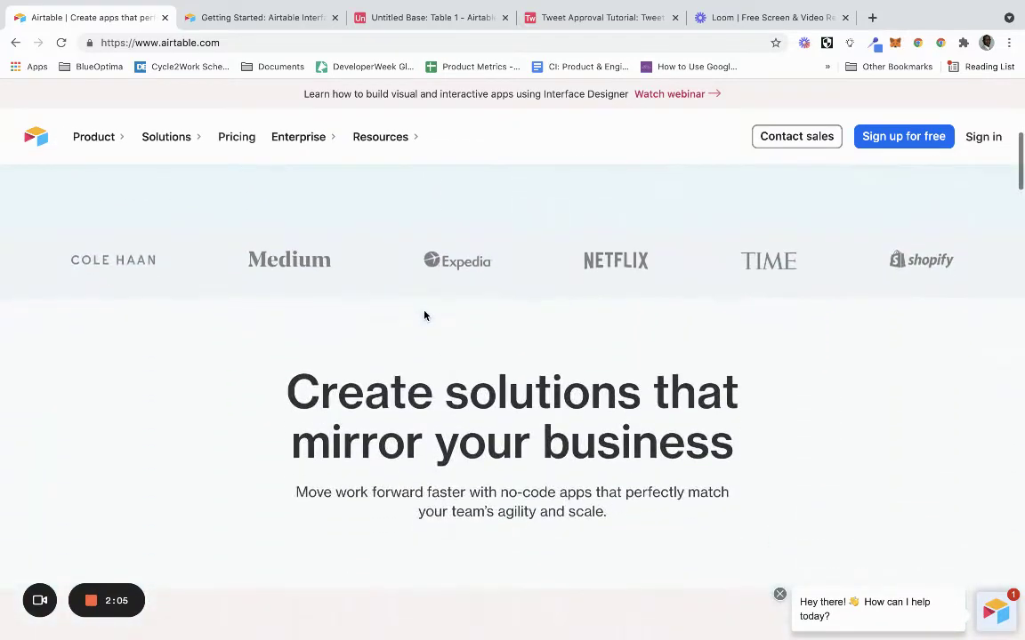
pyautogui.scroll(-4, 425, 315)
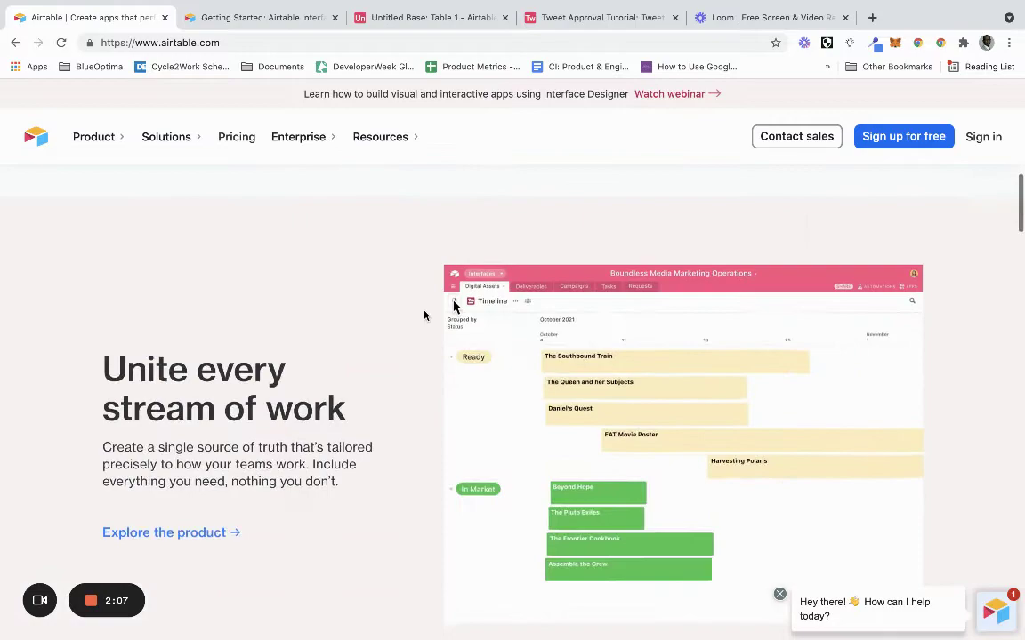
pyautogui.scroll(10, 424, 314)
pyautogui.scroll(-3, 424, 315)
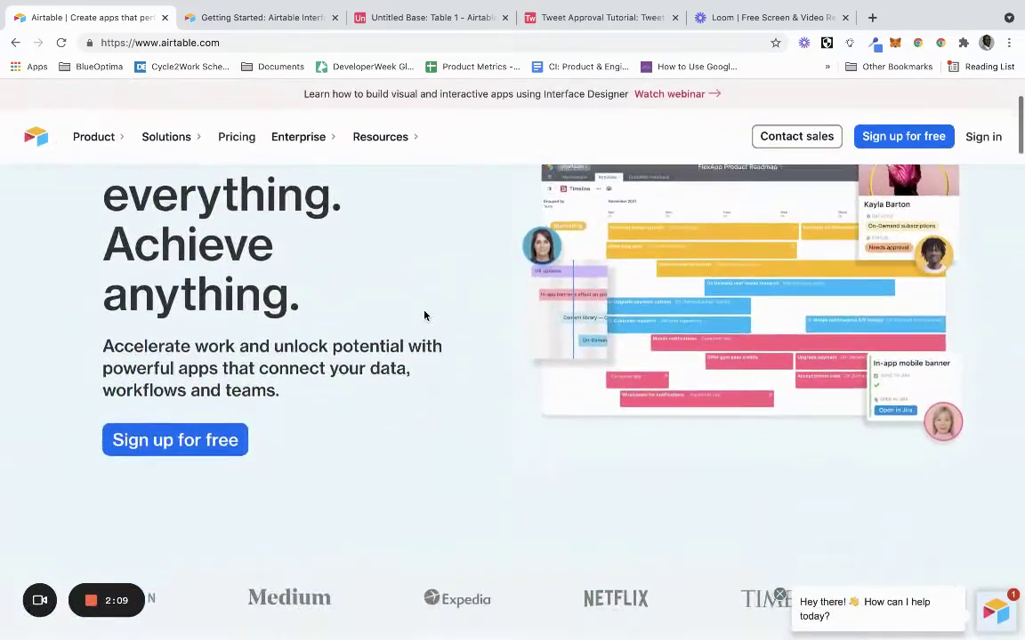
pyautogui.scroll(1, 424, 315)
pyautogui.scroll(-5, 425, 315)
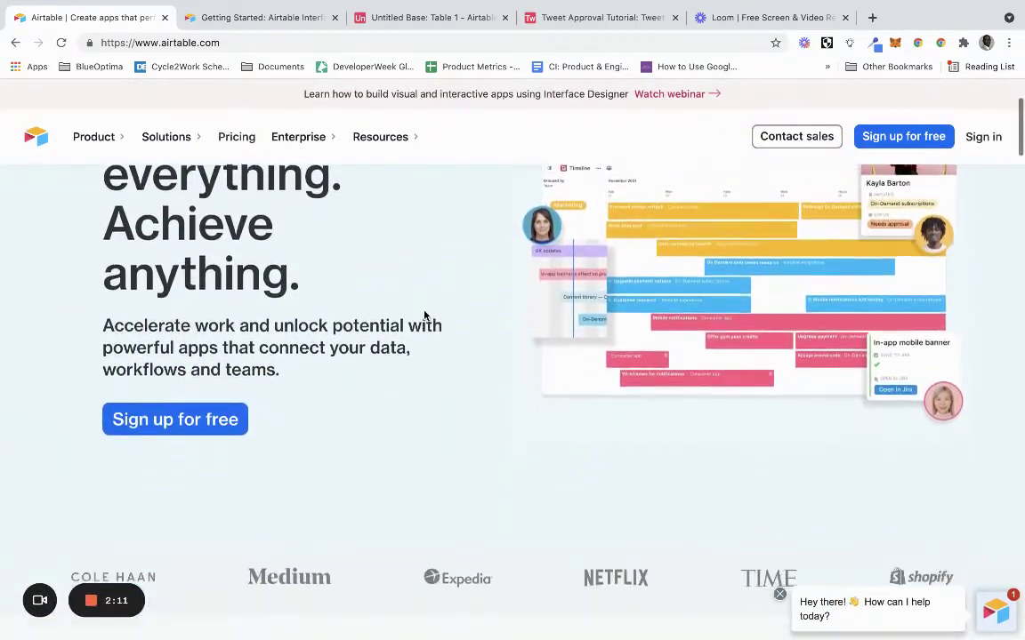
pyautogui.scroll(-2, 425, 315)
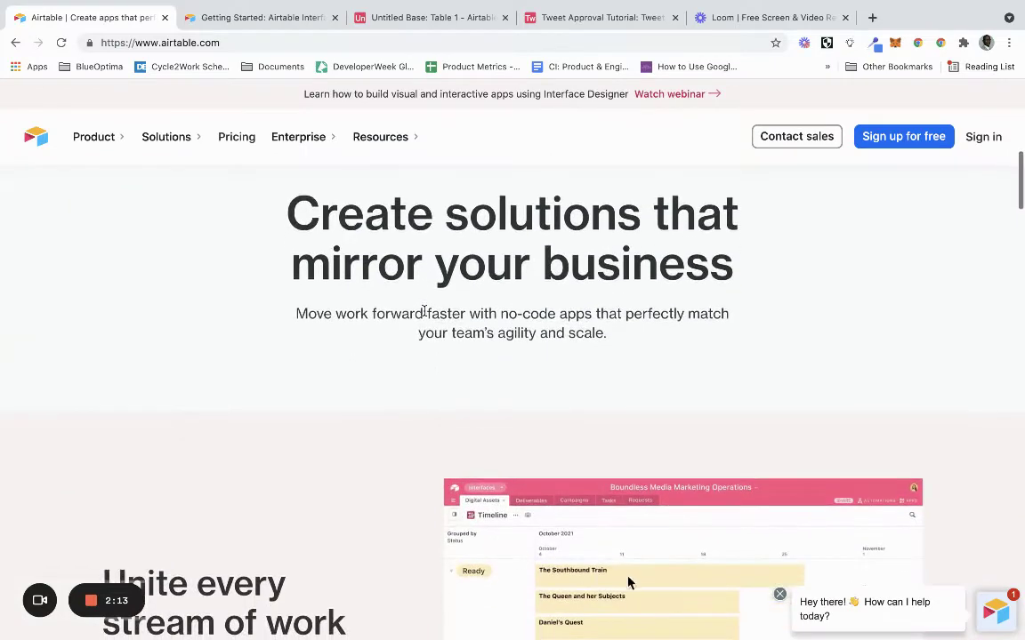
pyautogui.scroll(-2, 424, 310)
pyautogui.scroll(-6, 424, 313)
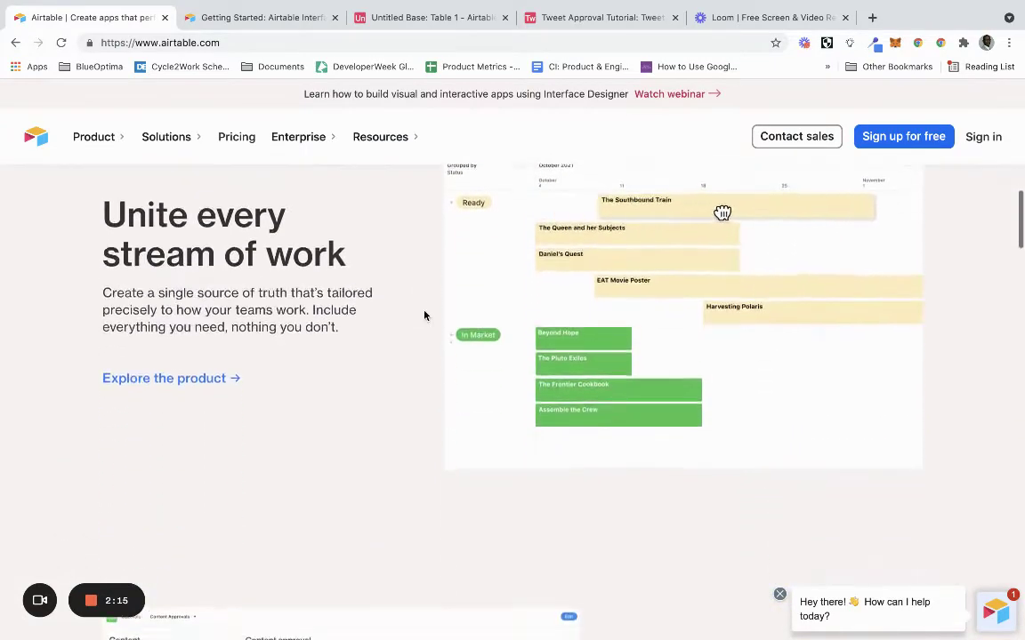
pyautogui.scroll(-6, 424, 315)
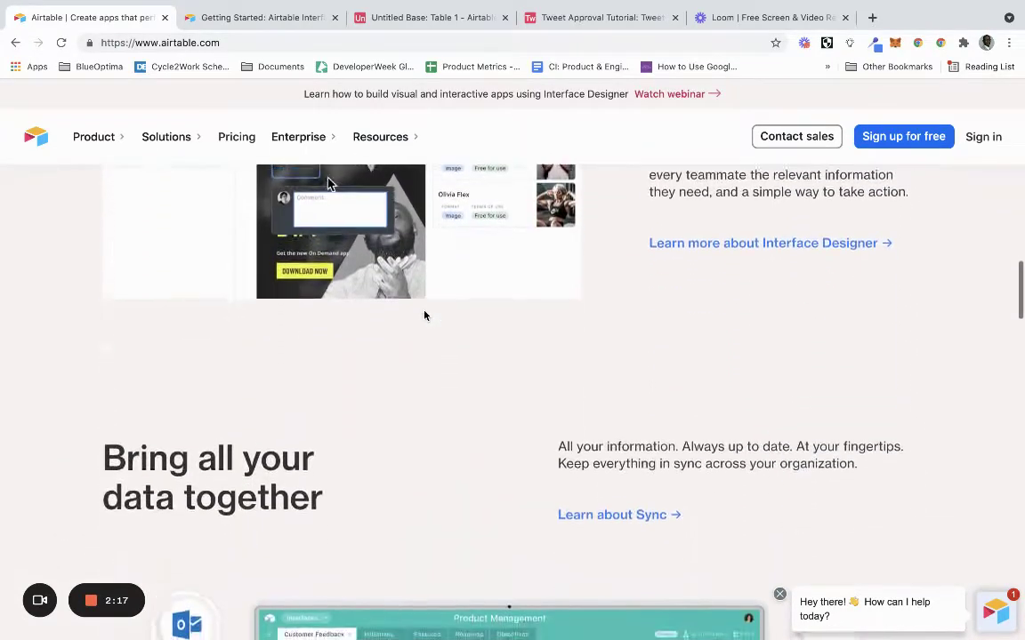
pyautogui.scroll(-2, 424, 313)
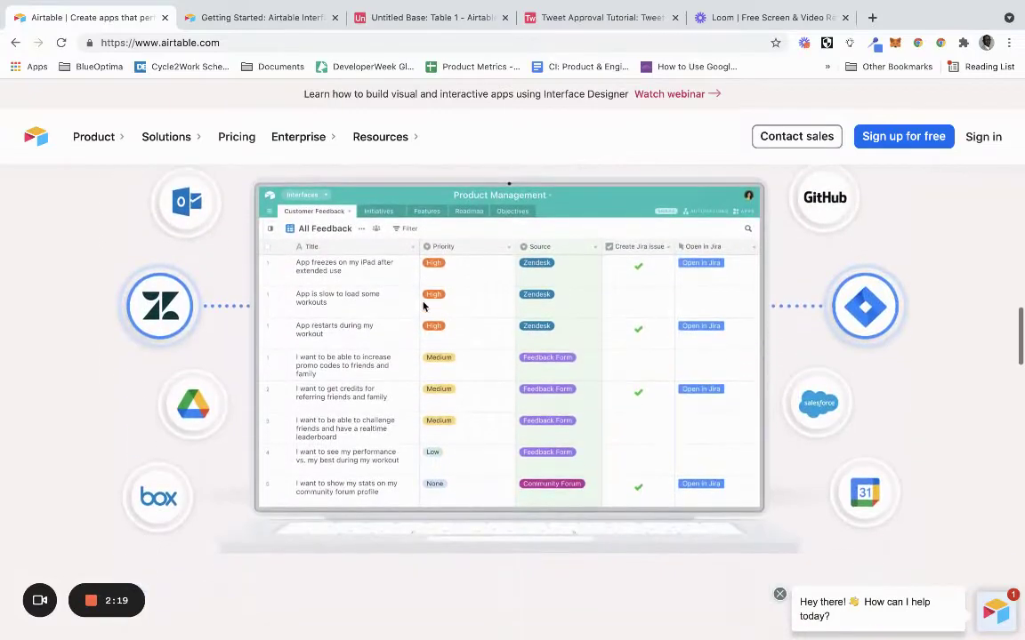
# Read through the 'Interface Designer' guide article, then scroll back up toward the top.
pyautogui.click(253, 18)
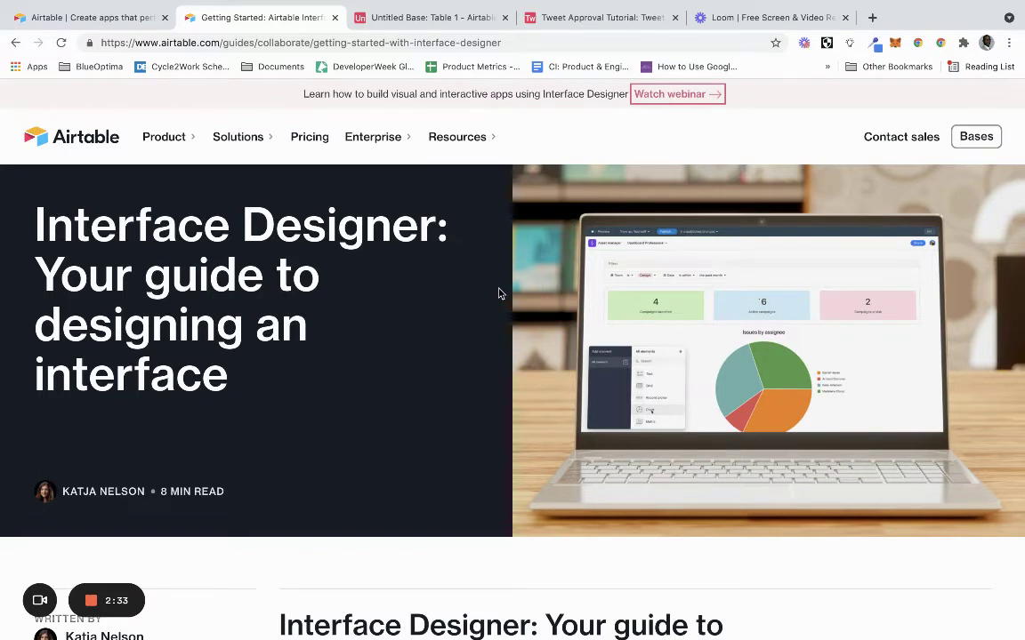
pyautogui.scroll(-1, 499, 293)
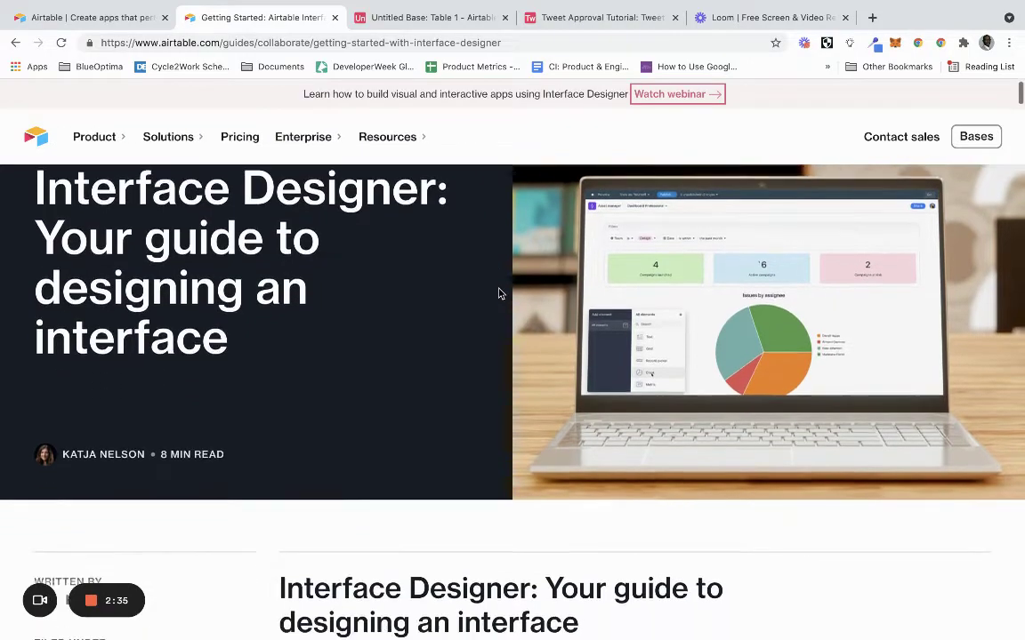
pyautogui.scroll(-6, 499, 294)
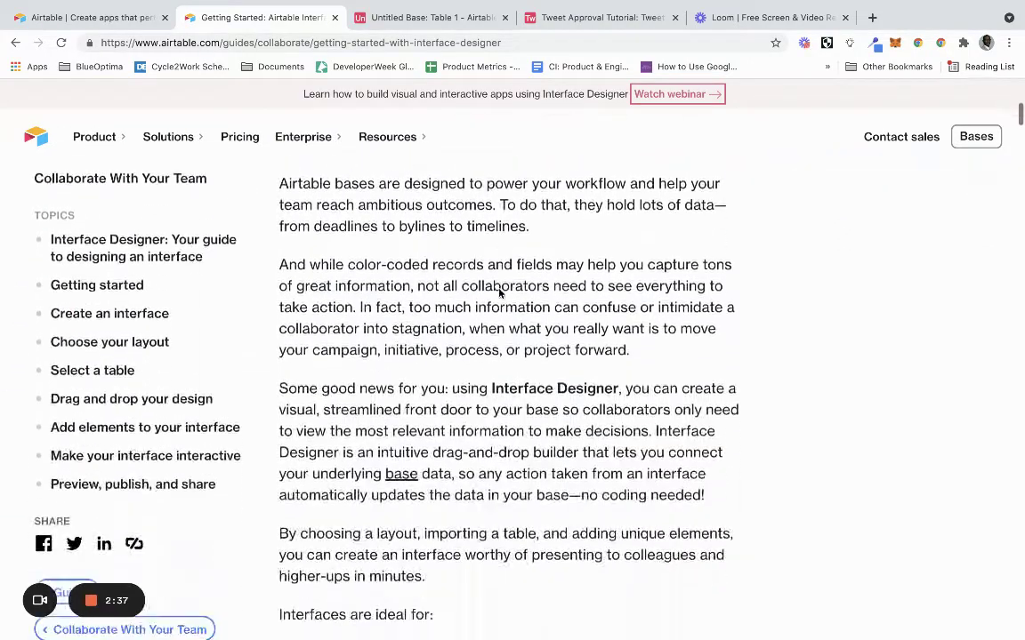
pyautogui.scroll(-3, 499, 291)
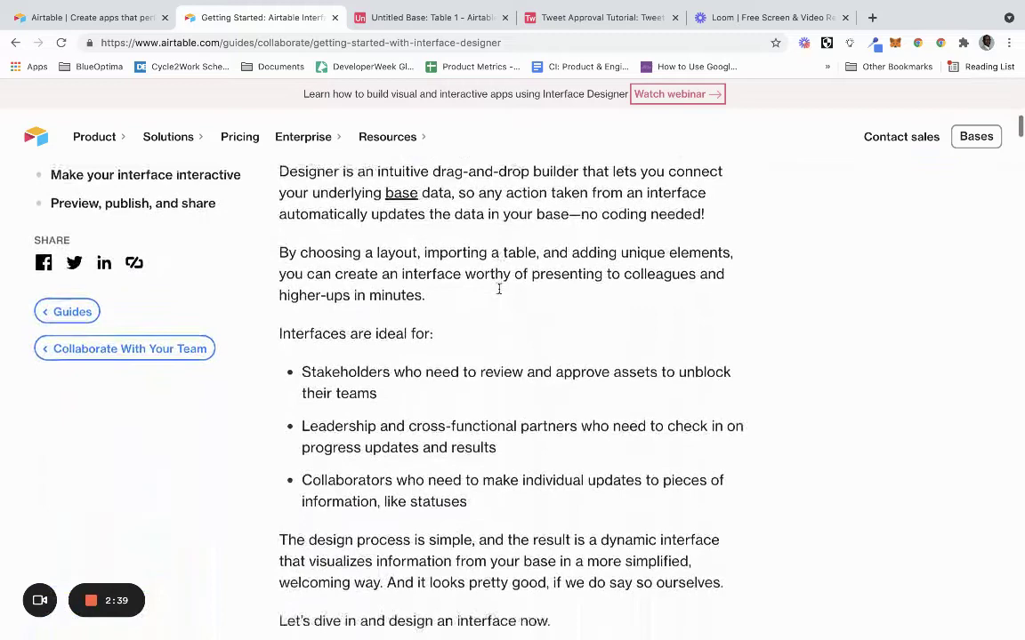
pyautogui.scroll(-2, 498, 294)
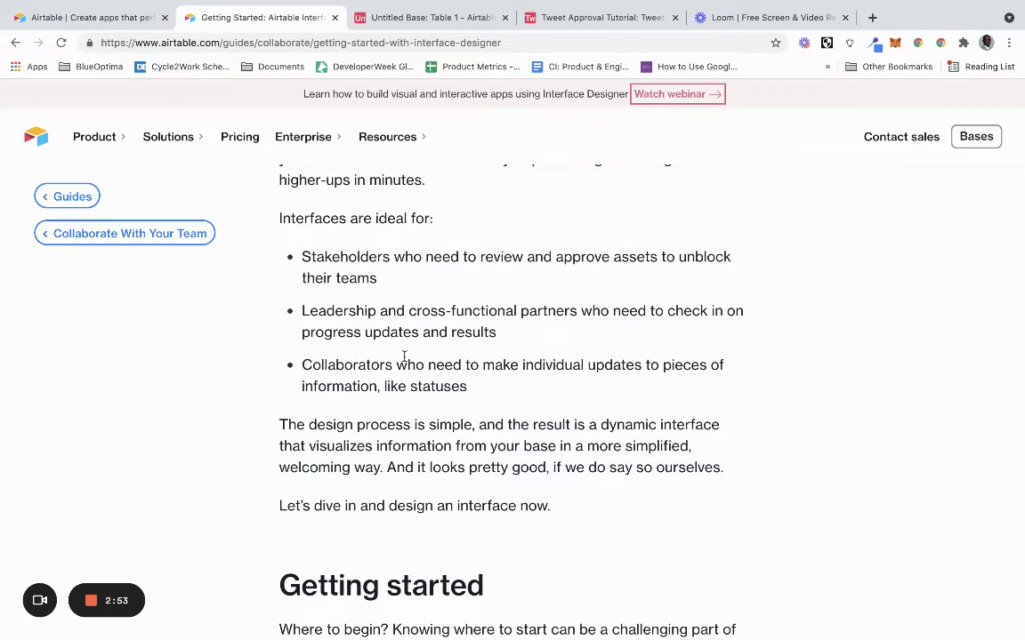
pyautogui.scroll(-6, 515, 412)
pyautogui.scroll(8, 515, 409)
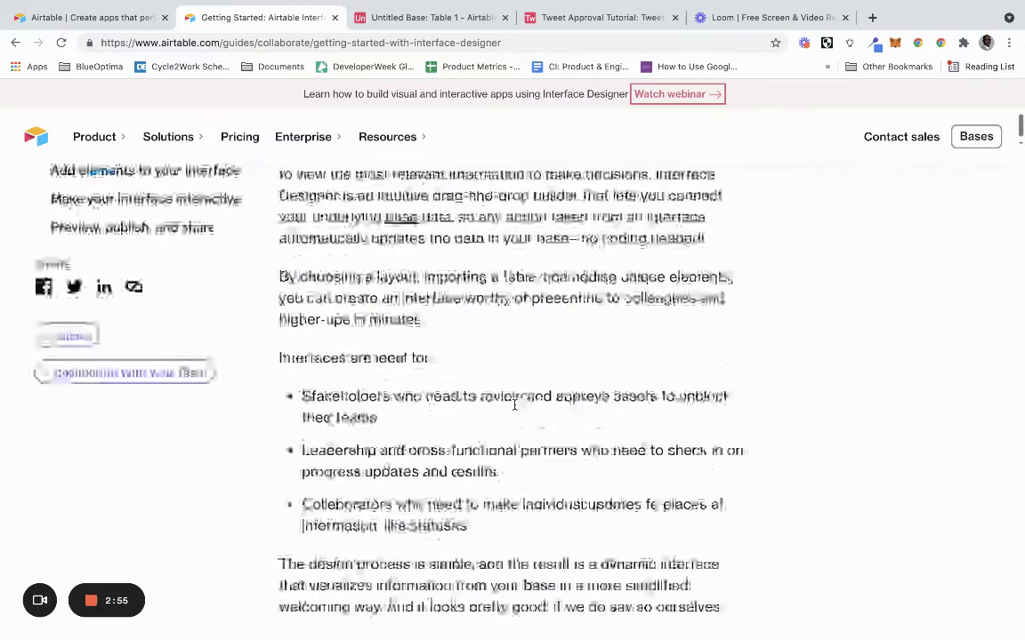
pyautogui.scroll(6, 515, 407)
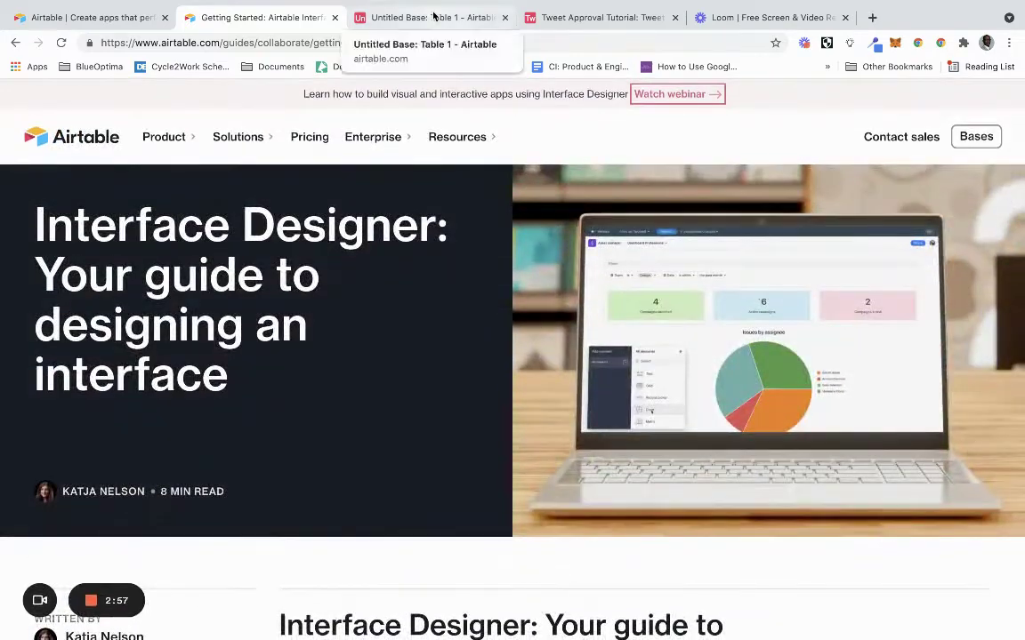
# Go to the Untitled Base tab, log in again after the session expired, and browse the home page.
pyautogui.click(433, 17)
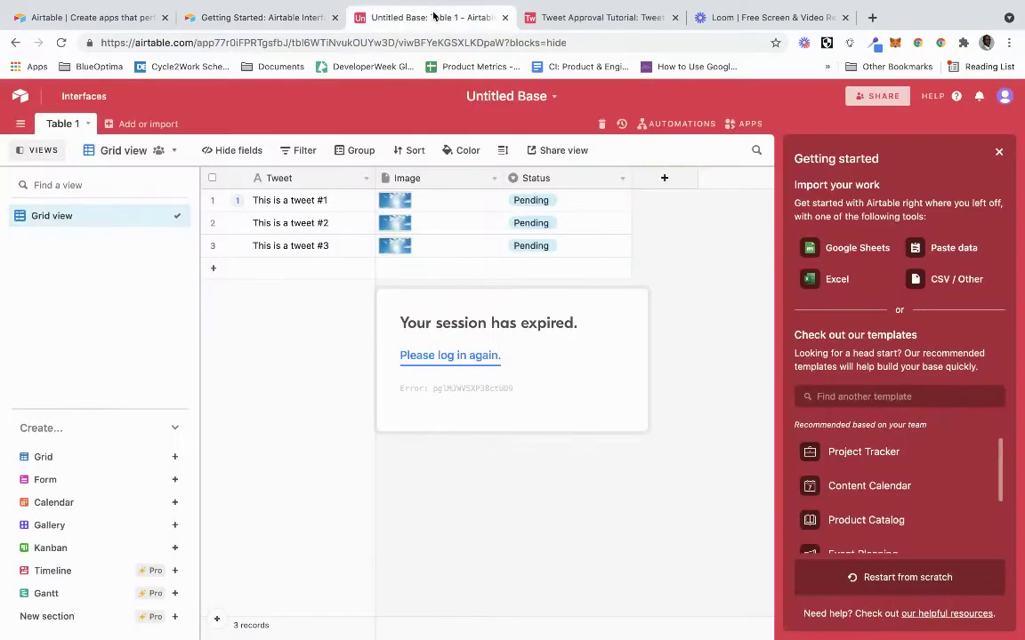
pyautogui.click(462, 356)
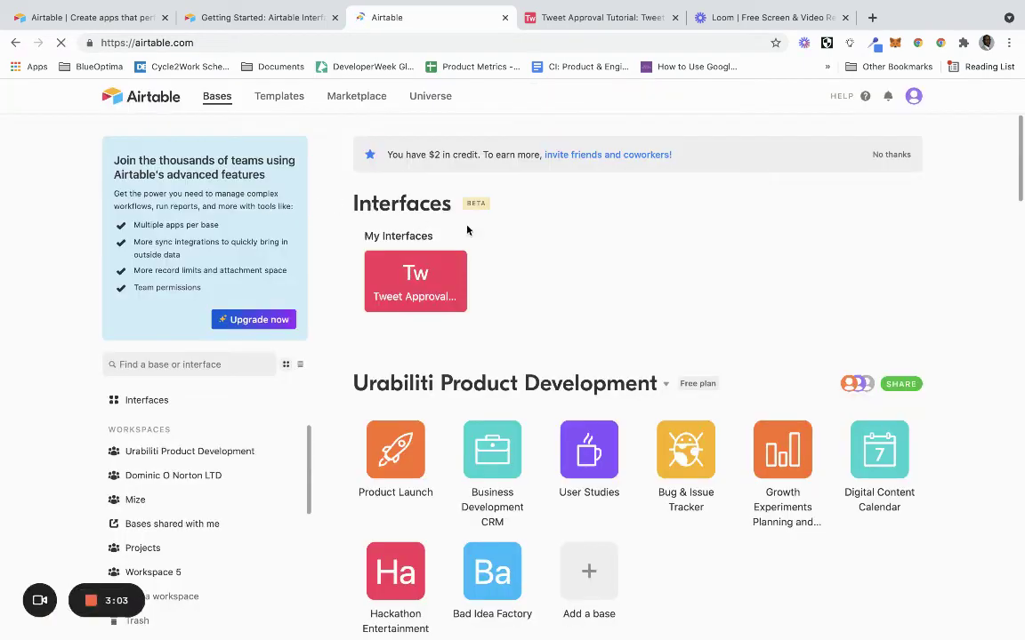
pyautogui.scroll(-20, 551, 302)
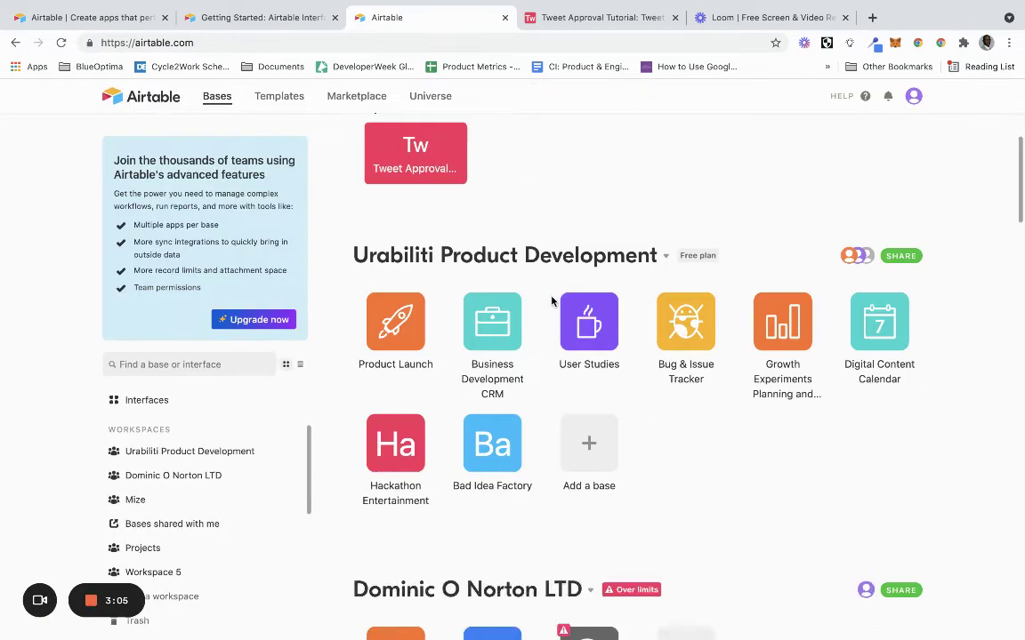
pyautogui.scroll(-2, 552, 302)
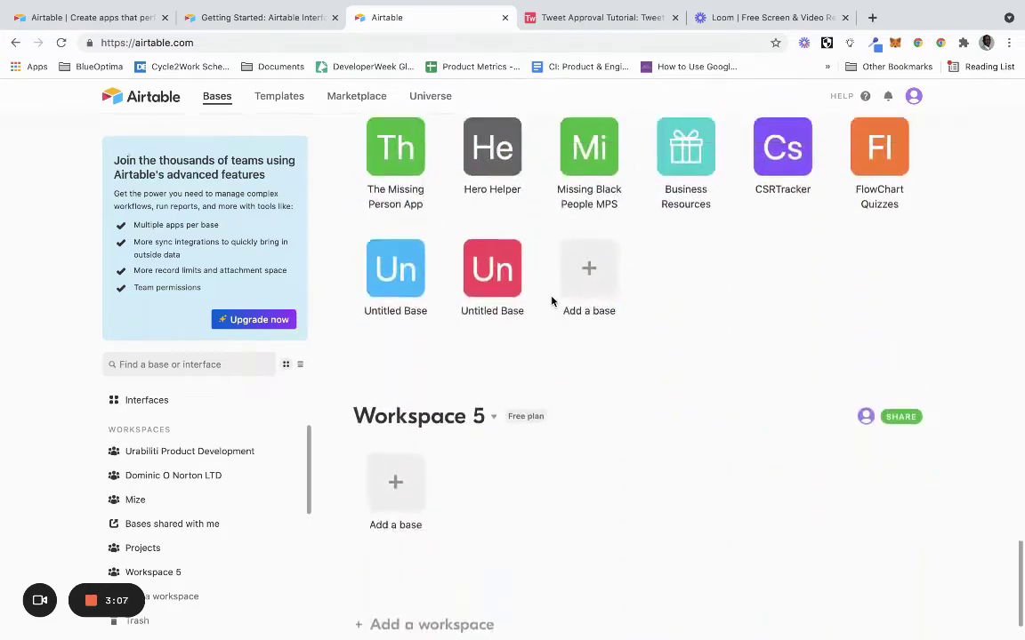
pyautogui.scroll(20, 551, 302)
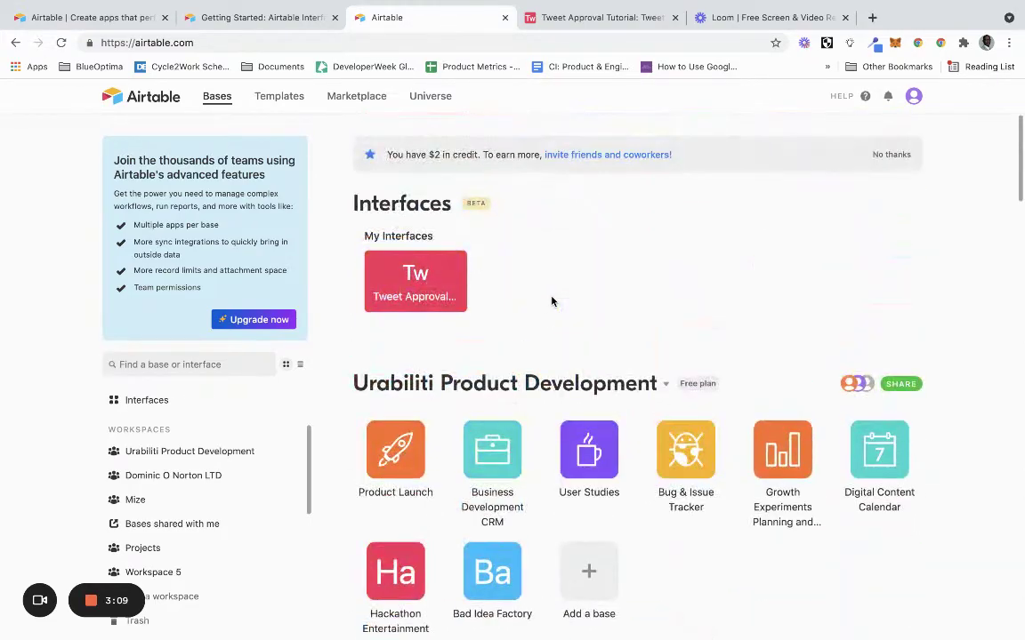
pyautogui.scroll(-20, 552, 302)
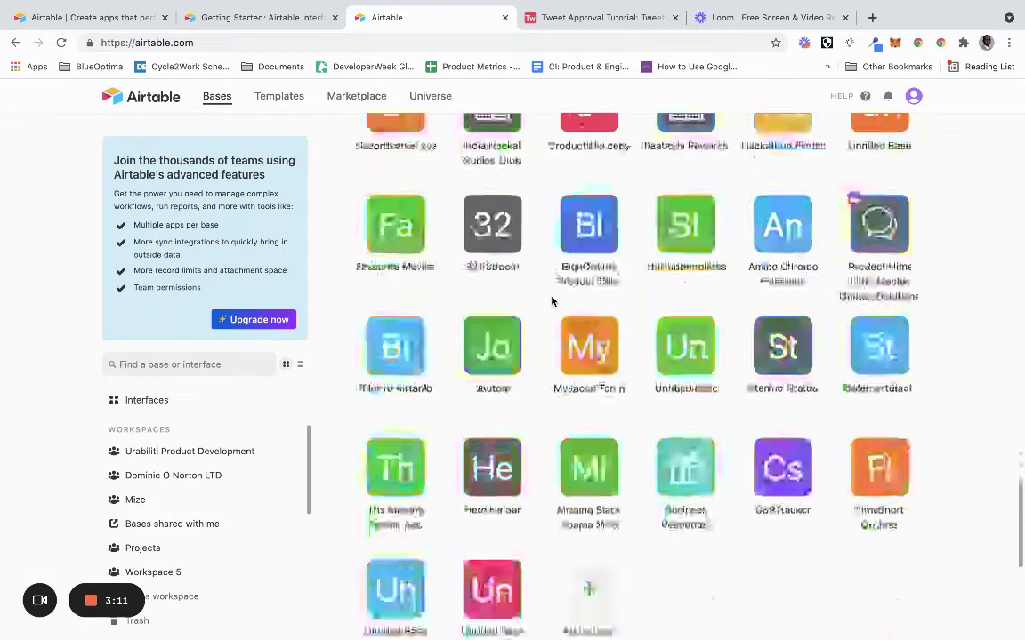
# Create a new blank base named 'Tweet Approval' and delete its Notes field.
pyautogui.click(586, 285)
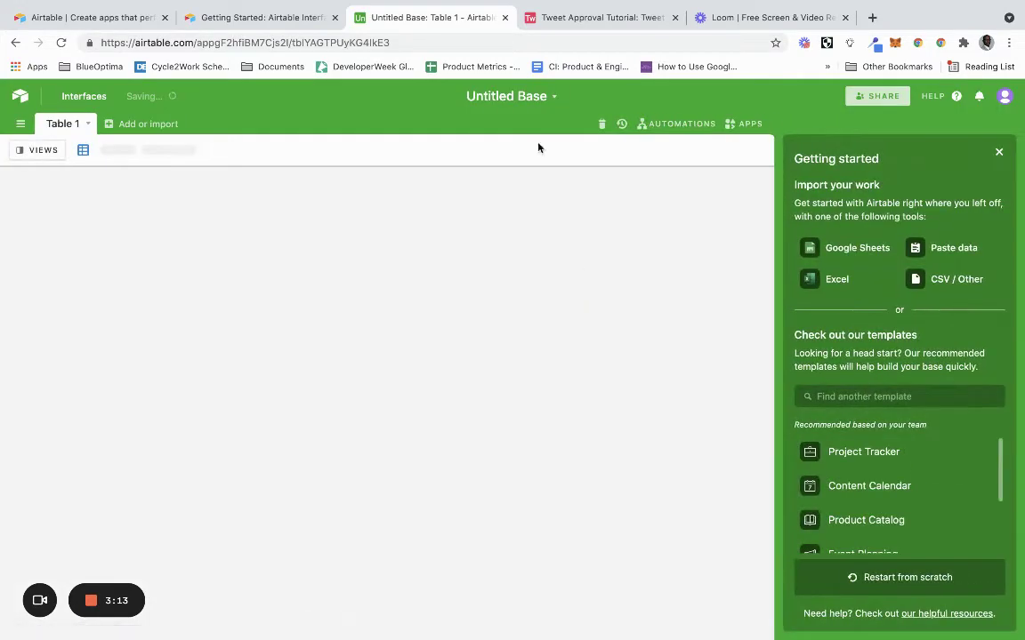
pyautogui.click(549, 98)
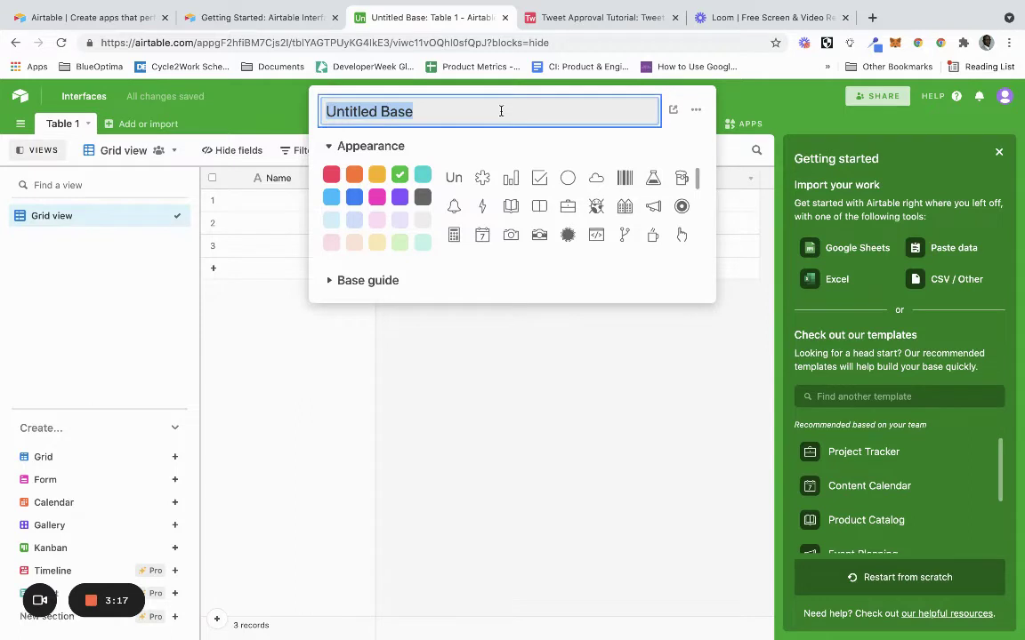
pyautogui.write('Twee')
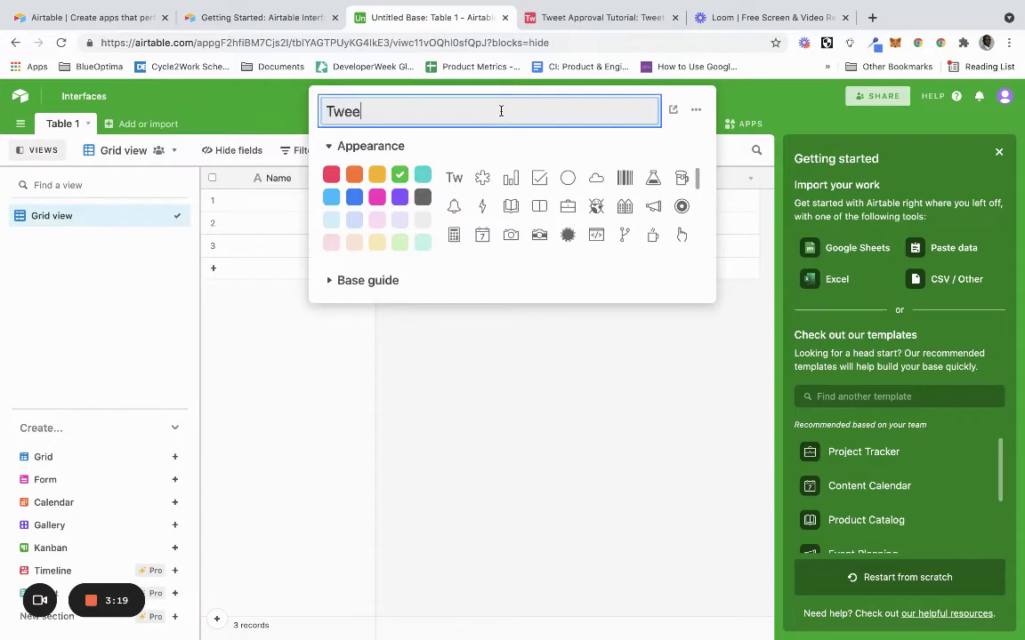
pyautogui.write('t Approval')
pyautogui.press('Return')
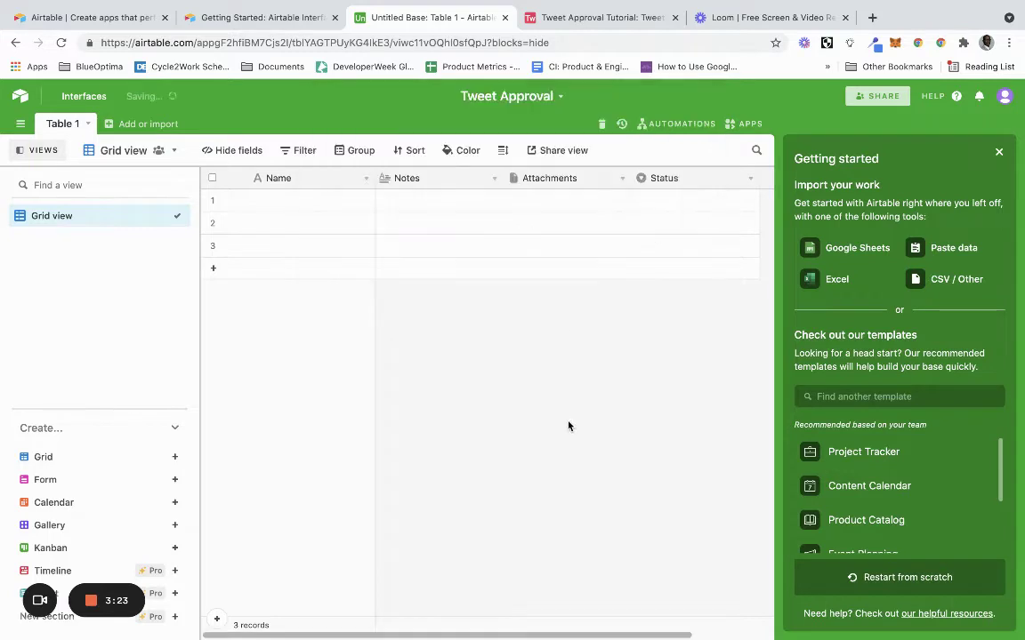
pyautogui.click(493, 178)
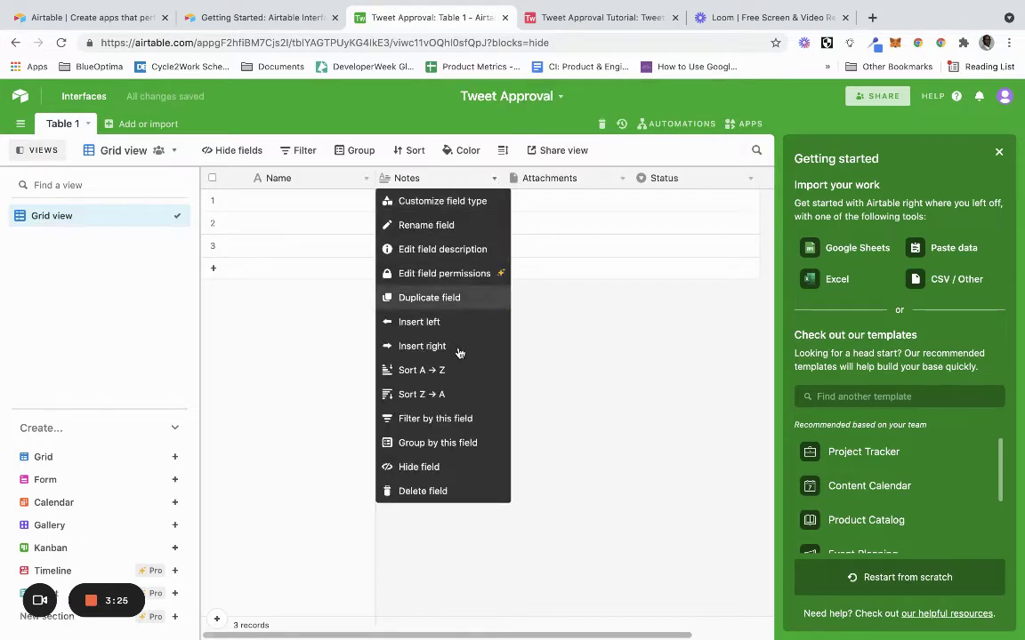
pyautogui.click(435, 490)
# Rename the Name field to 'Tweet' and the Attachments field to 'Image'.
pyautogui.click(364, 178)
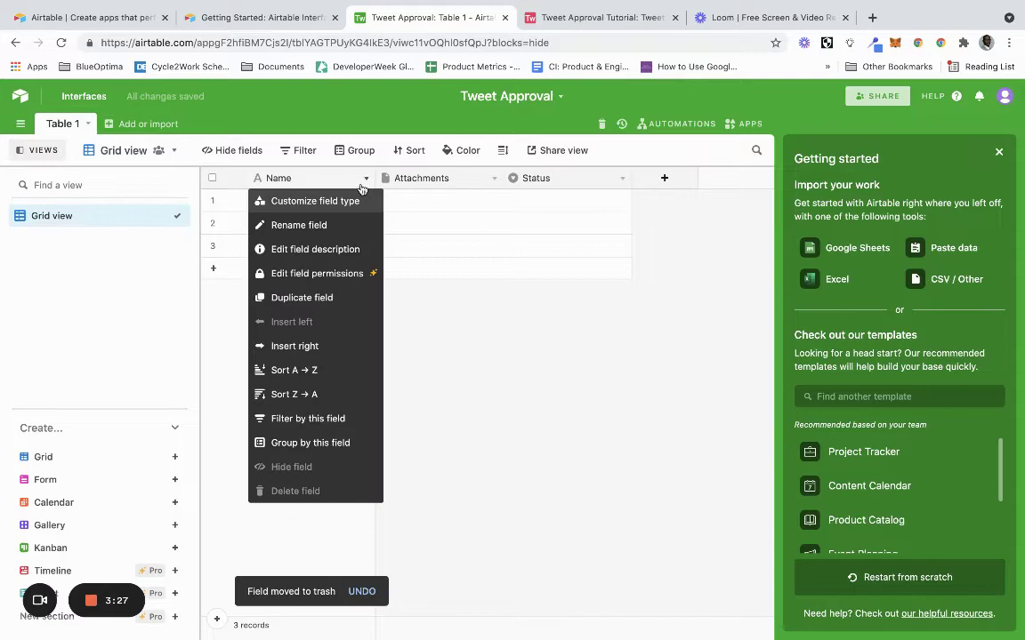
pyautogui.click(338, 225)
pyautogui.write('Tw')
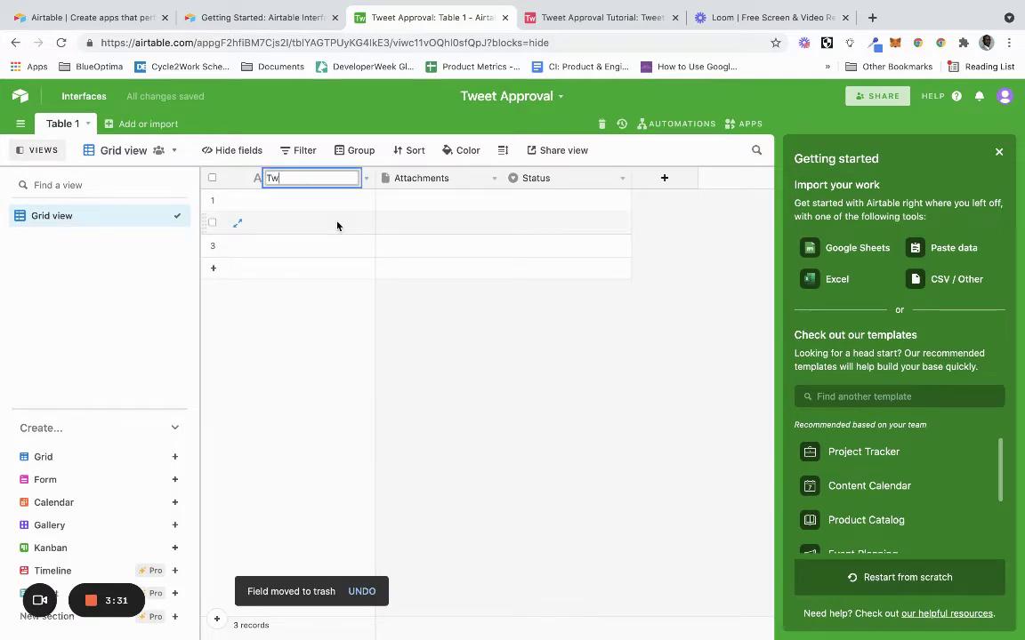
pyautogui.write('eet')
pyautogui.press('Return')
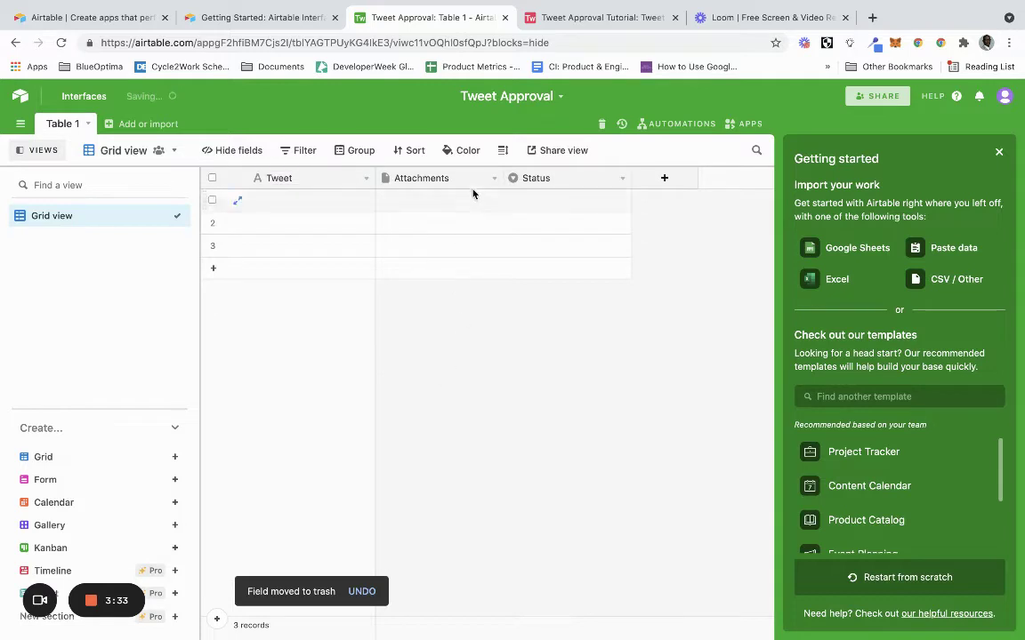
pyautogui.click(494, 179)
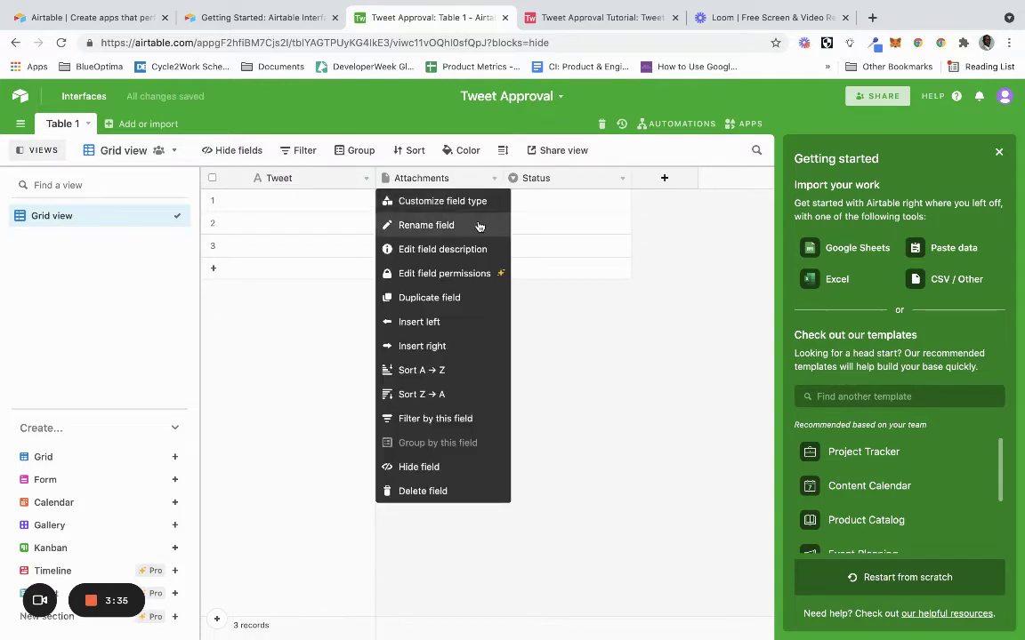
pyautogui.click(478, 201)
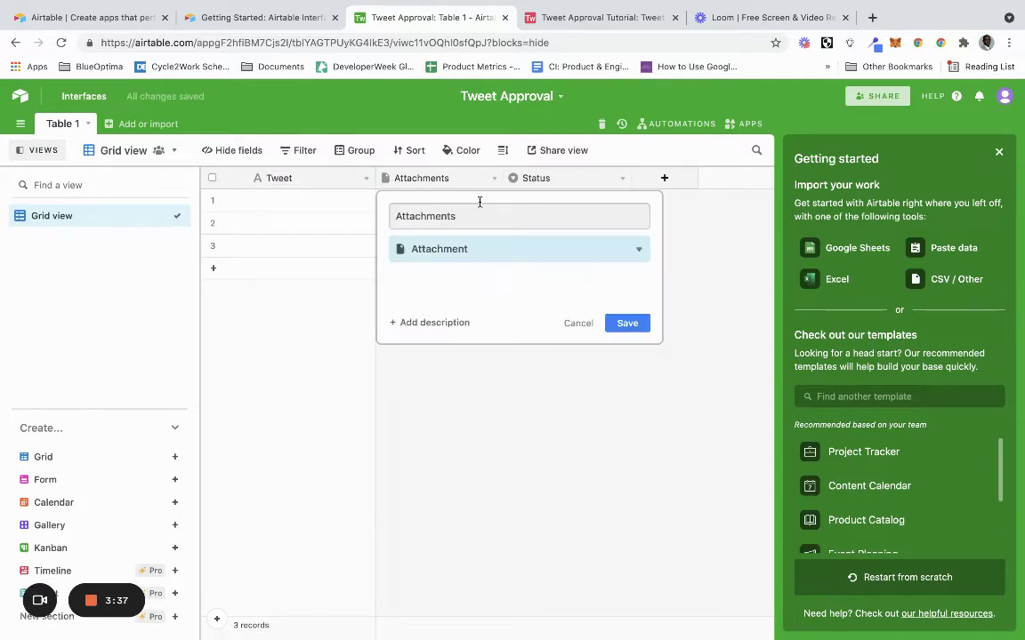
pyautogui.moveTo(476, 216); pyautogui.dragTo(384, 211)
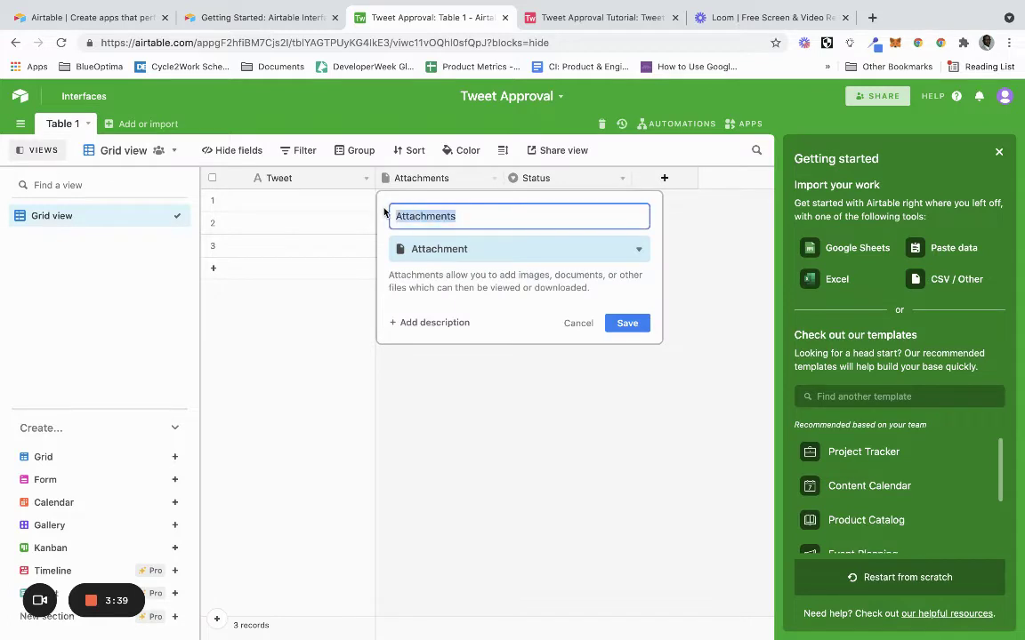
pyautogui.press('BackSpace')
pyautogui.write('Image')
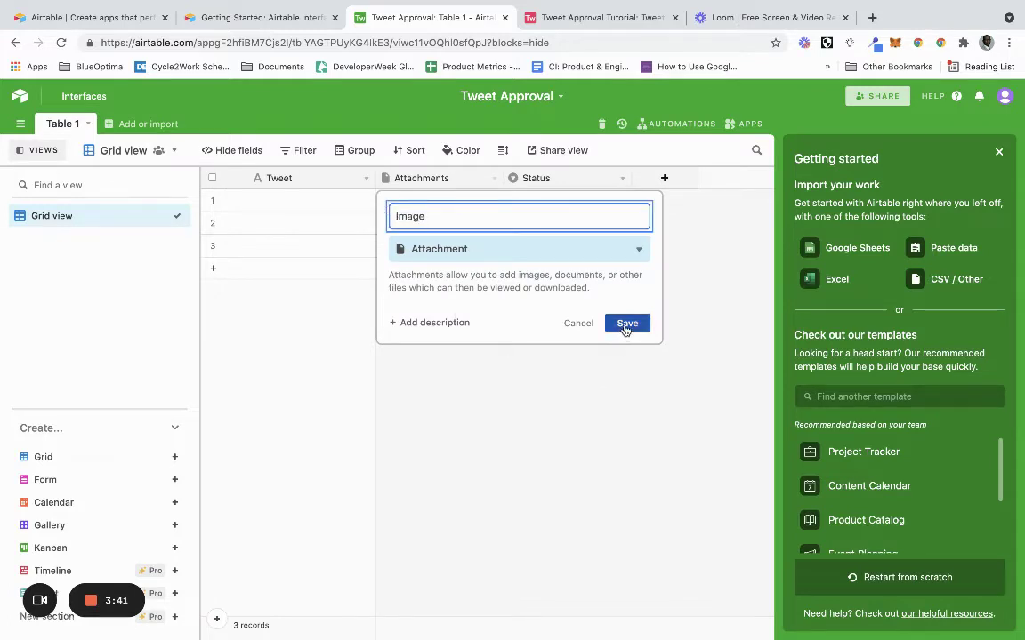
pyautogui.click(627, 323)
# Replace the Status options with Pending, Not Approved and Approved, then save and convert the field.
pyautogui.click(621, 181)
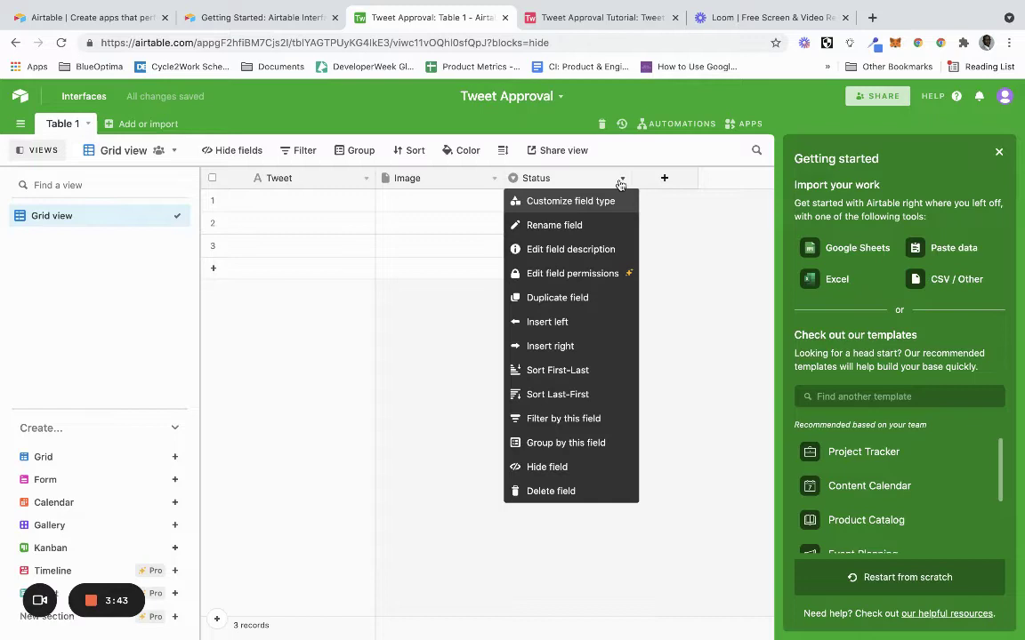
pyautogui.click(603, 204)
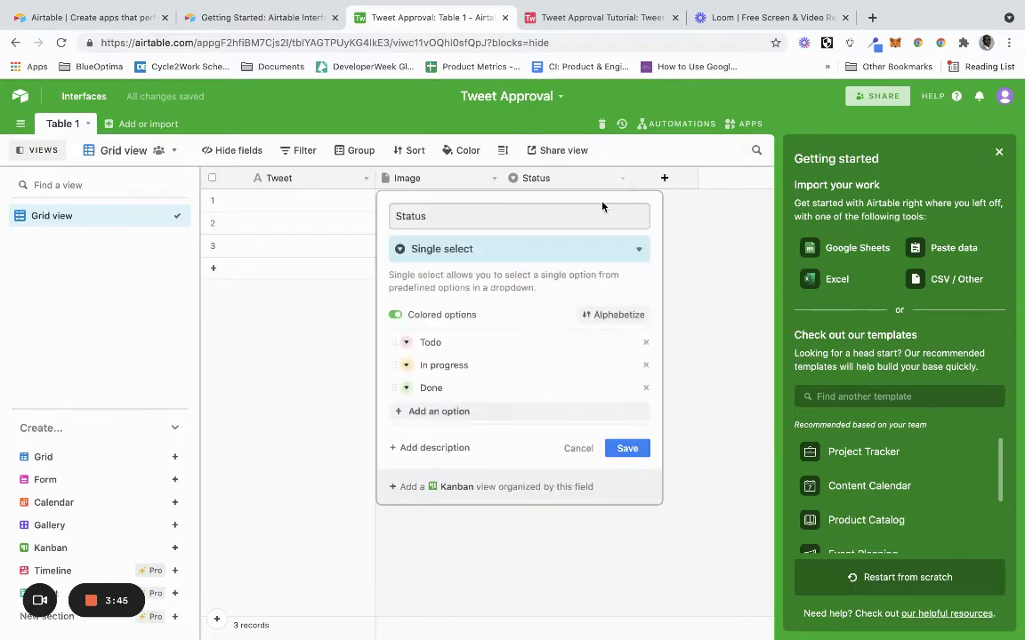
pyautogui.click(647, 343)
pyautogui.click(646, 342)
pyautogui.click(647, 342)
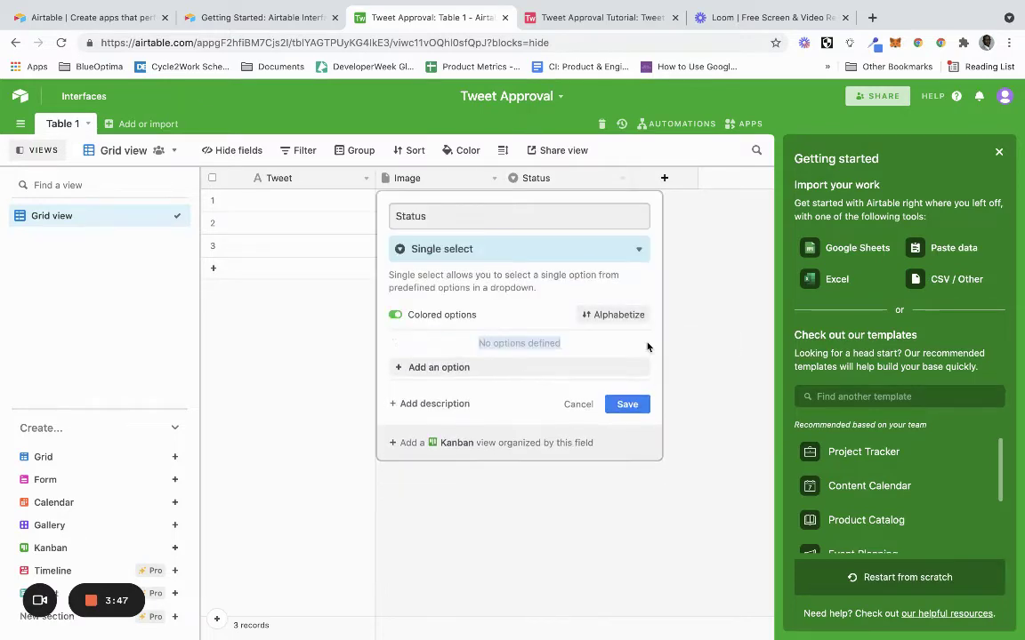
pyautogui.click(585, 369)
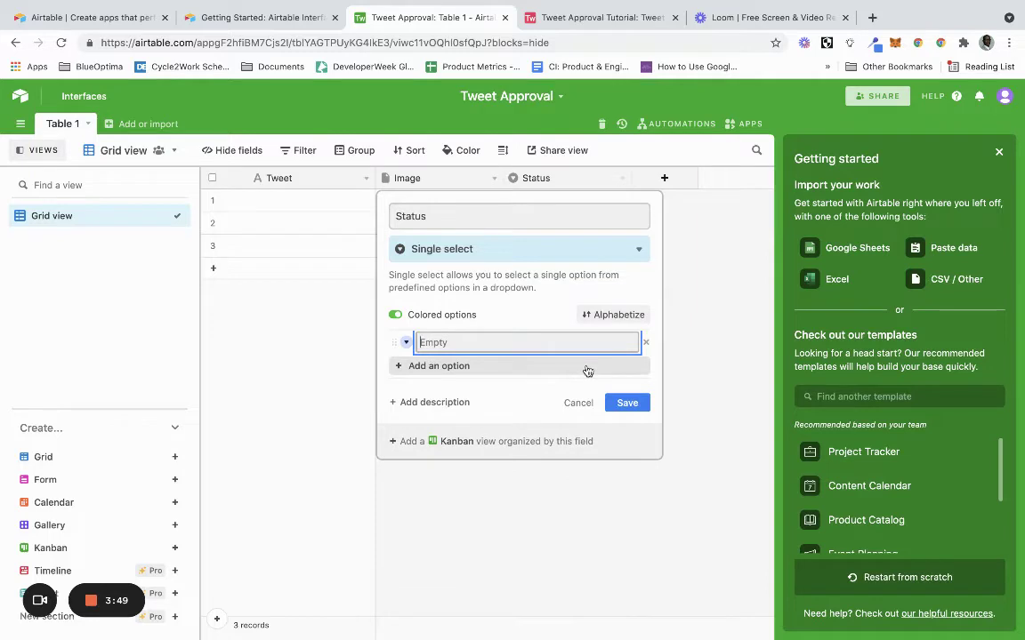
pyautogui.write('Pending')
pyautogui.click(556, 365)
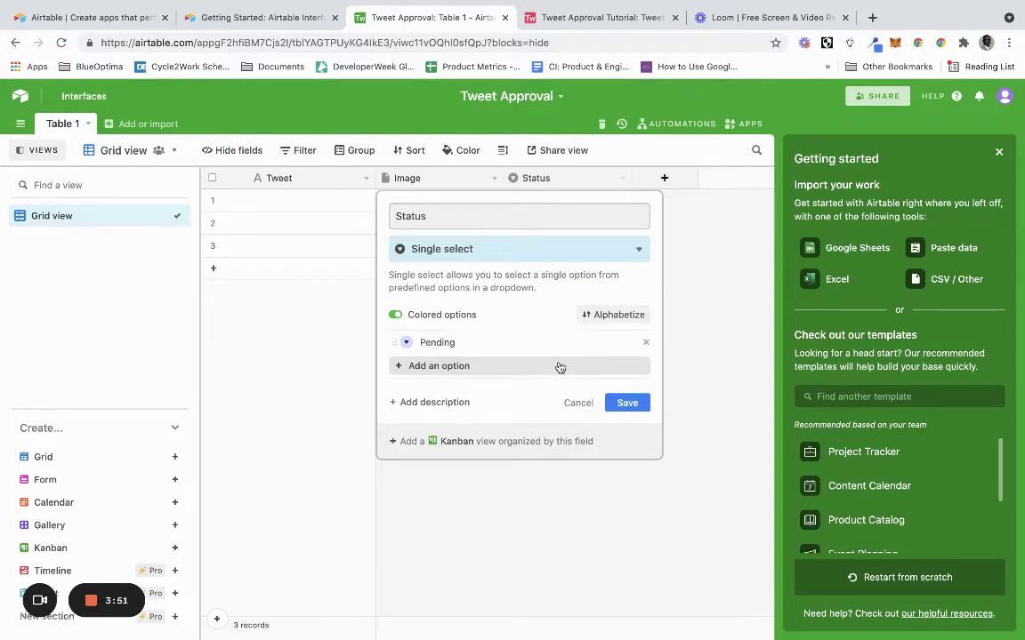
pyautogui.write('No ')
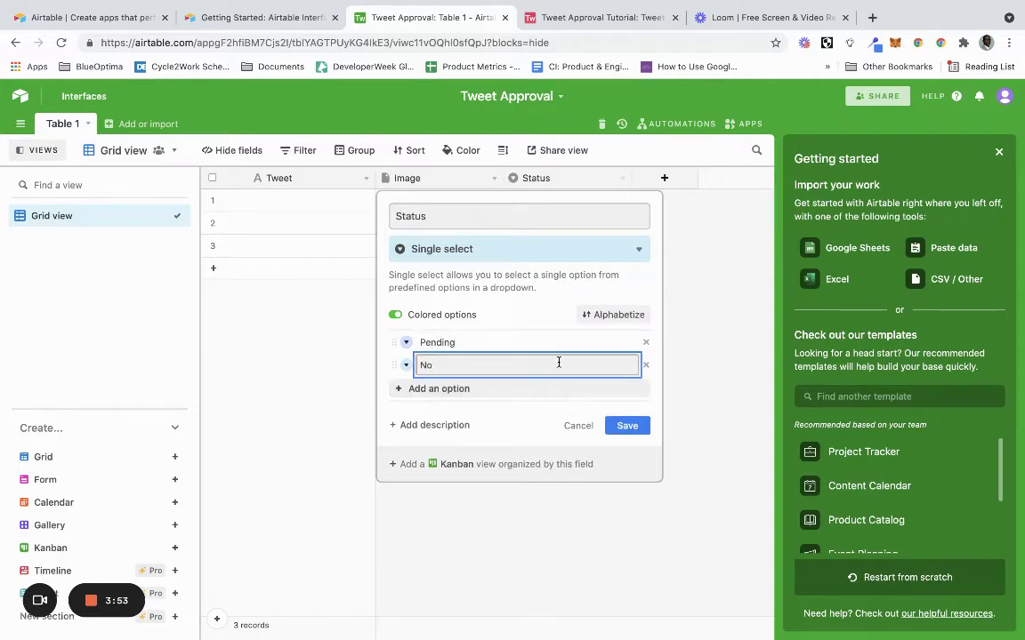
pyautogui.write('Approved')
pyautogui.click(555, 389)
pyautogui.click(433, 366)
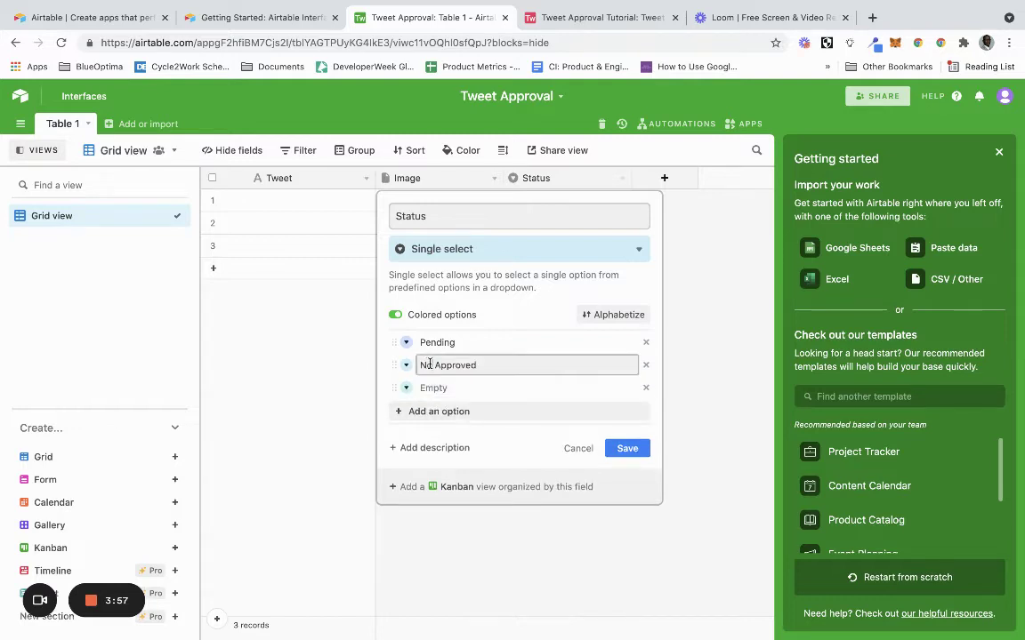
pyautogui.write('t')
pyautogui.click(454, 387)
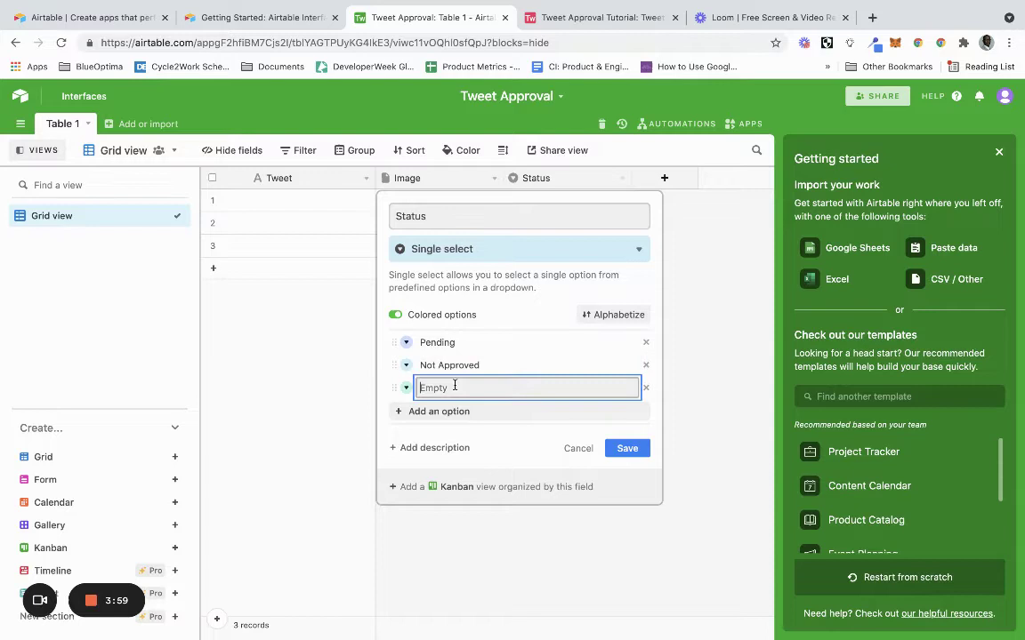
pyautogui.write('Approved')
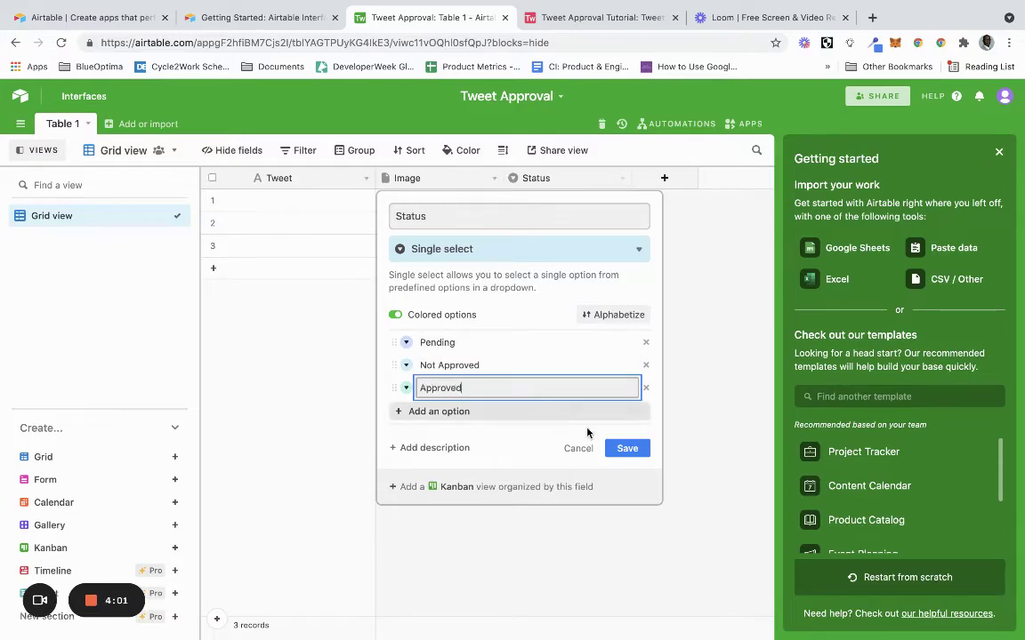
pyautogui.click(617, 447)
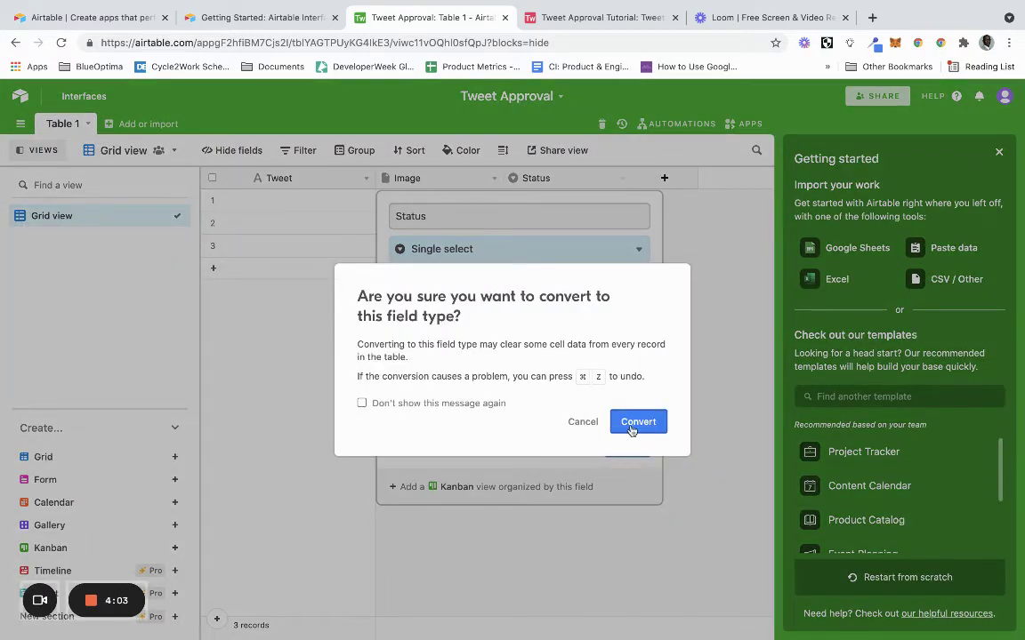
pyautogui.click(632, 423)
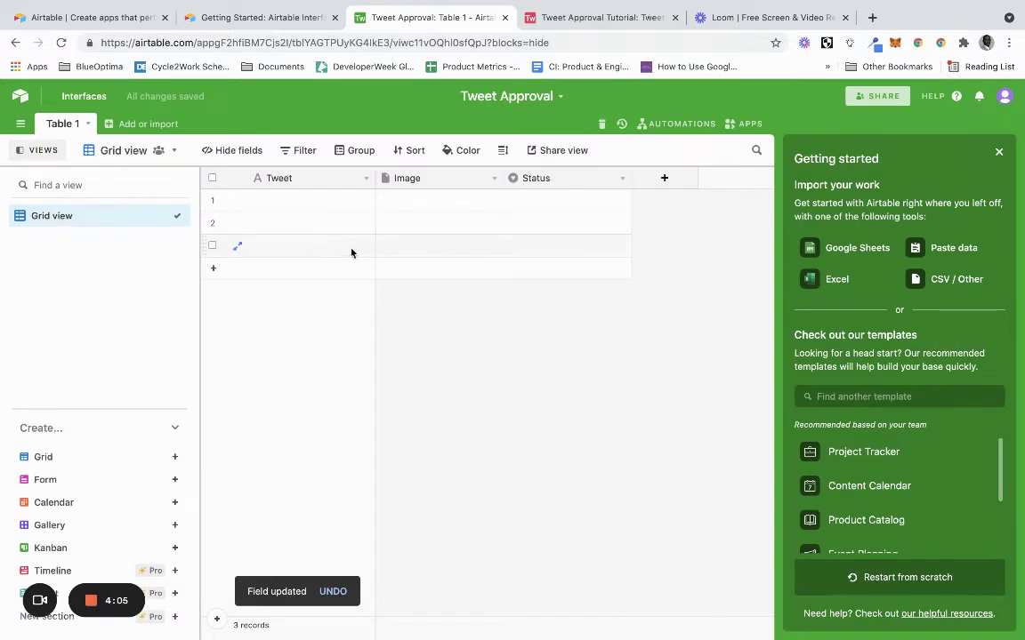
# Enter 'Hello No Code #1' and 'Hello No Code #2' as the first two tweets.
pyautogui.doubleClick(297, 194)
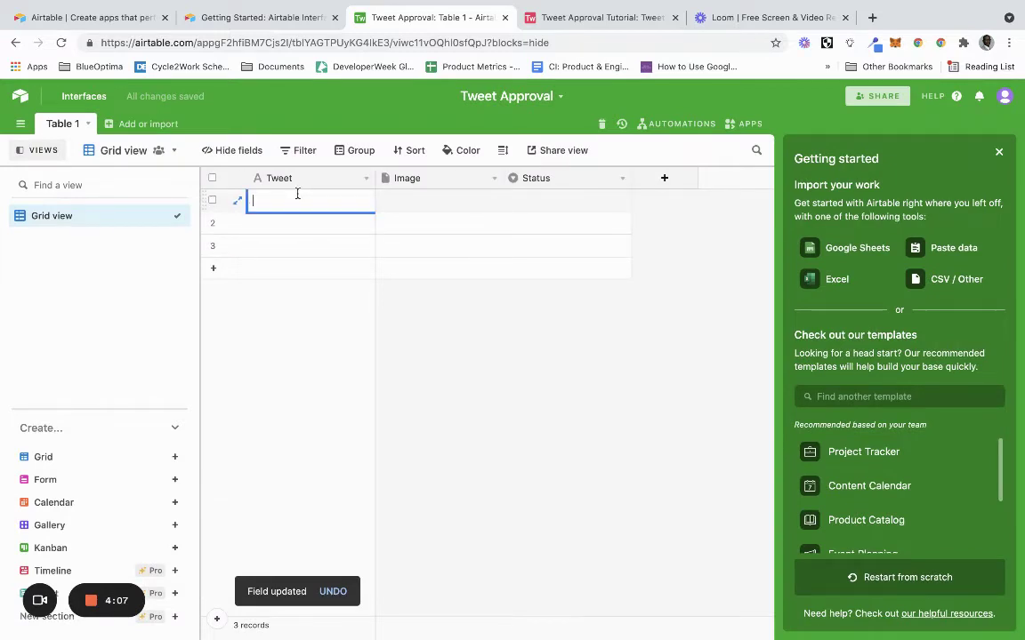
pyautogui.write('Hello No')
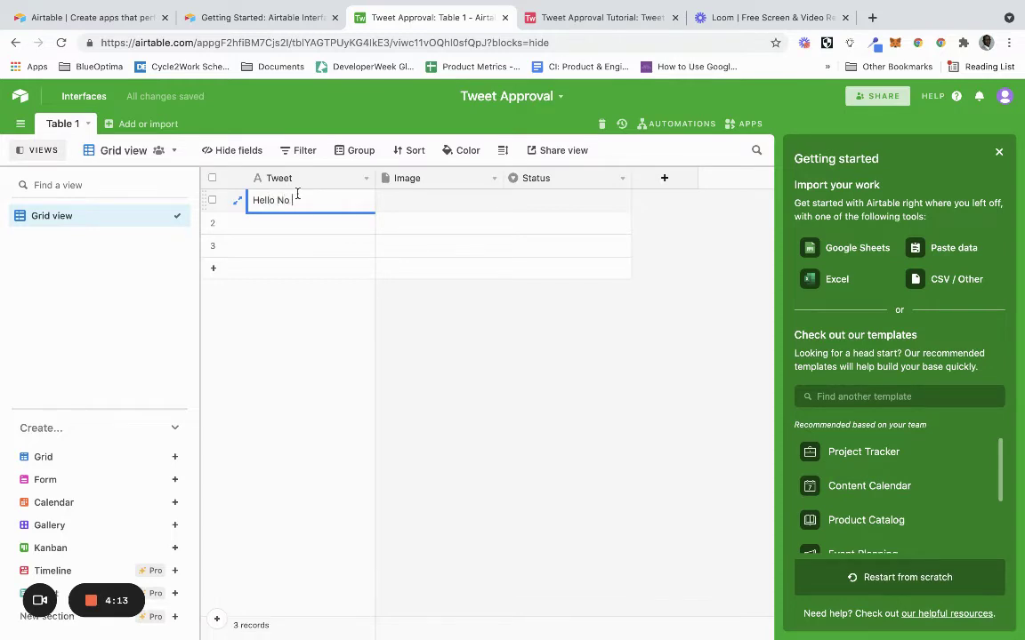
pyautogui.write(' Code #1')
pyautogui.click(302, 222)
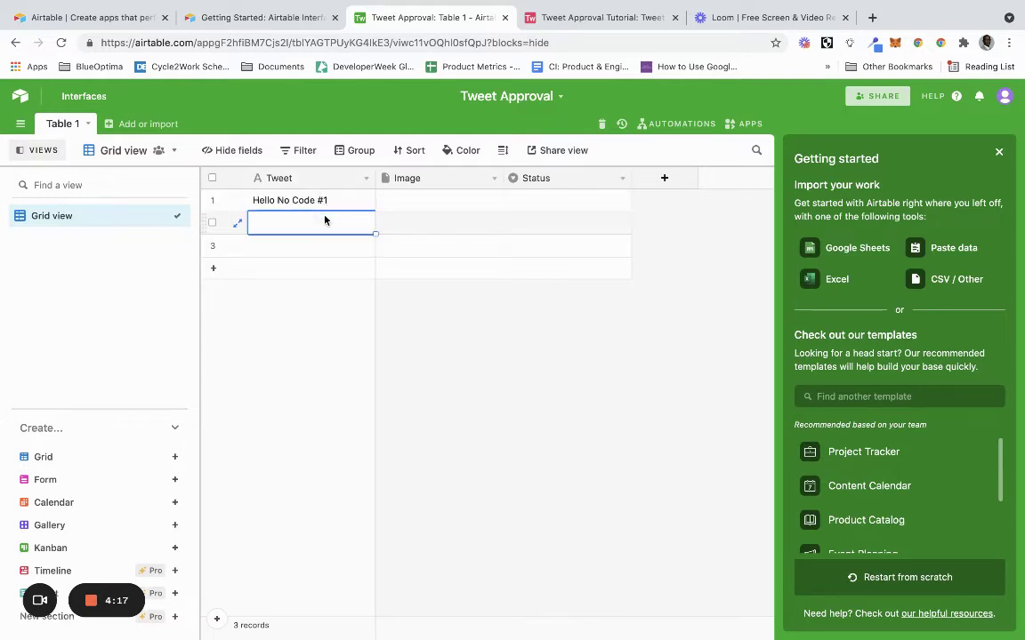
pyautogui.click(325, 218)
pyautogui.write('Hell')
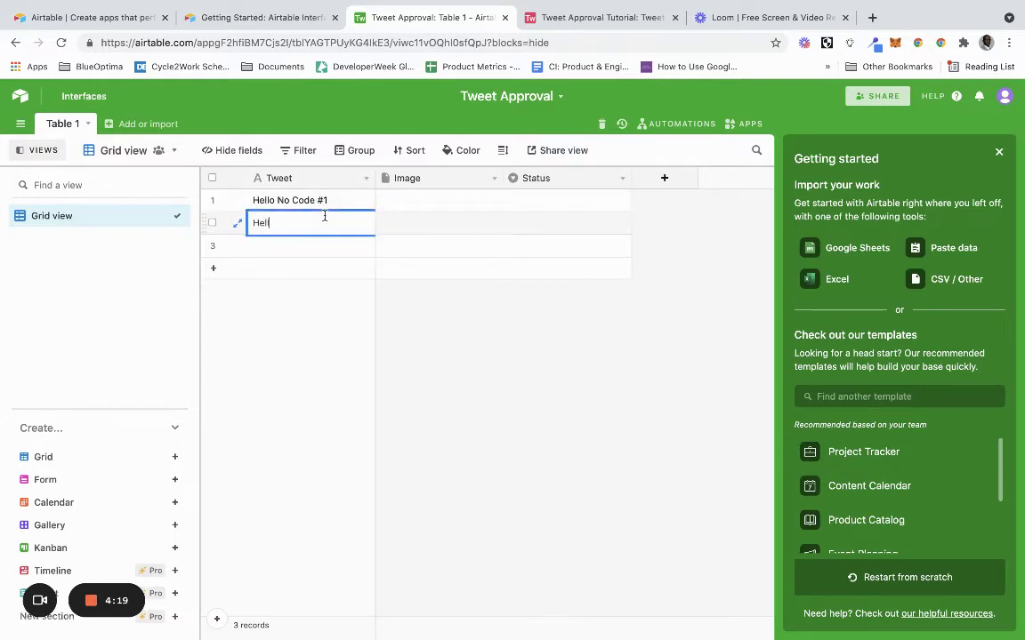
pyautogui.write('o No Code #2')
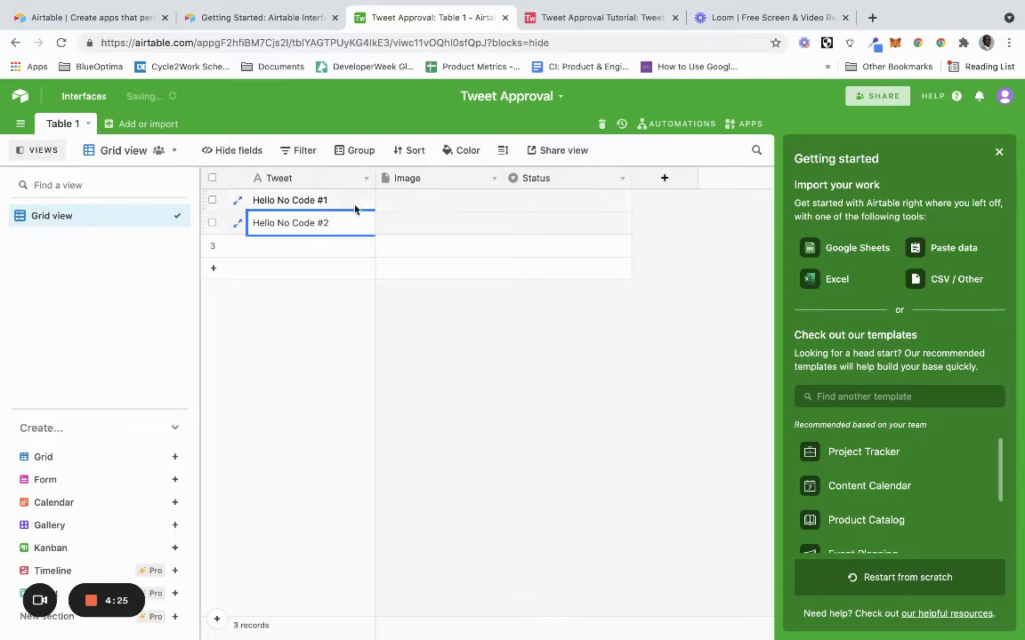
# Make row 3 'Hello No Code #3' and copy it into a new fourth row to edit into #4.
pyautogui.moveTo(354, 201); pyautogui.dragTo(375, 256)
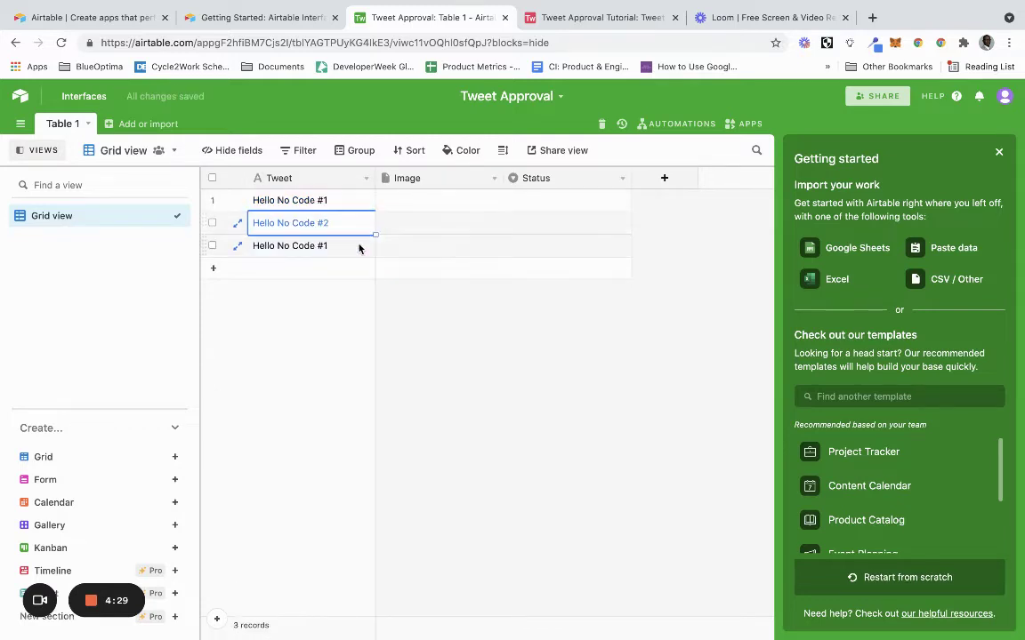
pyautogui.click(357, 245)
pyautogui.click(357, 243)
pyautogui.press('BackSpace')
pyautogui.write('3')
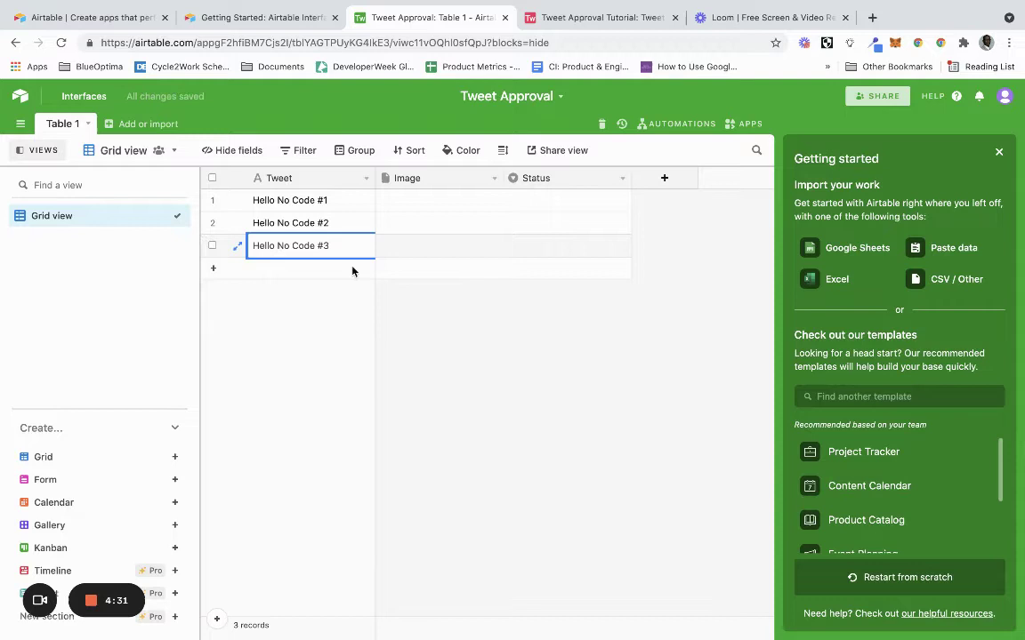
pyautogui.press('Return')
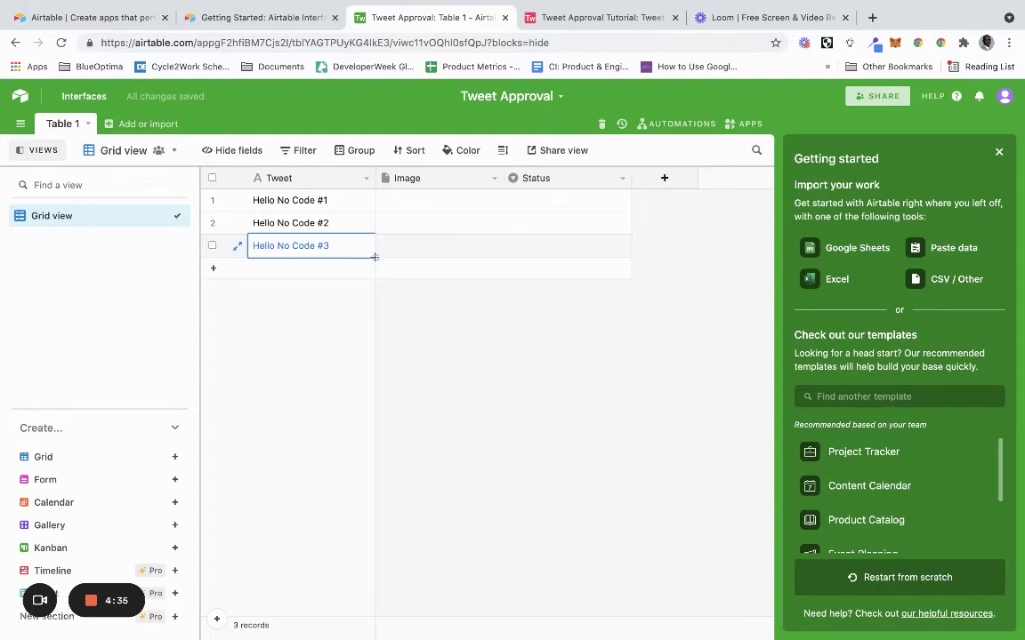
pyautogui.hotkey('ctrl', 'c')
pyautogui.click(327, 269)
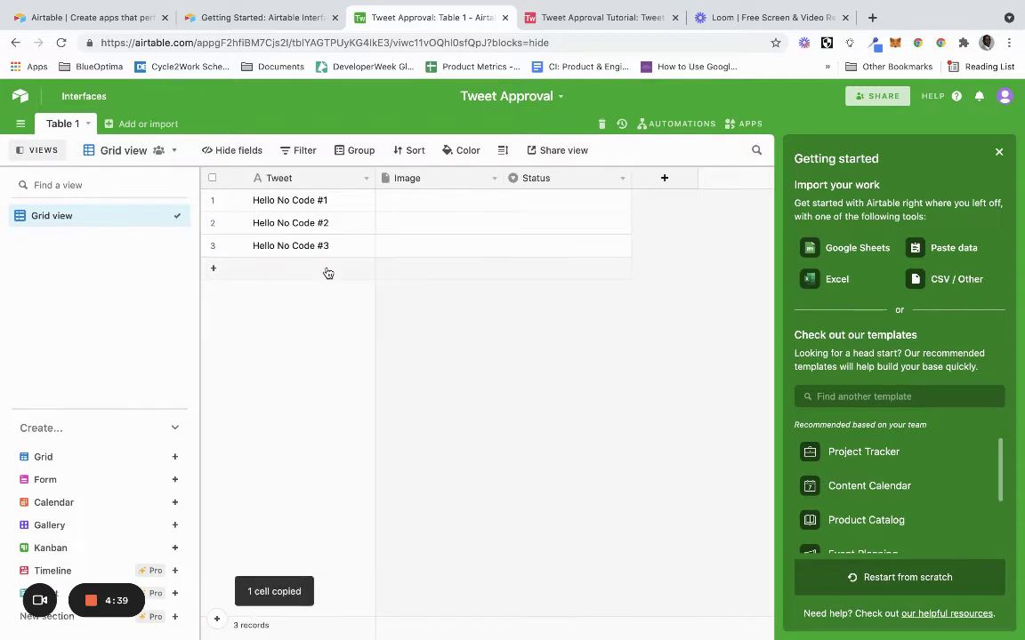
pyautogui.hotkey('ctrl', 'v')
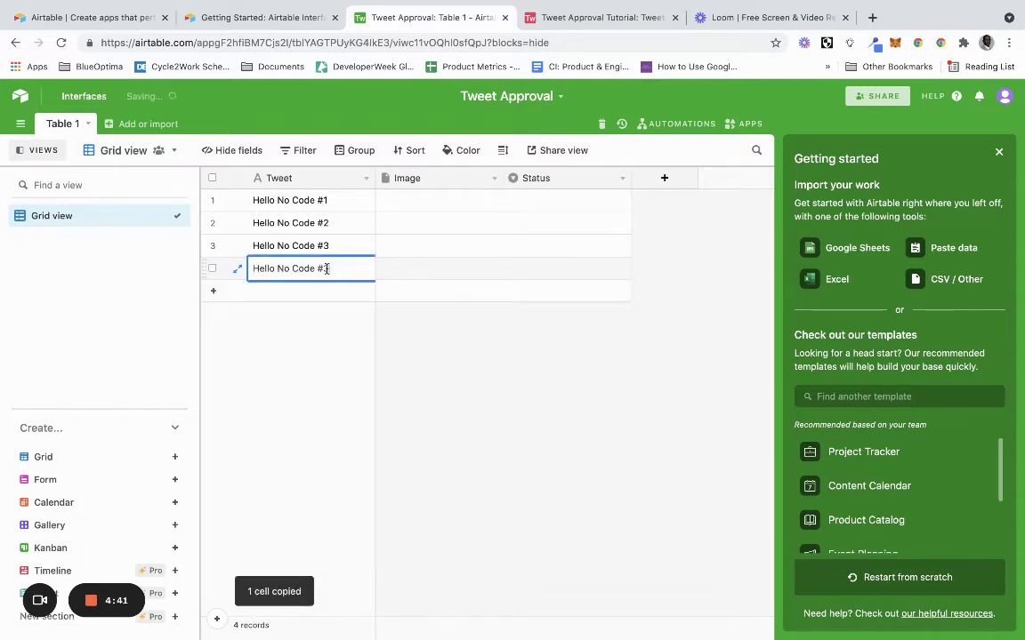
pyautogui.press('BackSpace')
# Set the Status of all four records to Pending.
pyautogui.click(473, 322)
pyautogui.click(591, 202)
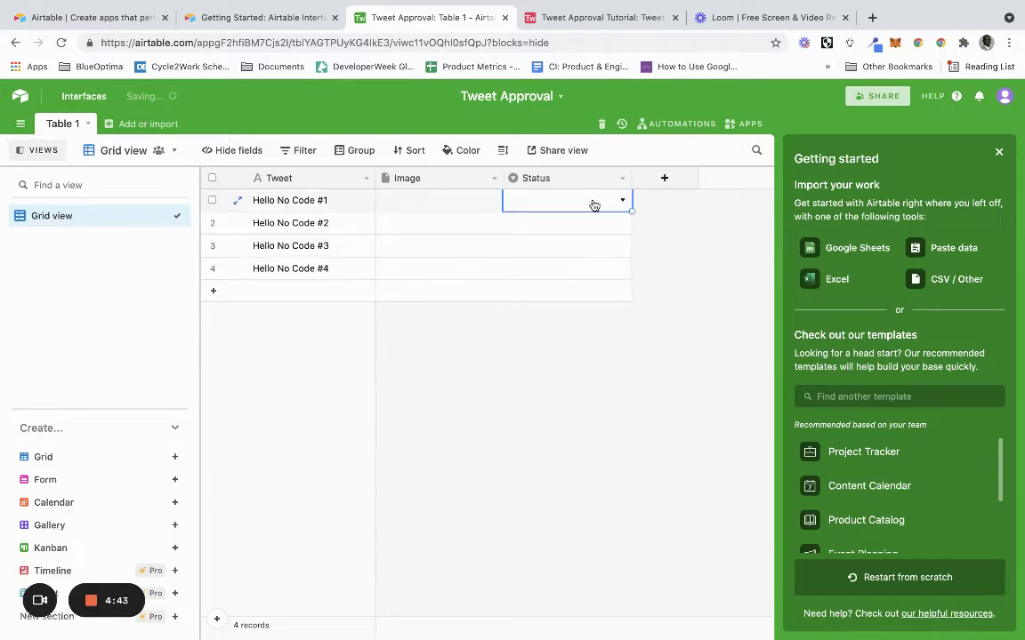
pyautogui.click(590, 202)
pyautogui.click(567, 275)
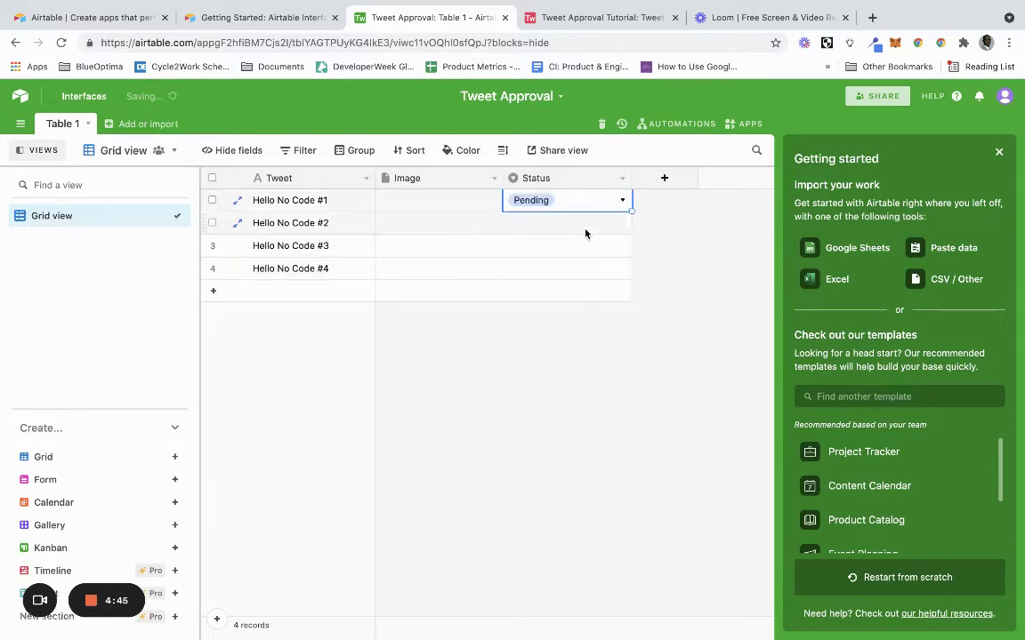
pyautogui.doubleClick(585, 224)
pyautogui.click(571, 297)
pyautogui.click(592, 244)
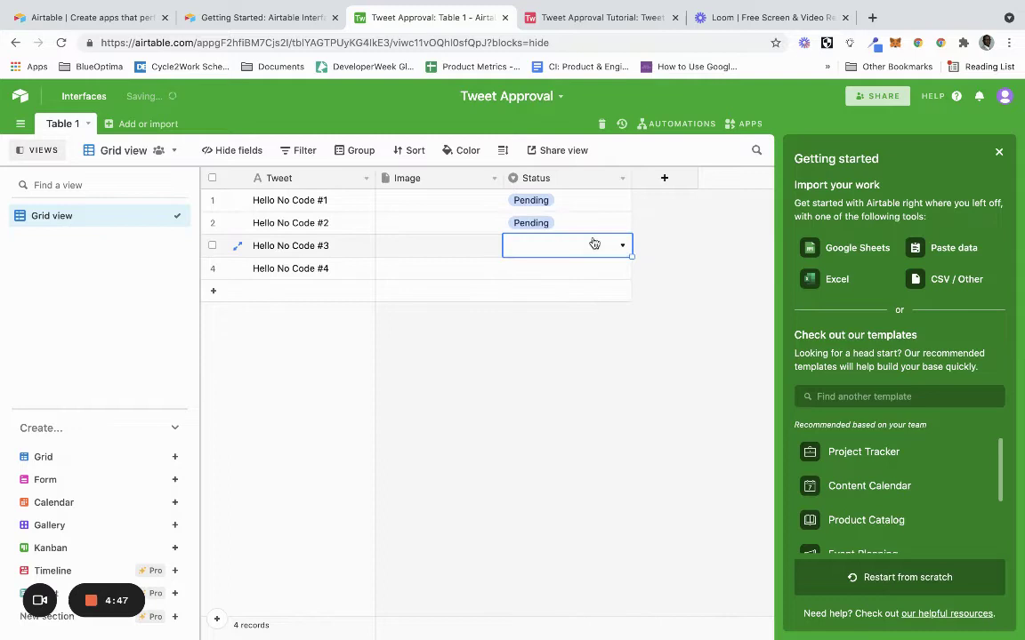
pyautogui.click(592, 243)
pyautogui.click(578, 320)
pyautogui.click(588, 271)
pyautogui.click(588, 270)
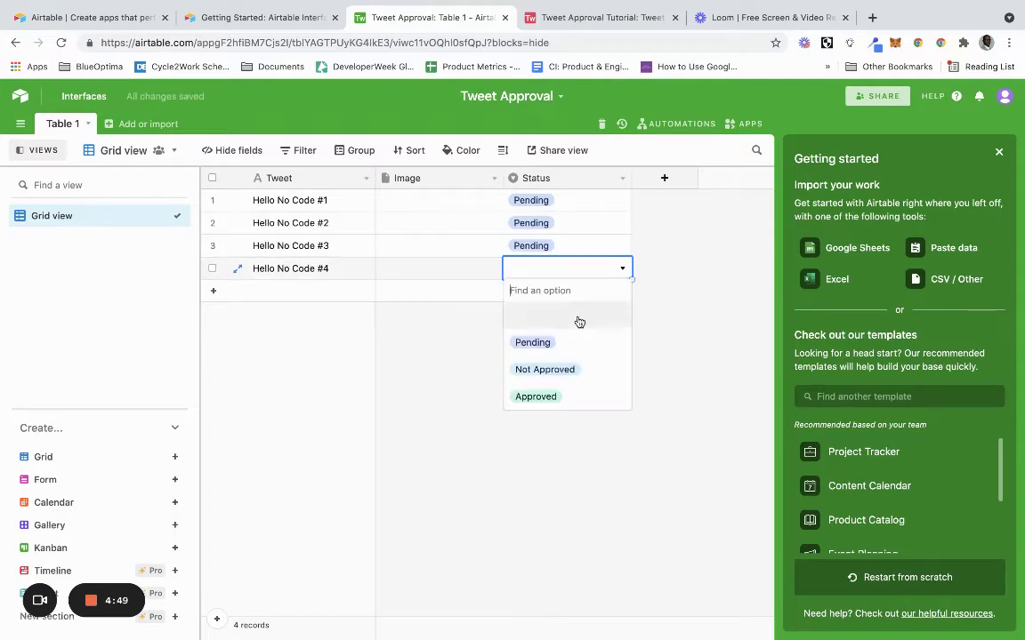
pyautogui.click(570, 341)
pyautogui.click(481, 202)
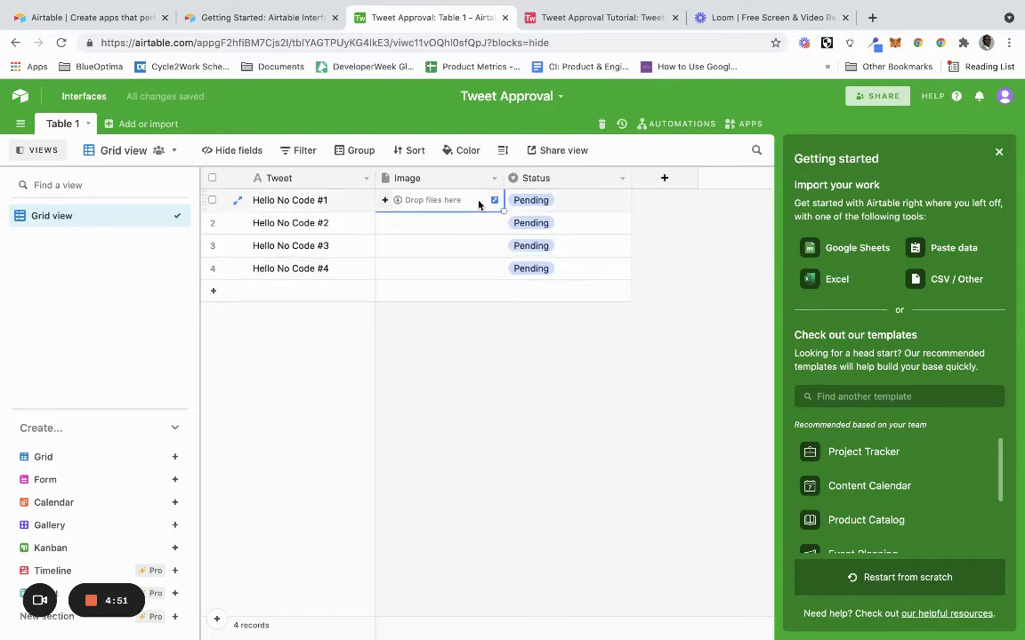
# Attach a web-searched 'sea' photo to row 1's Image and fill it down to rows 2–4.
pyautogui.click(384, 201)
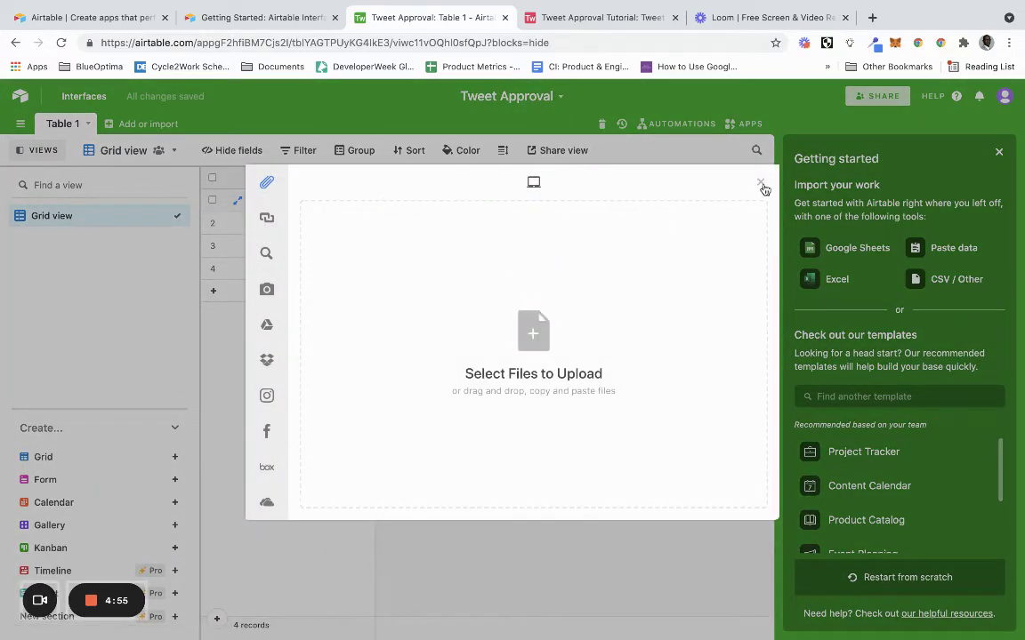
pyautogui.click(761, 183)
pyautogui.click(384, 201)
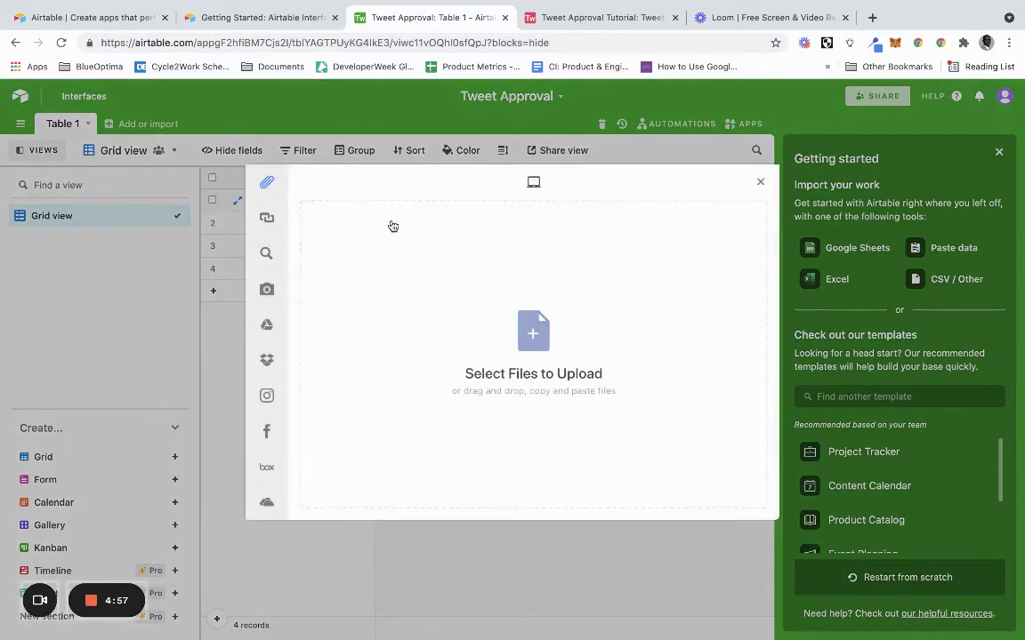
pyautogui.click(327, 251)
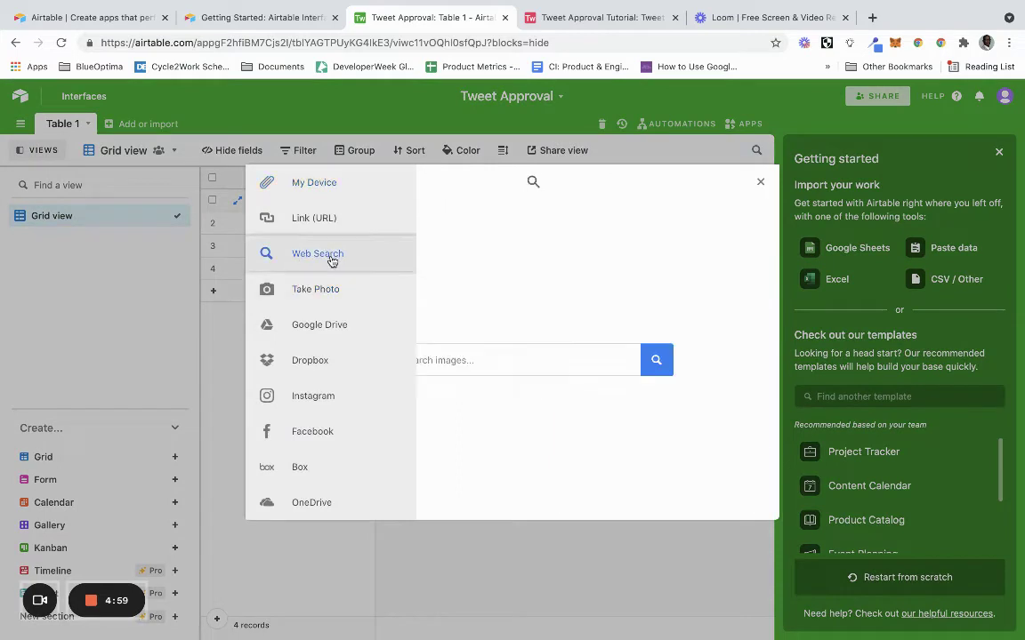
pyautogui.click(550, 357)
pyautogui.write('sea')
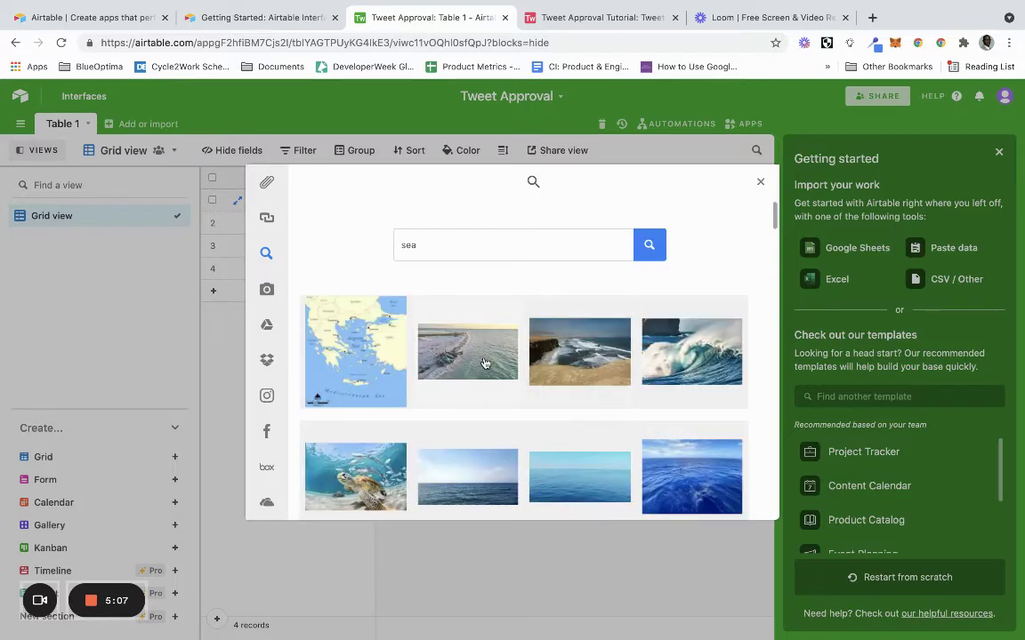
pyautogui.click(488, 360)
pyautogui.click(711, 503)
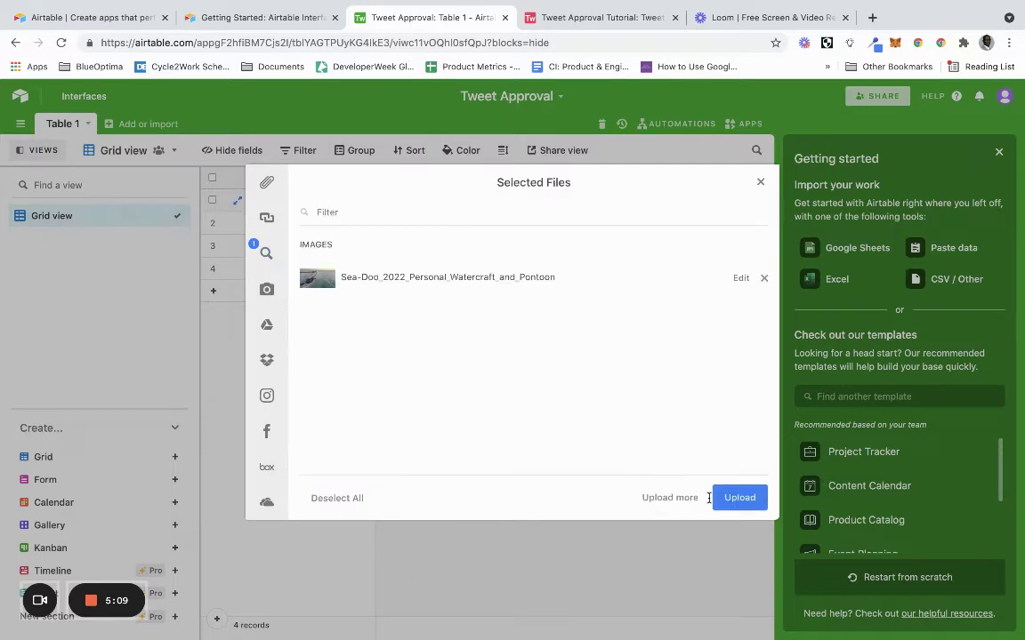
pyautogui.click(738, 496)
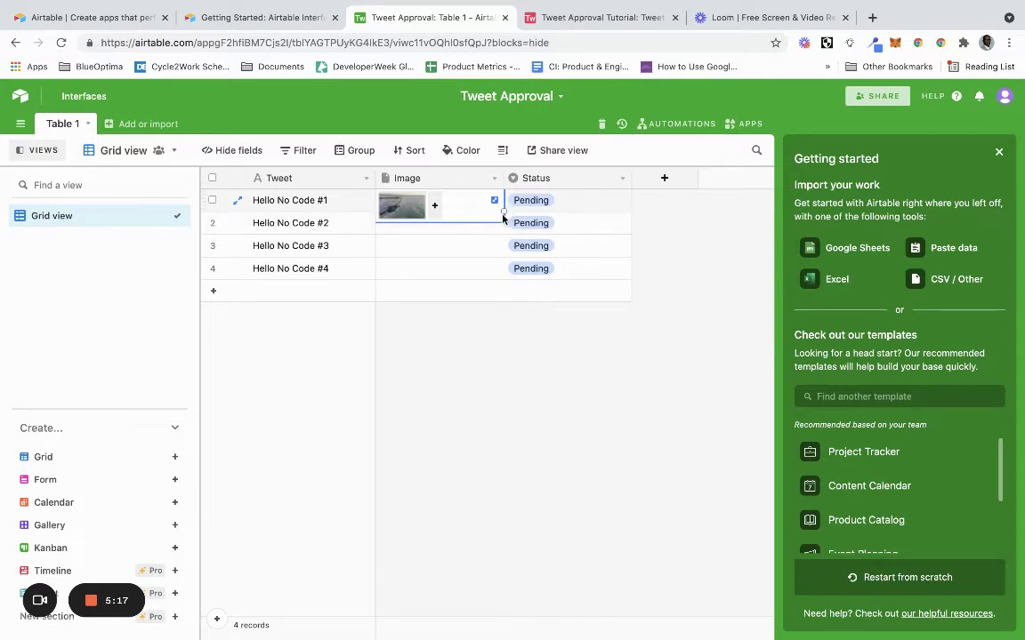
pyautogui.moveTo(502, 212); pyautogui.dragTo(501, 285)
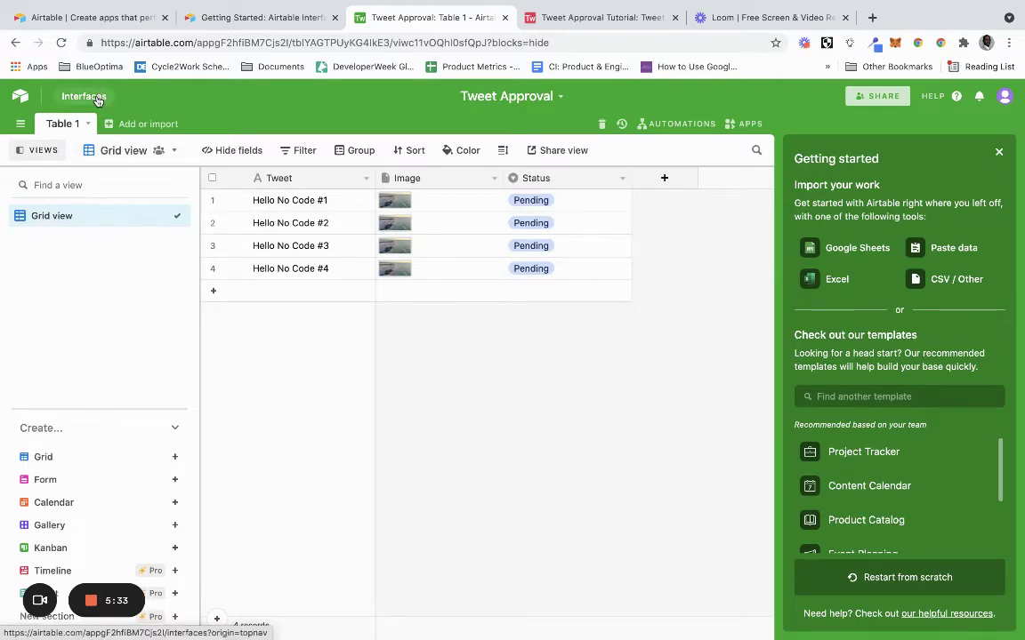
# From the base's Interfaces page, start a new interface and title it 'Tweet Approval'.
pyautogui.click(84, 96)
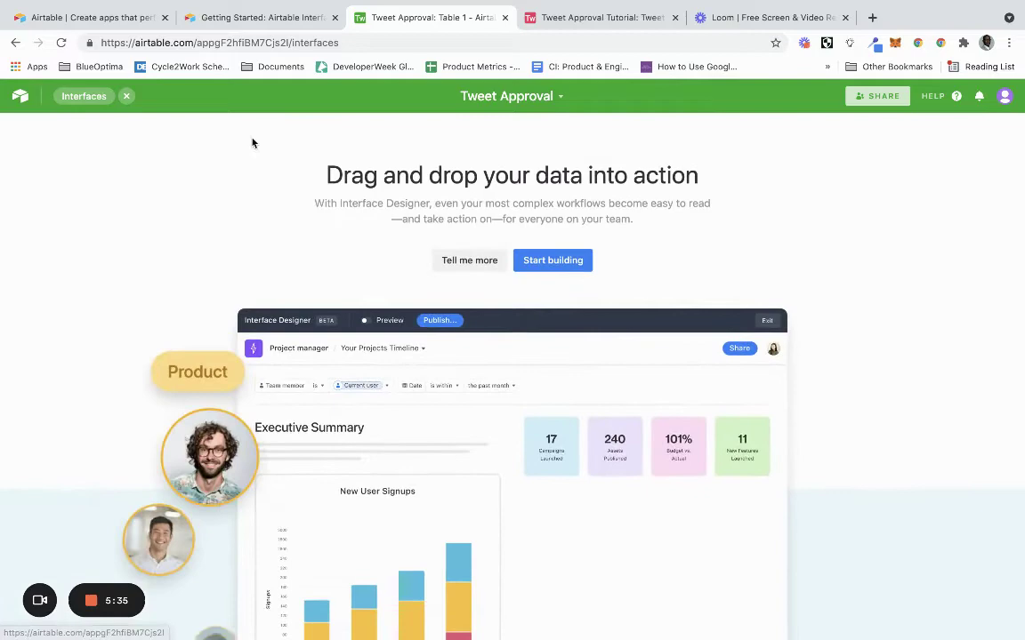
pyautogui.scroll(-2, 627, 238)
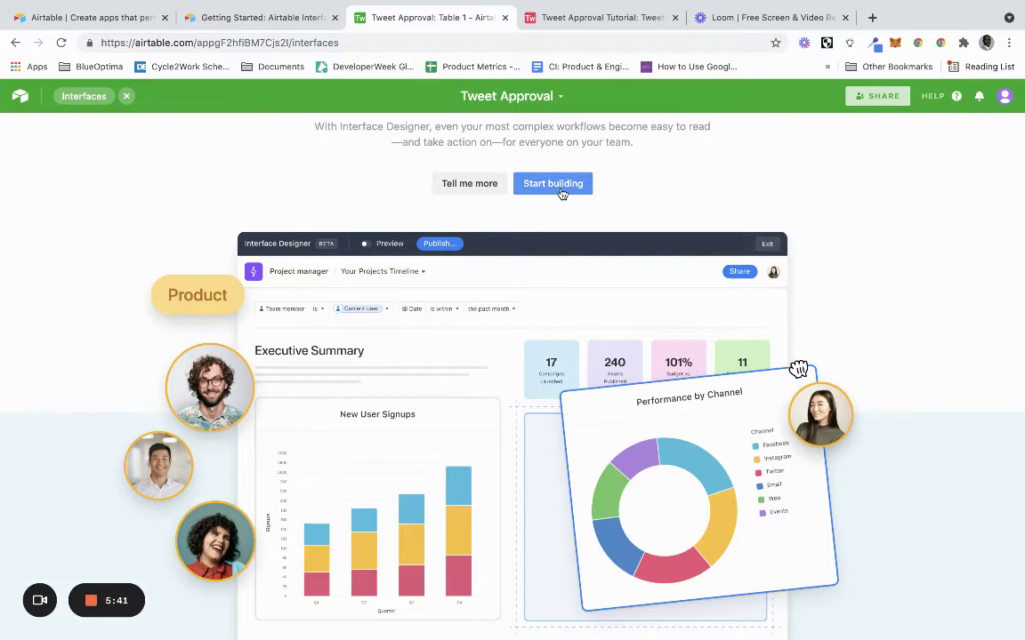
pyautogui.click(561, 193)
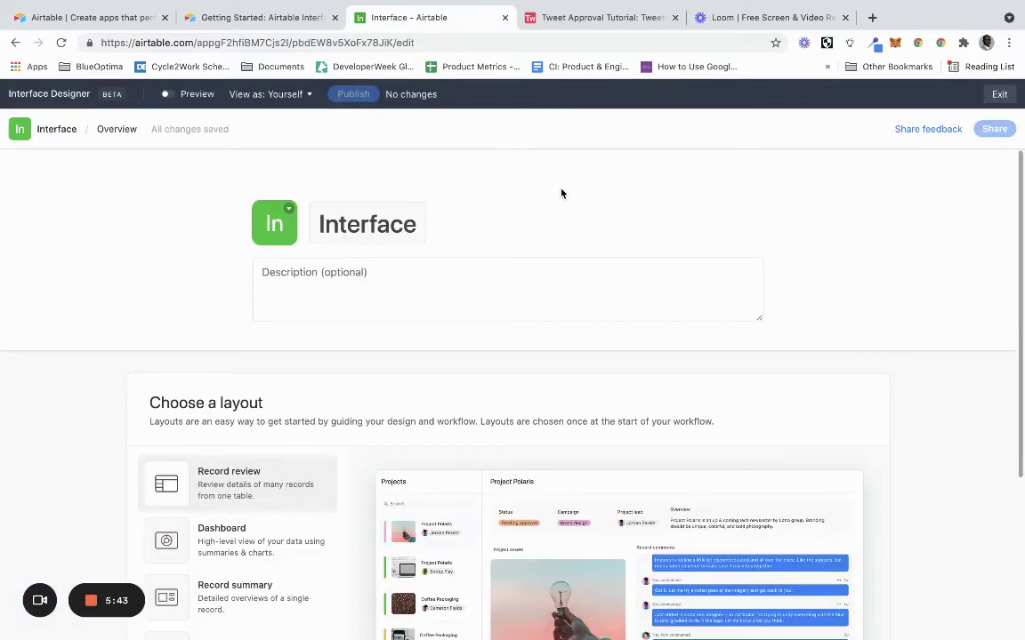
pyautogui.click(417, 224)
pyautogui.doubleClick(409, 225)
pyautogui.write('T')
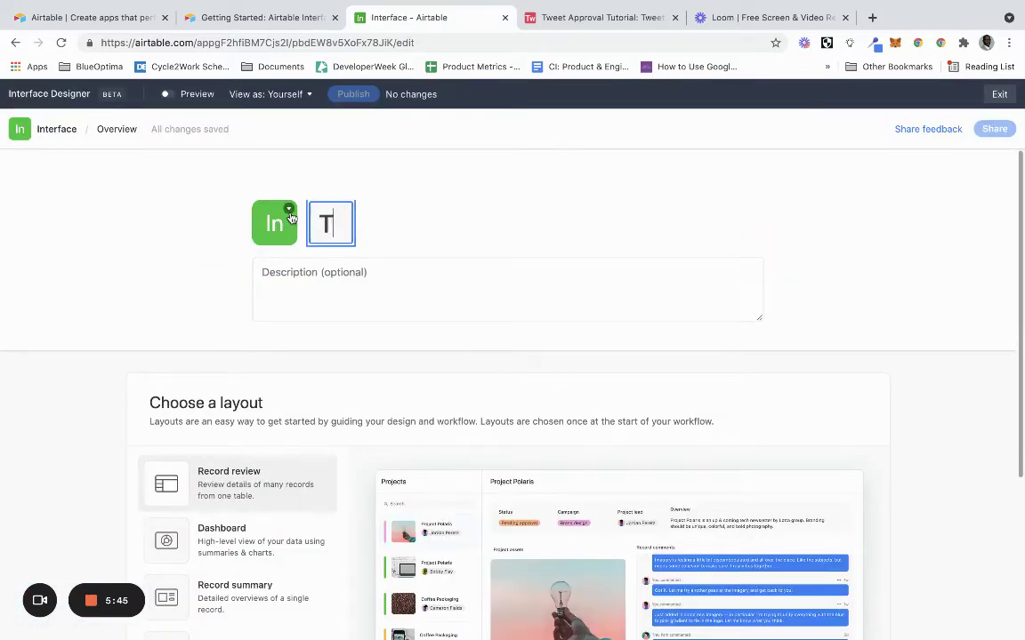
pyautogui.write('weet A')
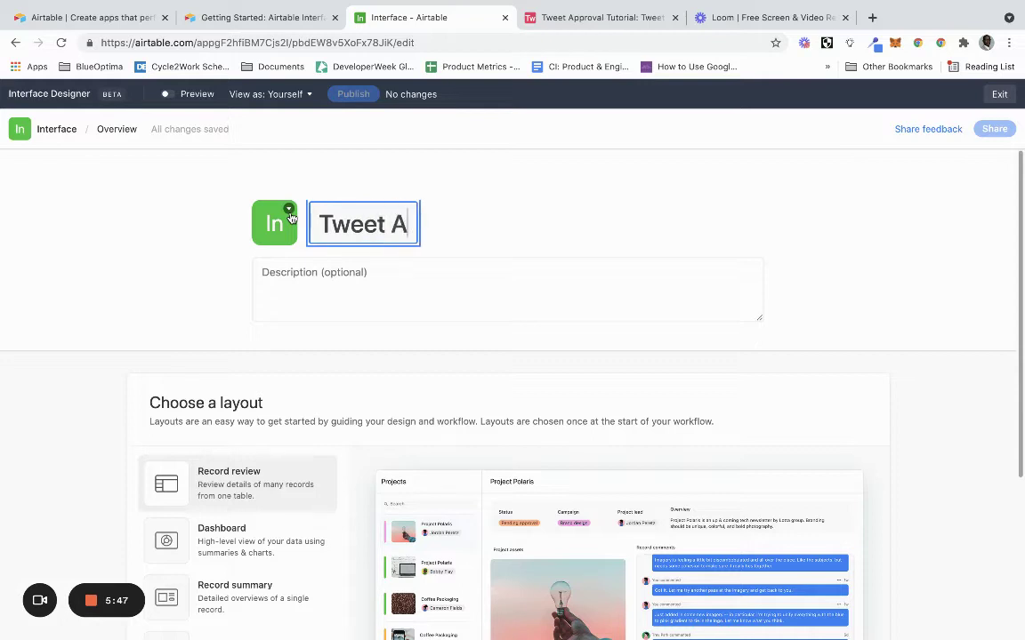
pyautogui.write('pproval')
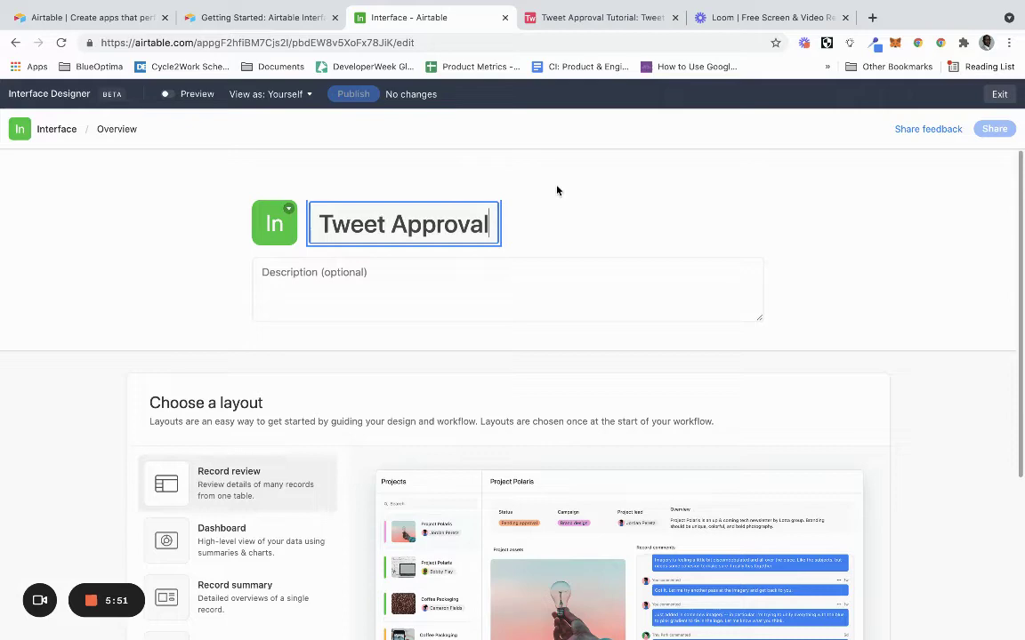
# Confirm the title, preview the Record summary and Blank layouts, then choose Record review and continue.
pyautogui.press('Return')
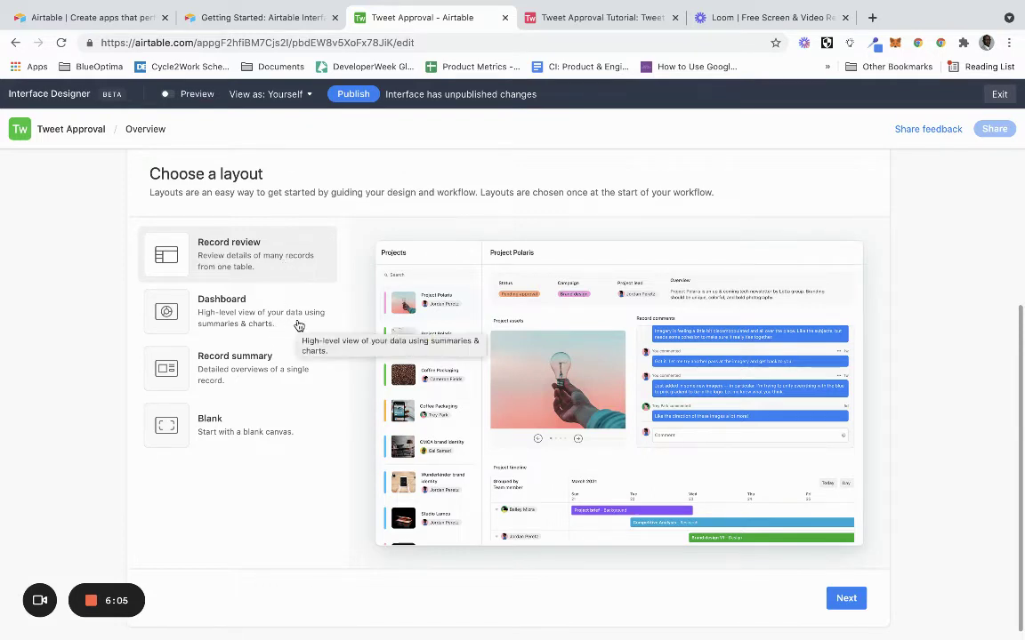
pyautogui.click(300, 380)
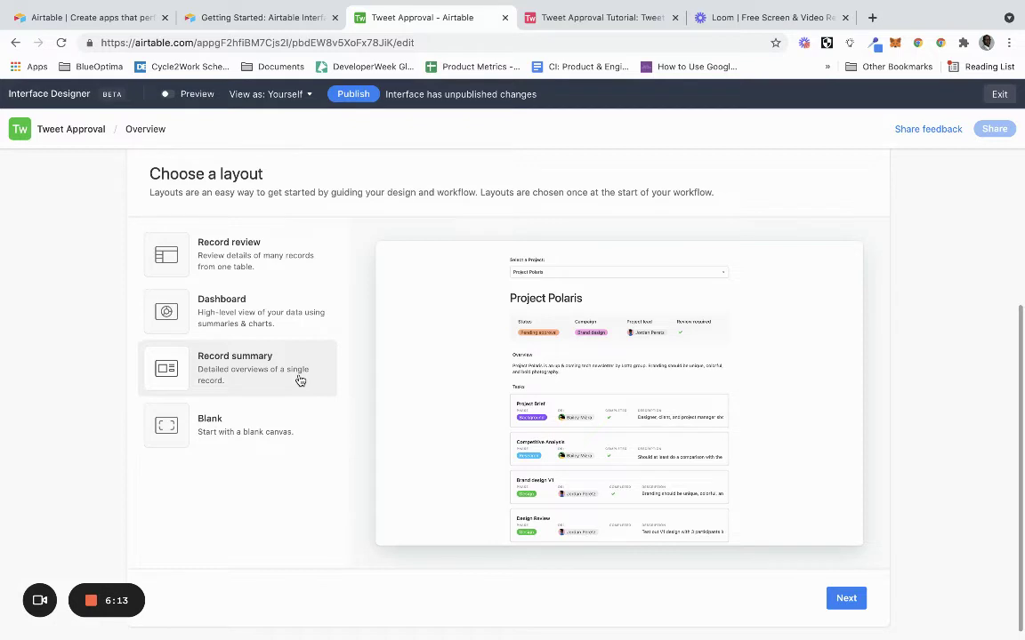
pyautogui.click(295, 432)
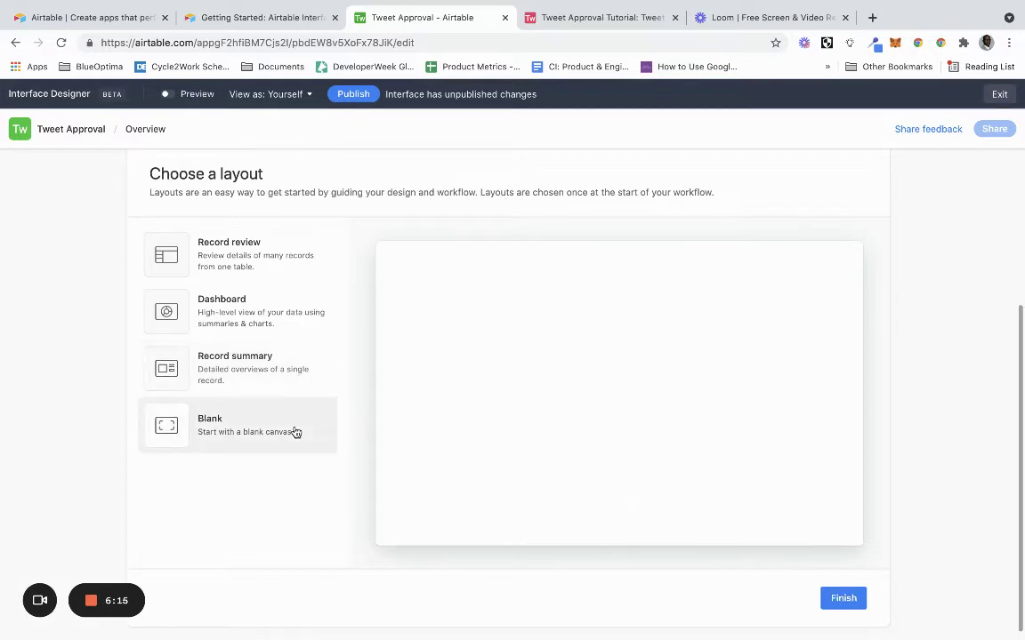
pyautogui.click(293, 247)
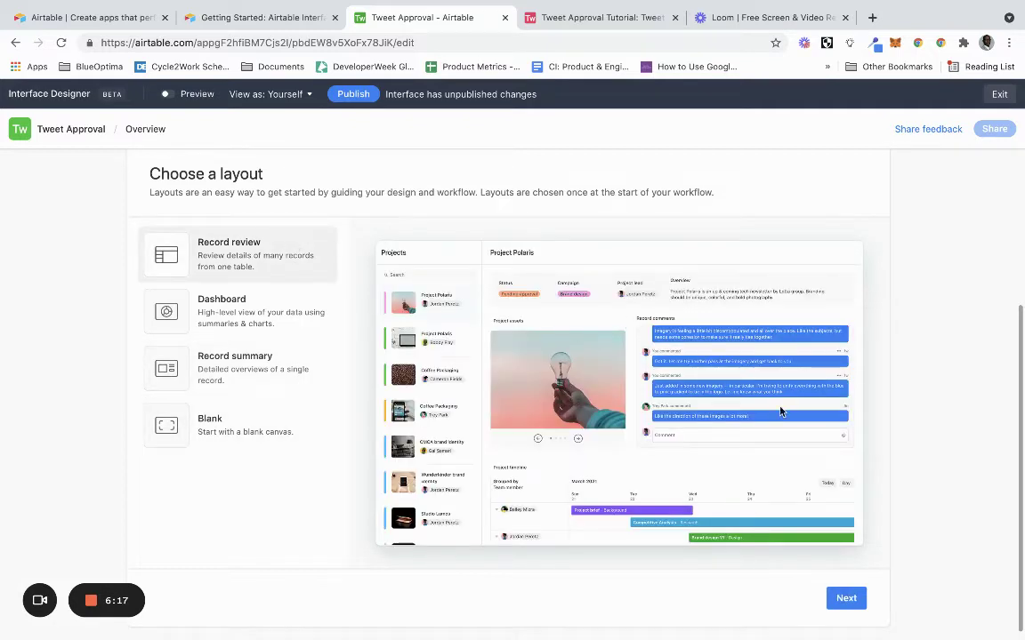
pyautogui.click(845, 598)
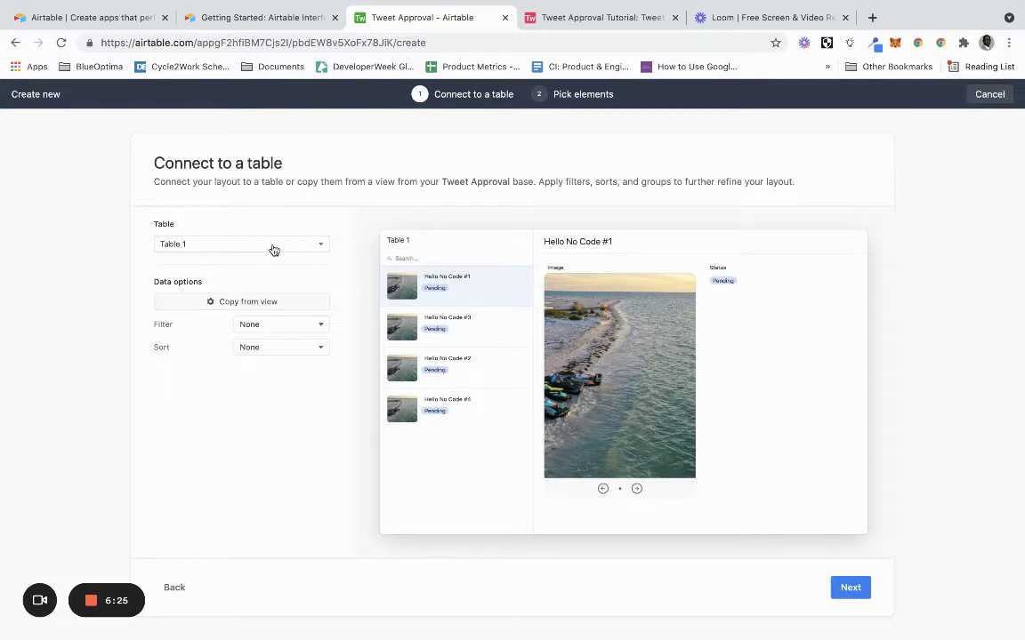
# Leave the record filter empty, skip the elements step, name the interface 'Tweet Approval' and finish.
pyautogui.click(275, 327)
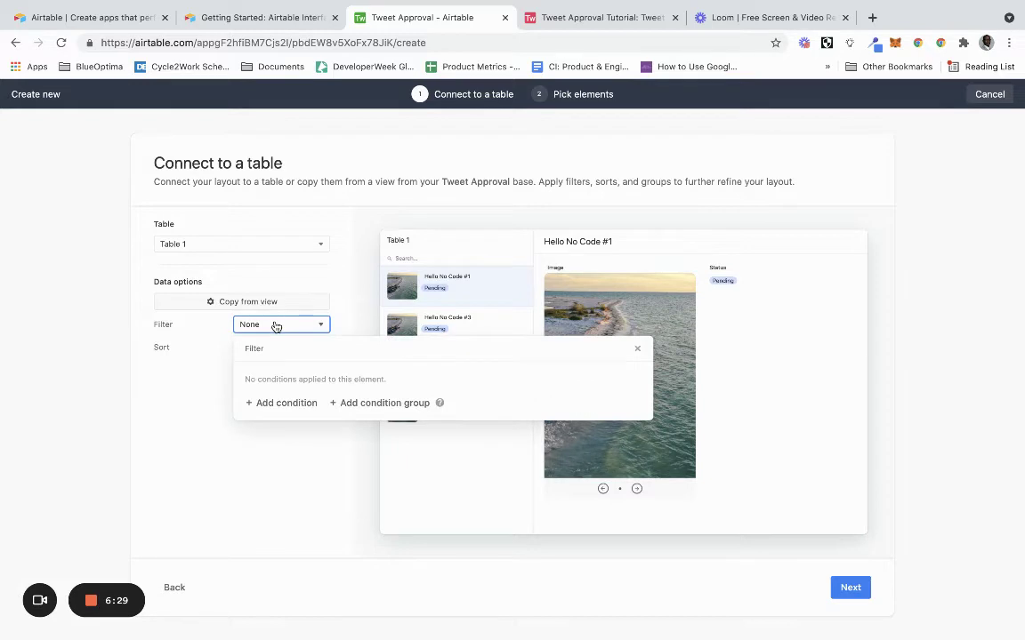
pyautogui.click(276, 326)
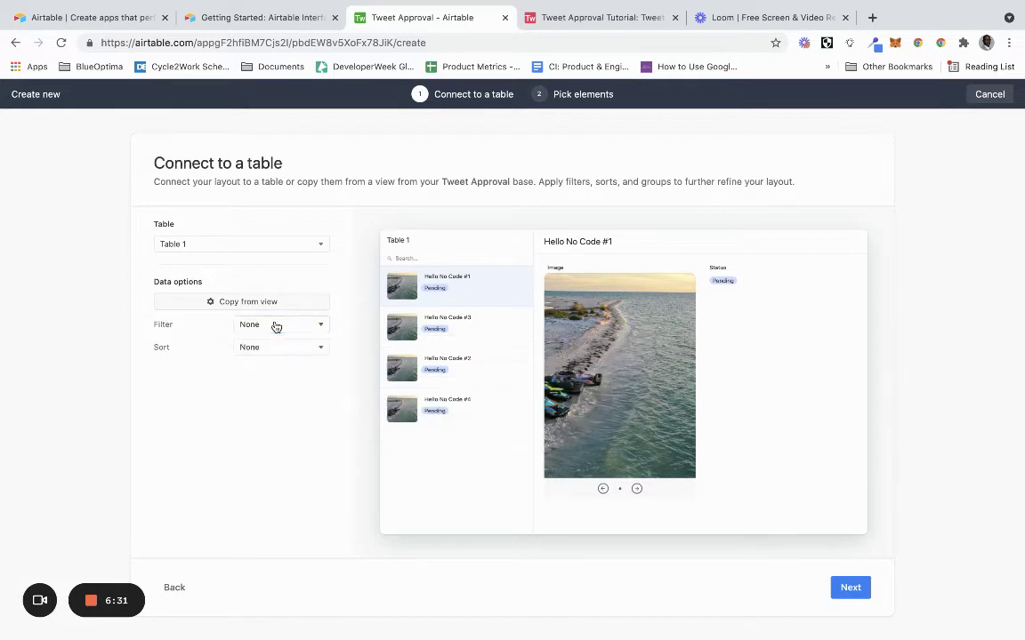
pyautogui.click(851, 590)
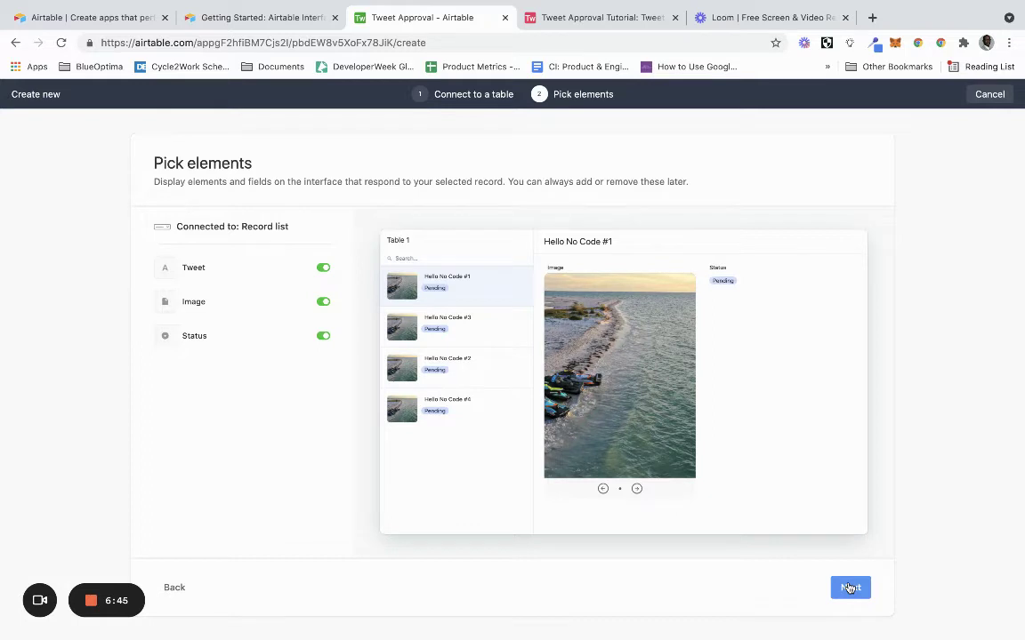
pyautogui.click(850, 588)
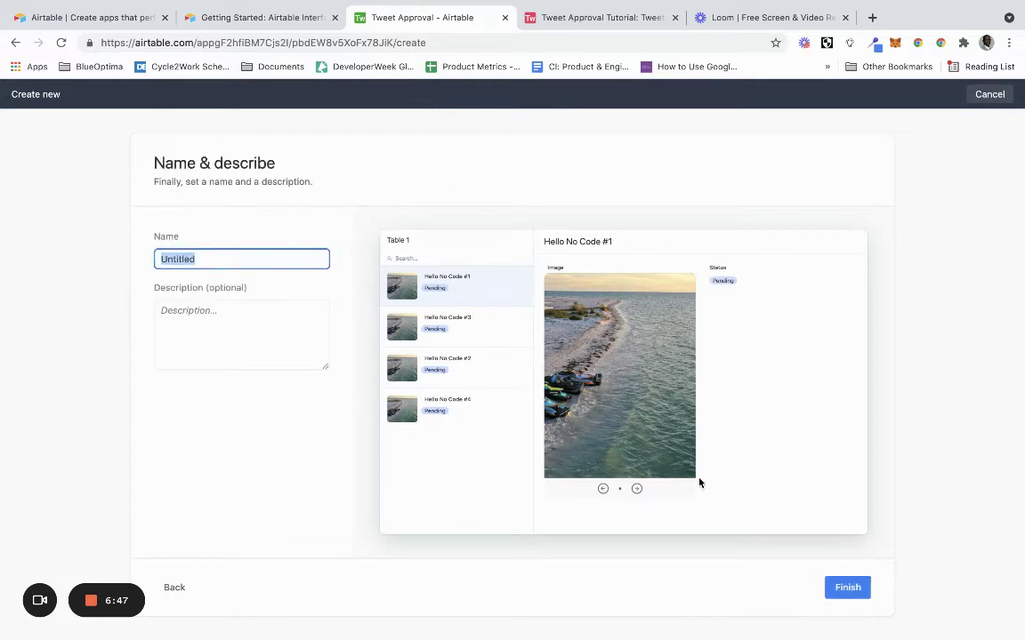
pyautogui.write('Twe')
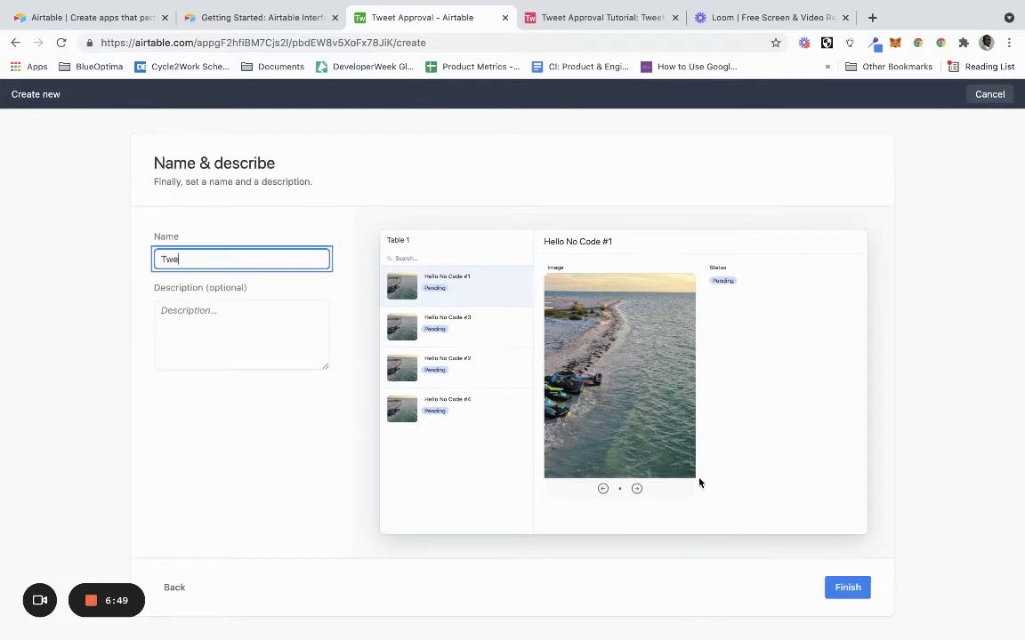
pyautogui.write('et Approval')
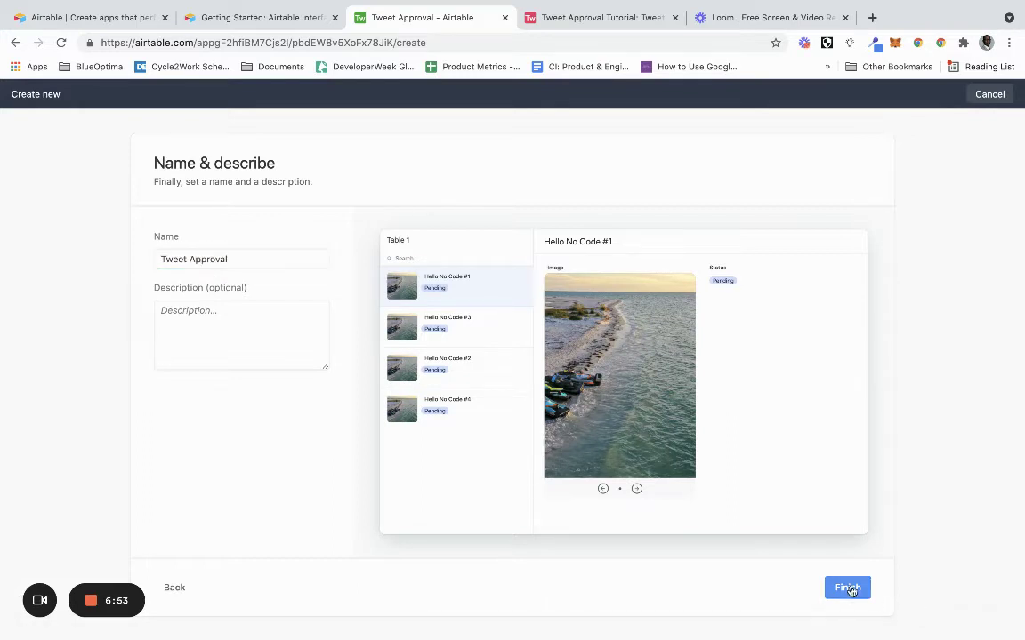
pyautogui.click(845, 588)
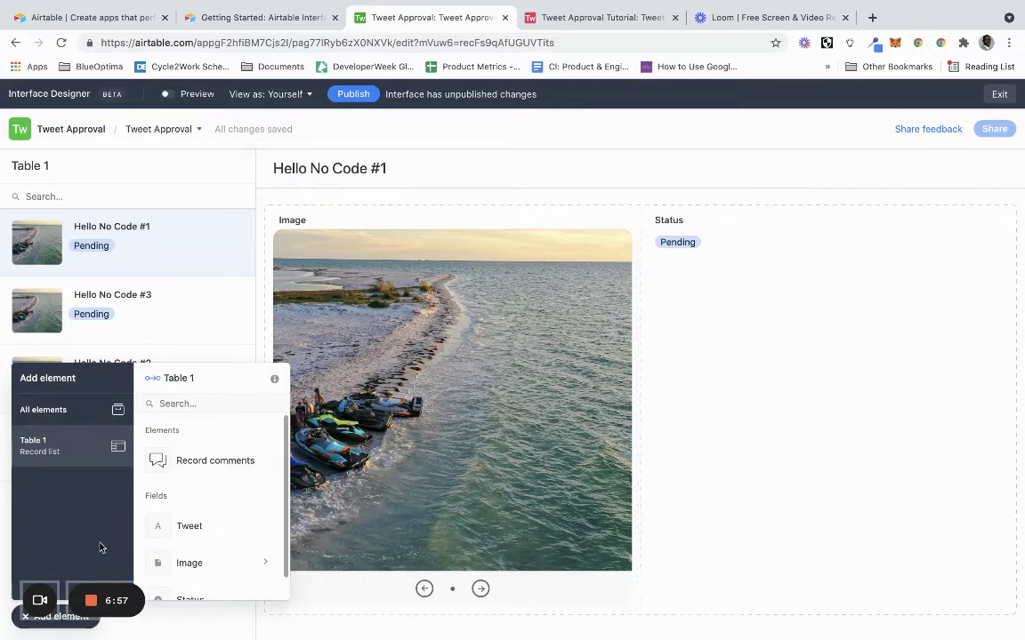
# Close the element list and try searching the record list for 'Hello No Code #3'.
pyautogui.click(36, 623)
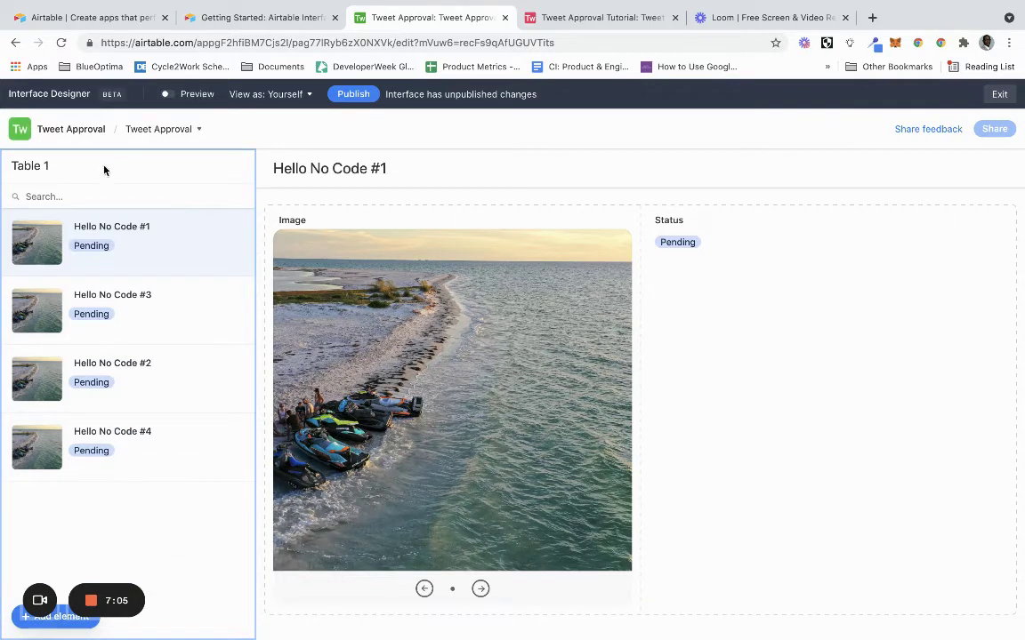
pyautogui.click(146, 194)
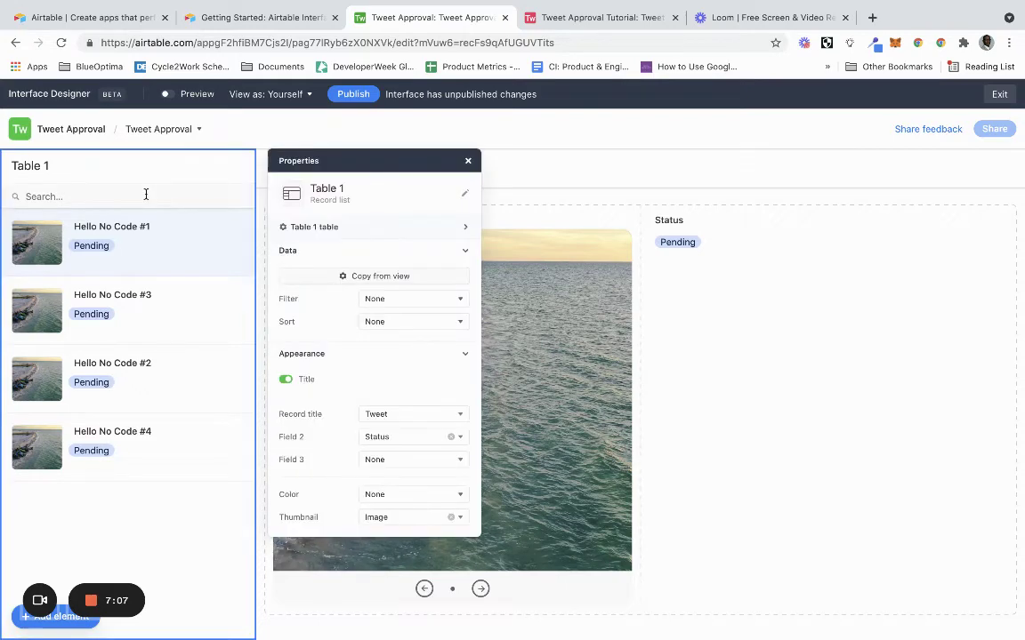
pyautogui.click(140, 202)
pyautogui.write('Hel')
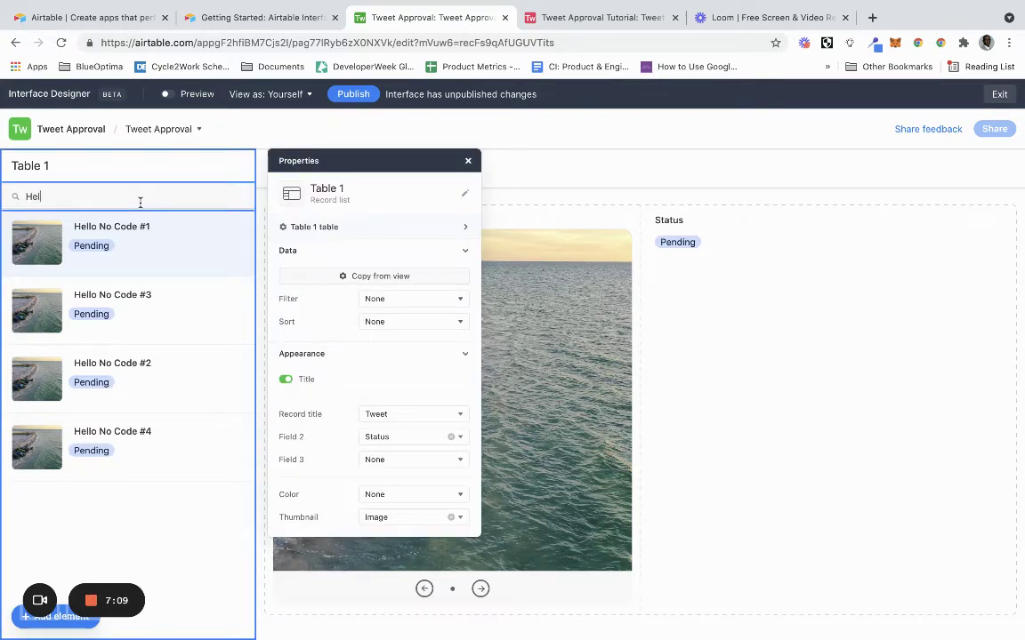
pyautogui.write('lo No Code #3')
pyautogui.press('BackSpace')
pyautogui.press('BackSpace')
pyautogui.press('BackSpace')
pyautogui.press('BackSpace')
pyautogui.press('BackSpace')
pyautogui.press('BackSpace')
pyautogui.press('BackSpace')
pyautogui.press('BackSpace')
pyautogui.press('BackSpace')
pyautogui.press('BackSpace')
pyautogui.press('BackSpace')
pyautogui.press('BackSpace')
# Sort the Table 1 record list by Status, First to Last, and close its settings.
pyautogui.click(439, 326)
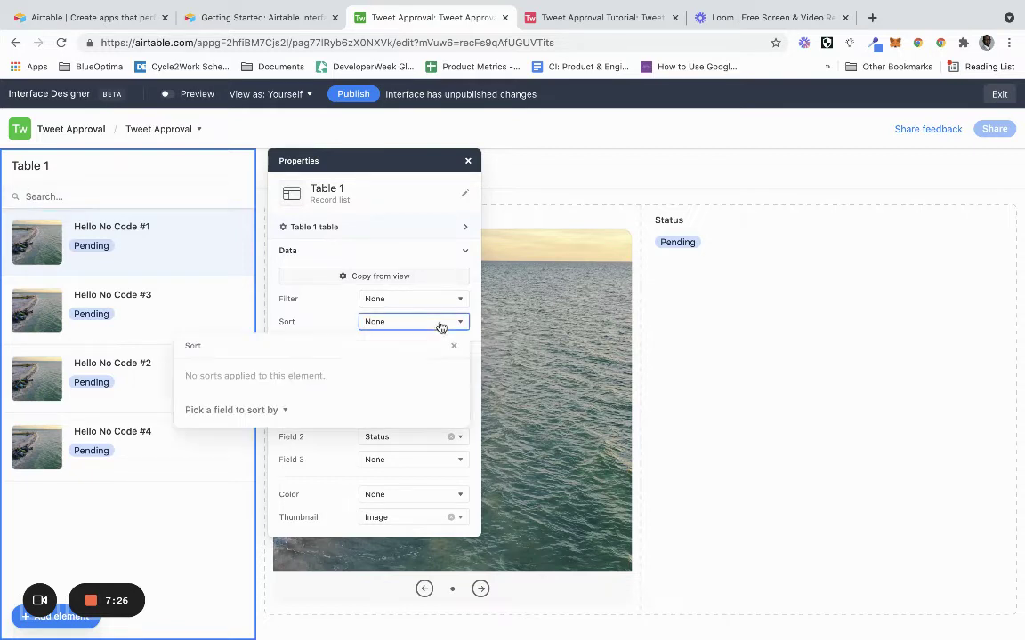
pyautogui.click(270, 414)
pyautogui.click(270, 513)
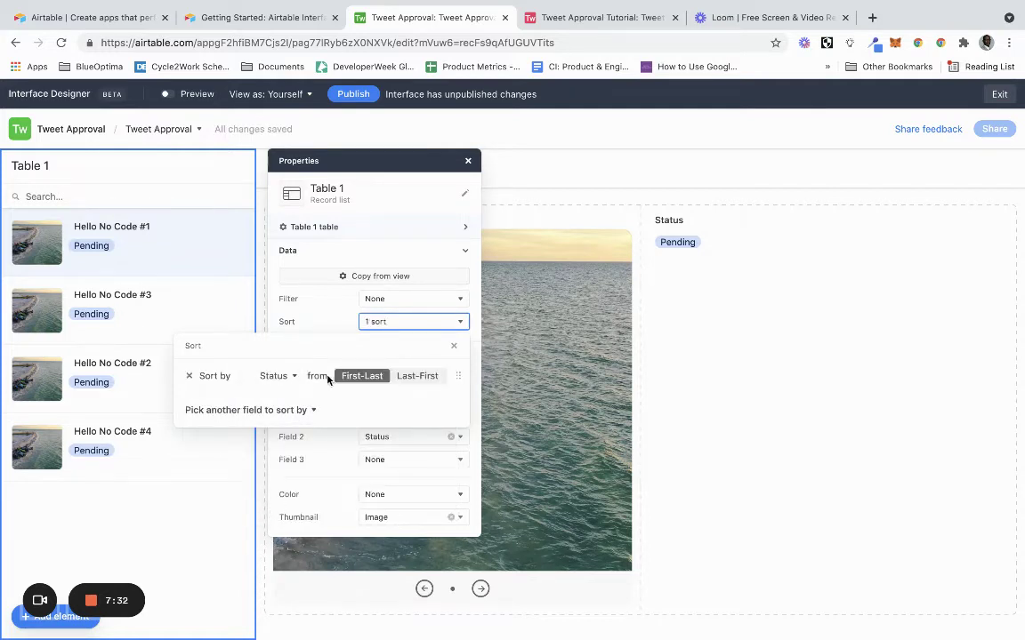
pyautogui.click(289, 380)
pyautogui.click(290, 379)
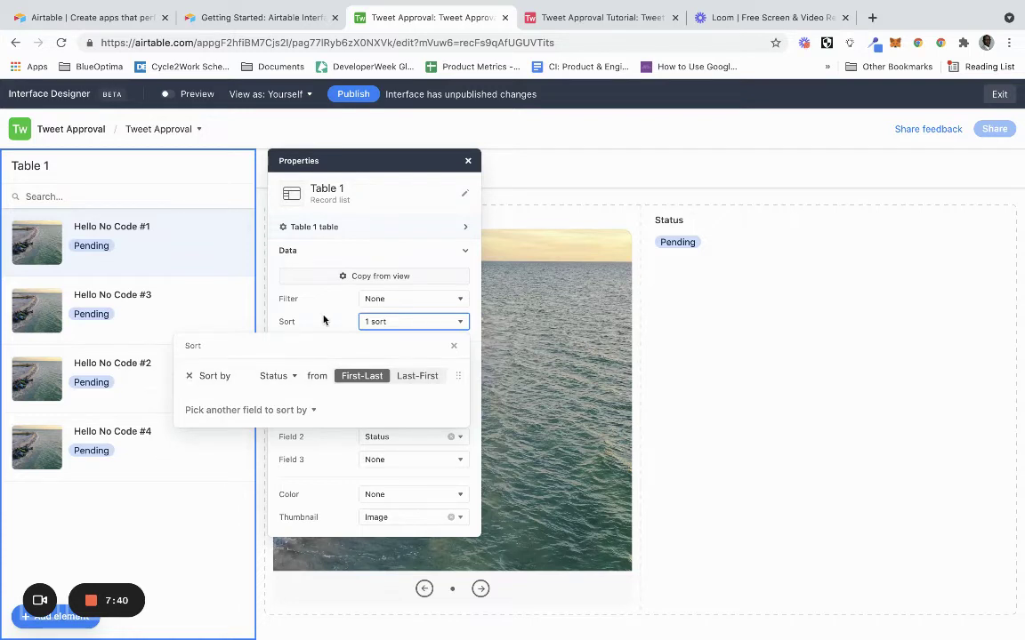
pyautogui.click(290, 287)
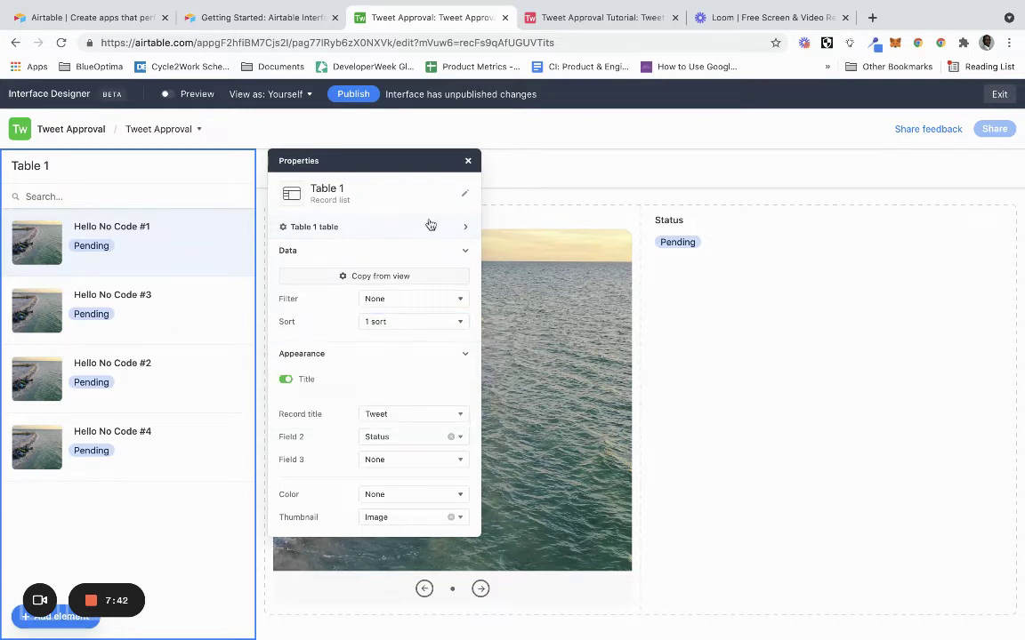
pyautogui.click(468, 160)
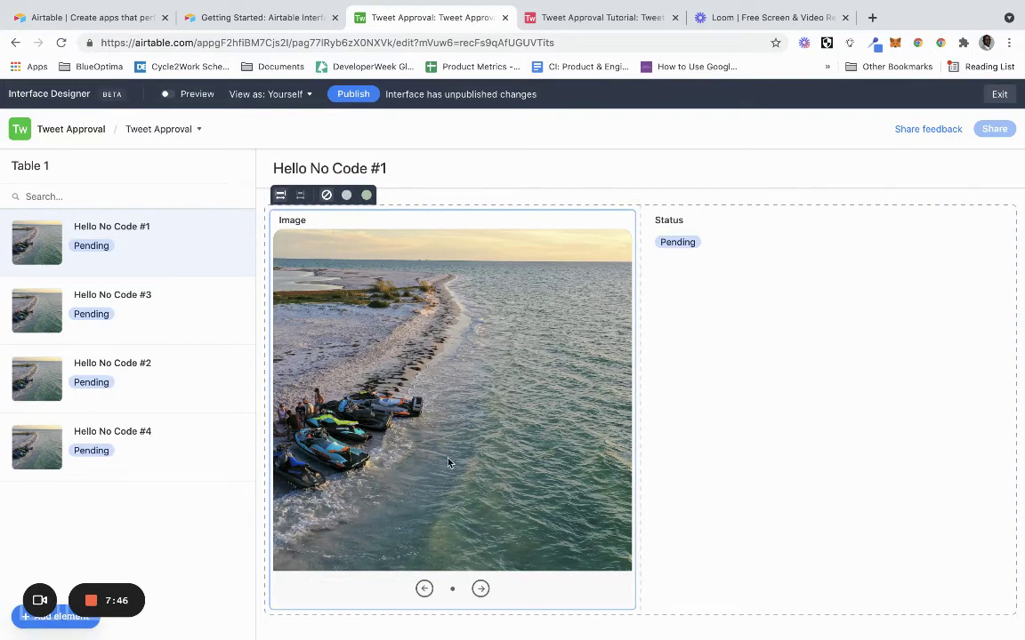
# Place a Text element from All elements above the Status field.
pyautogui.click(383, 170)
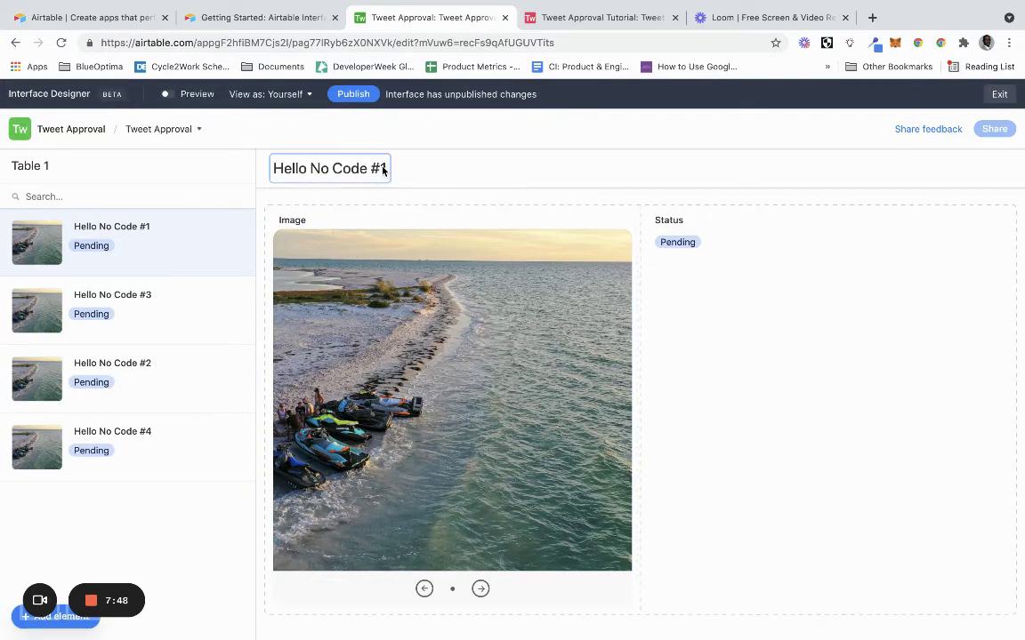
pyautogui.click(427, 380)
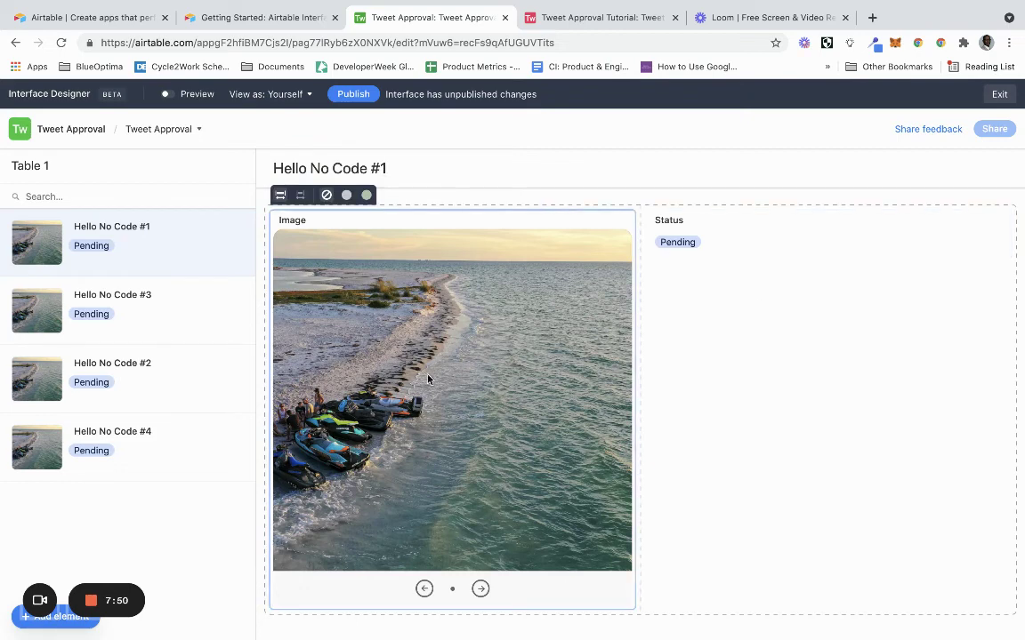
pyautogui.click(16, 623)
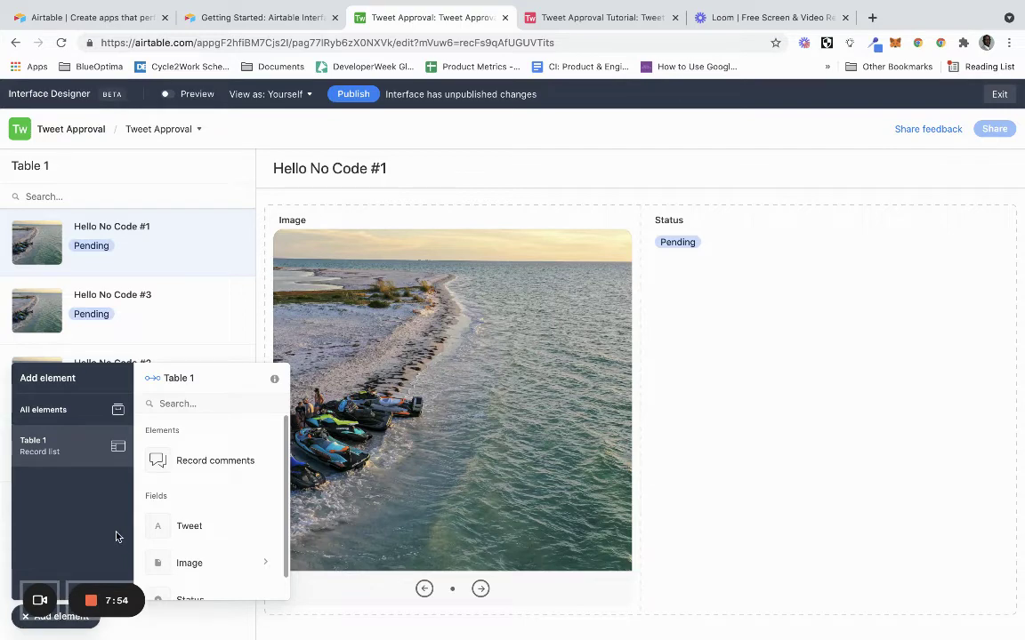
pyautogui.scroll(-1, 204, 492)
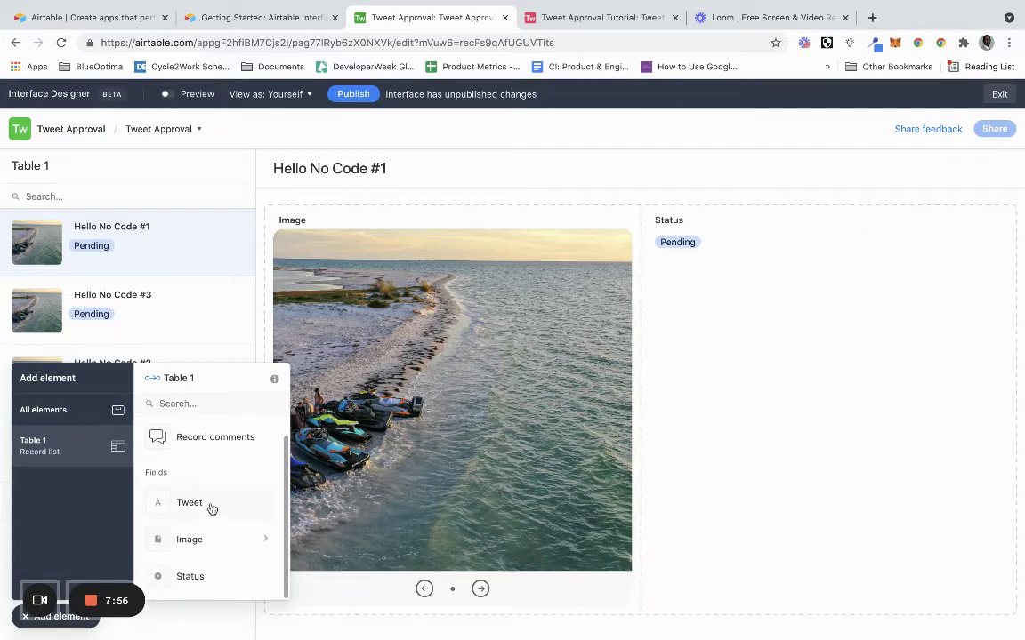
pyautogui.click(53, 411)
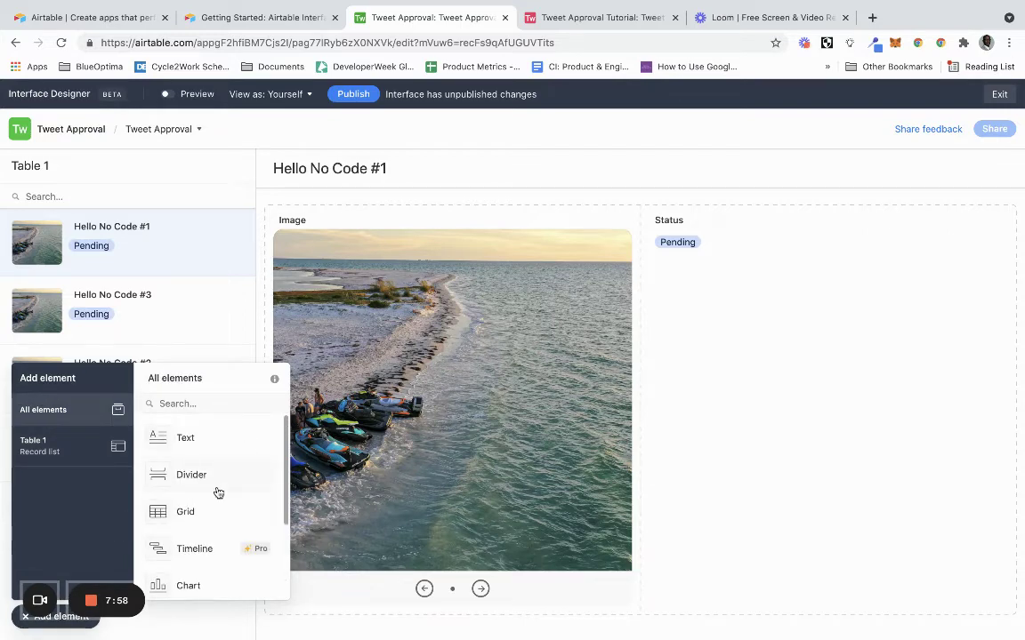
pyautogui.scroll(-3, 218, 493)
pyautogui.scroll(3, 217, 489)
pyautogui.moveTo(207, 430); pyautogui.dragTo(678, 229)
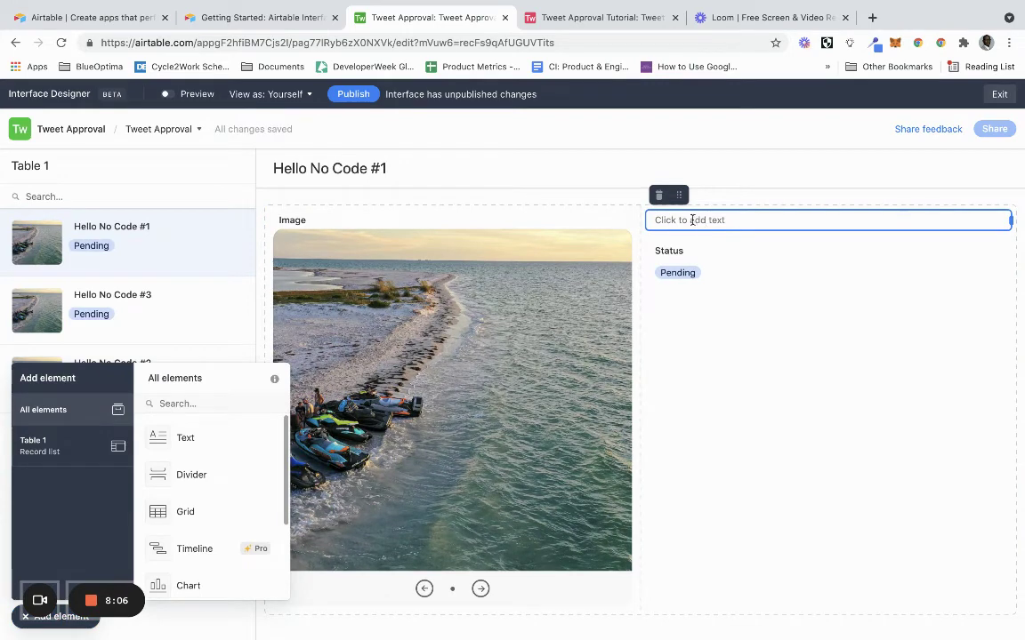
# Write 'Approve Tweets Here' in the text element and style it as a Medium heading.
pyautogui.click(691, 219)
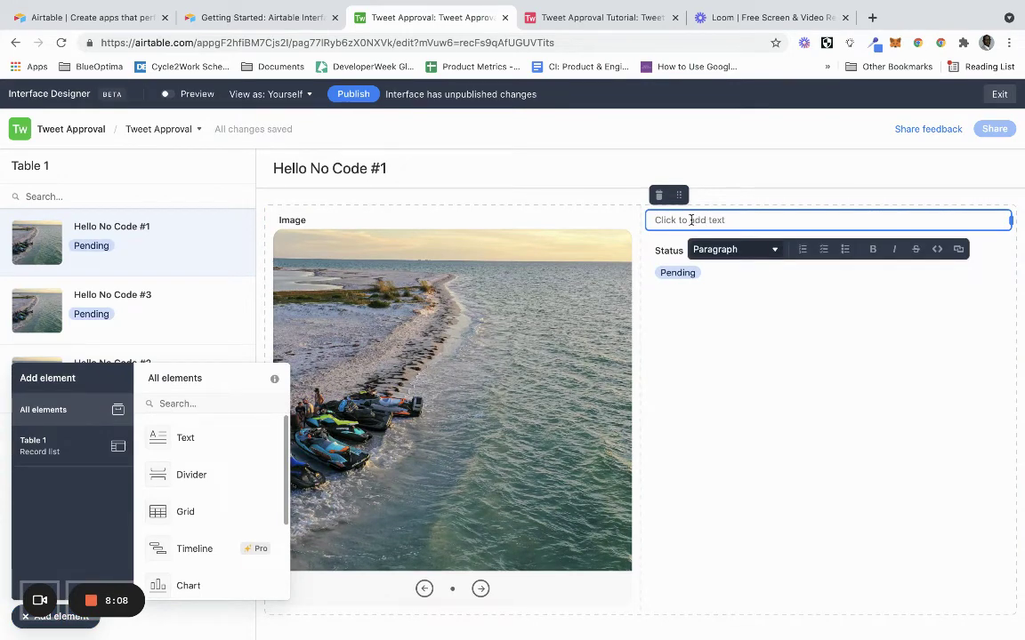
pyautogui.write('This is')
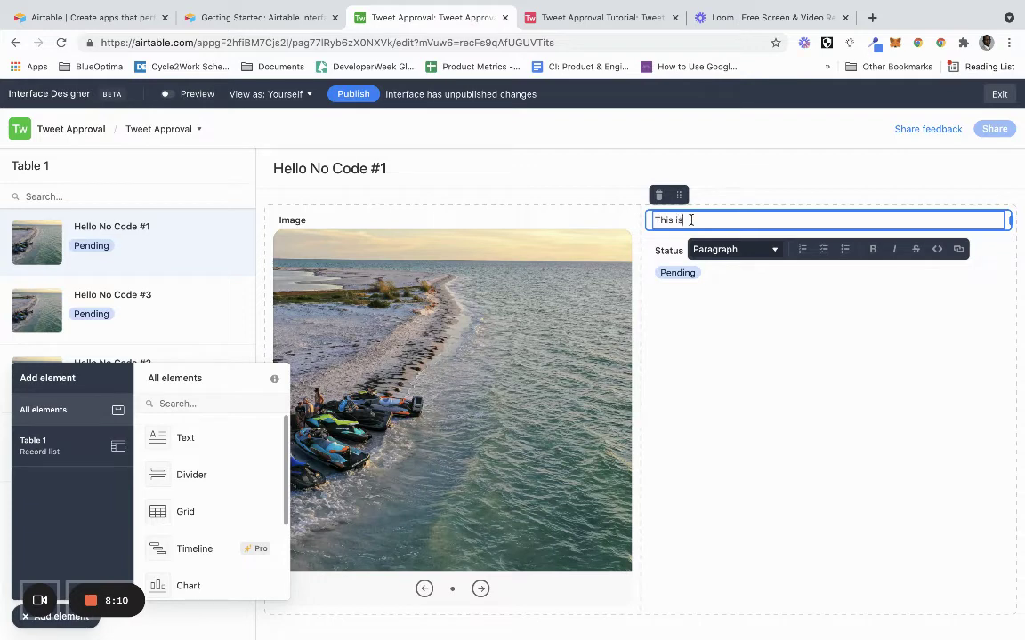
pyautogui.press('BackSpace')
pyautogui.press('BackSpace')
pyautogui.press('BackSpace')
pyautogui.press('BackSpace')
pyautogui.press('BackSpace')
pyautogui.press('BackSpace')
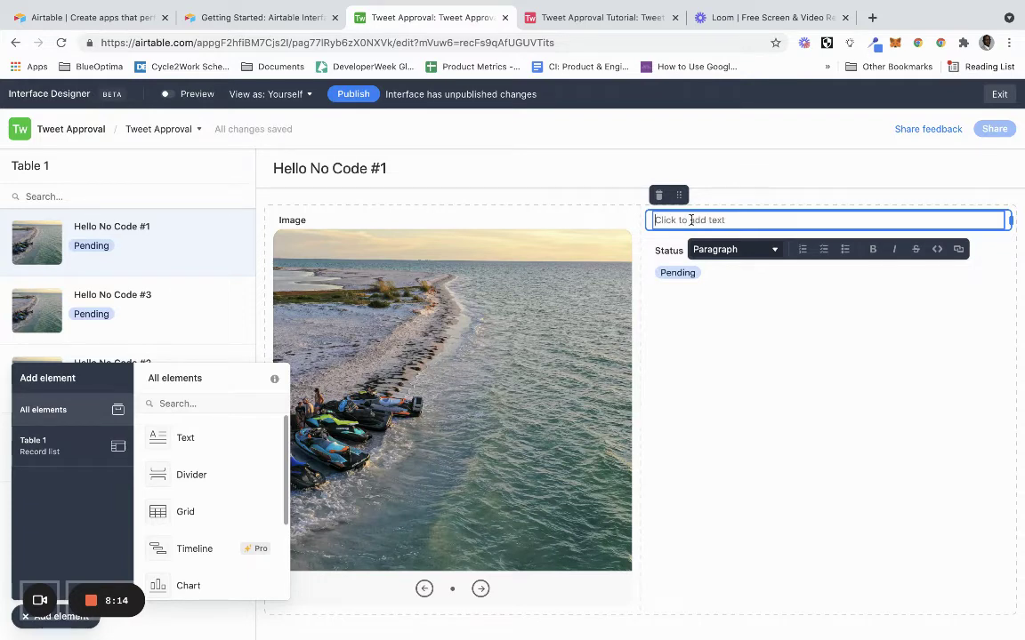
pyautogui.write('Appove')
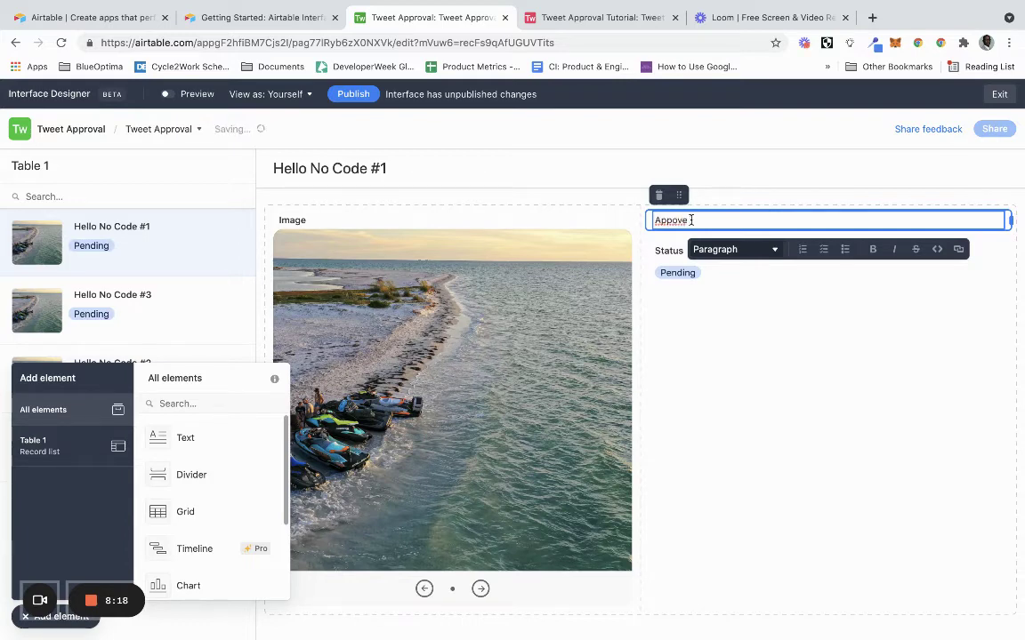
pyautogui.press('BackSpace')
pyautogui.press('BackSpace')
pyautogui.write('rove Tweets Here')
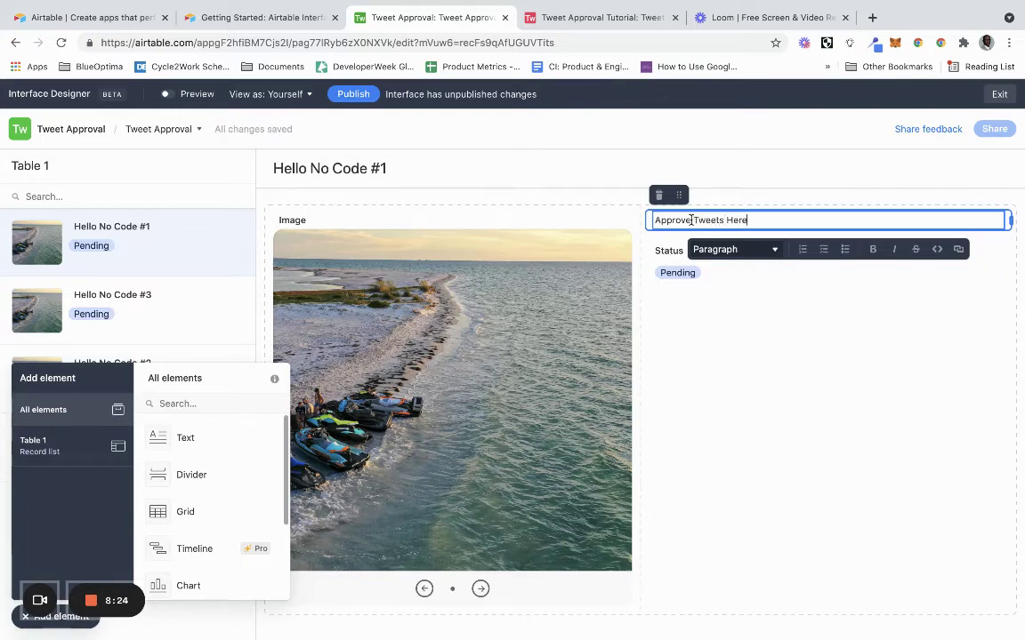
pyautogui.click(770, 250)
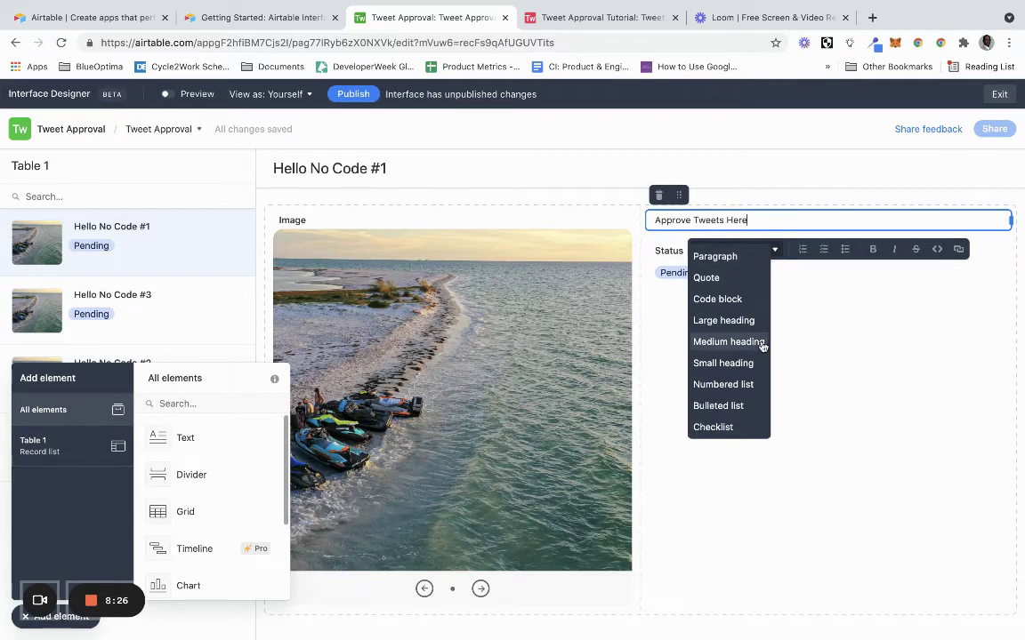
pyautogui.click(763, 346)
pyautogui.click(770, 384)
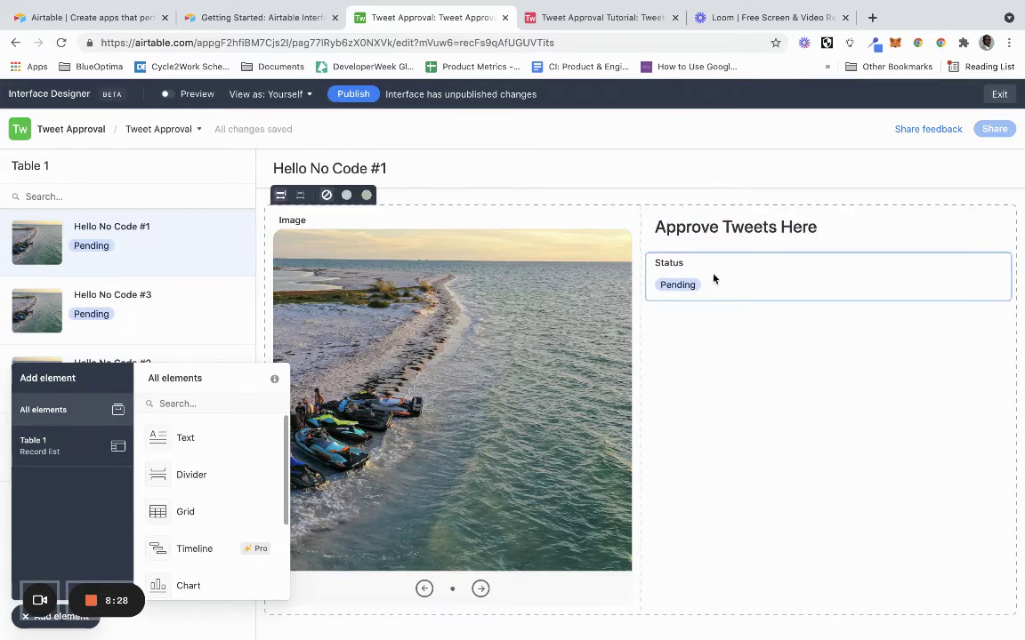
pyautogui.scroll(-3, 221, 538)
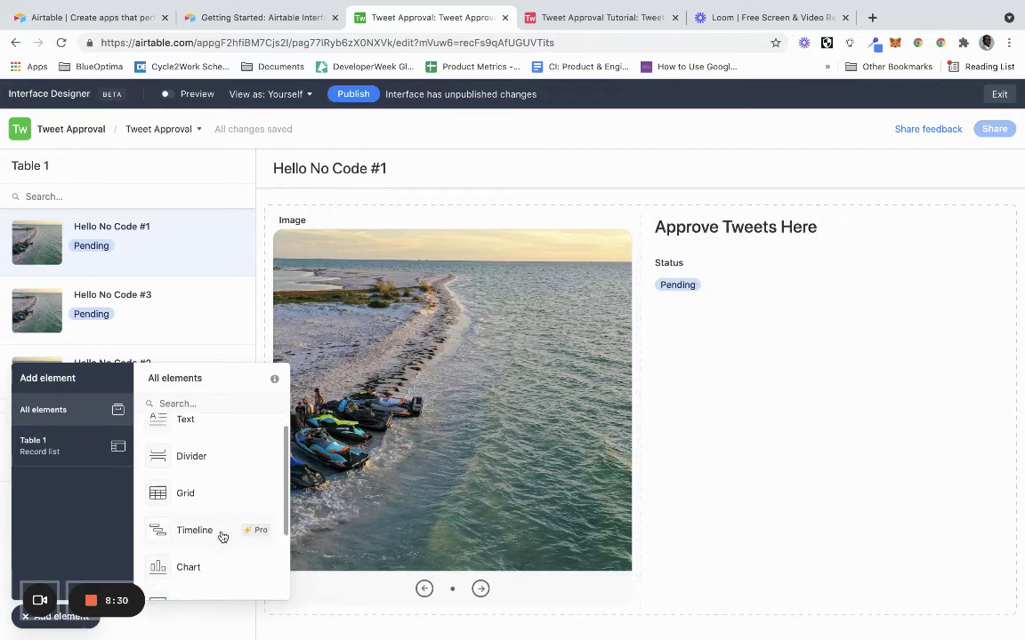
# Make the Status field editable on the record page.
pyautogui.click(781, 297)
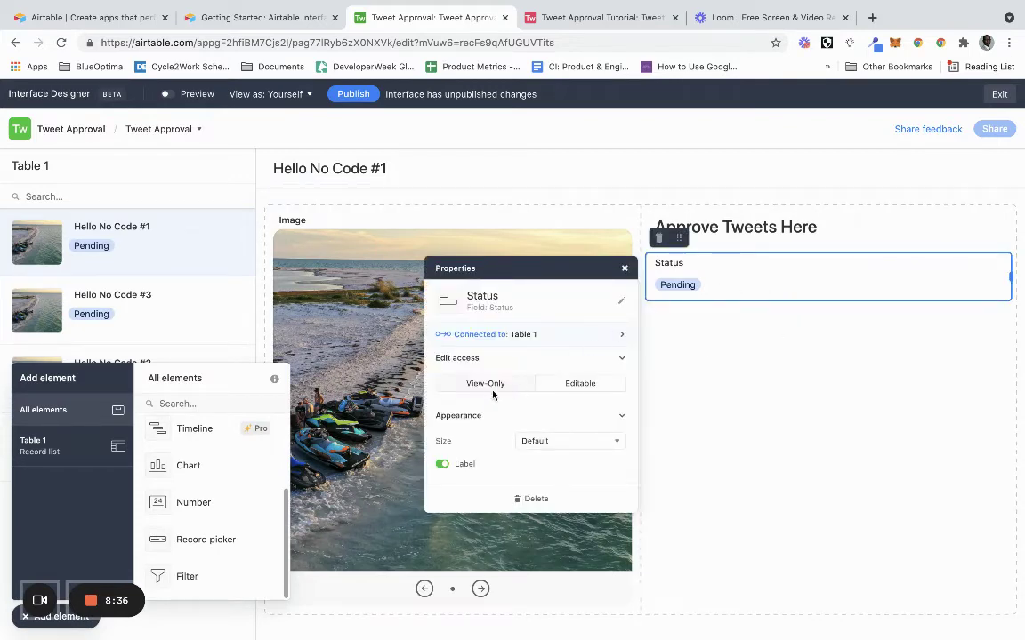
pyautogui.click(578, 385)
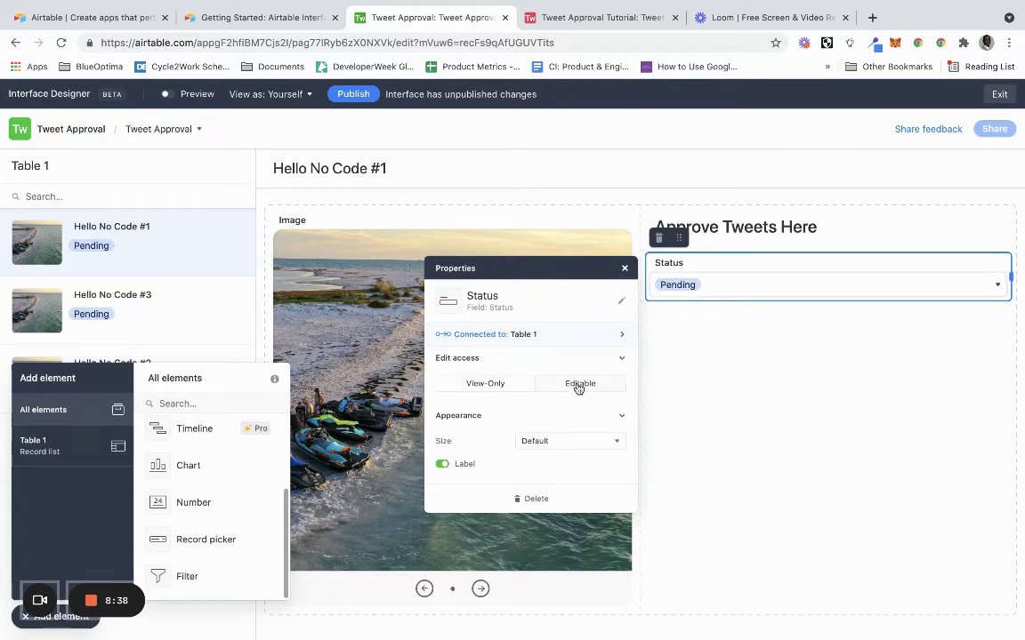
pyautogui.click(626, 270)
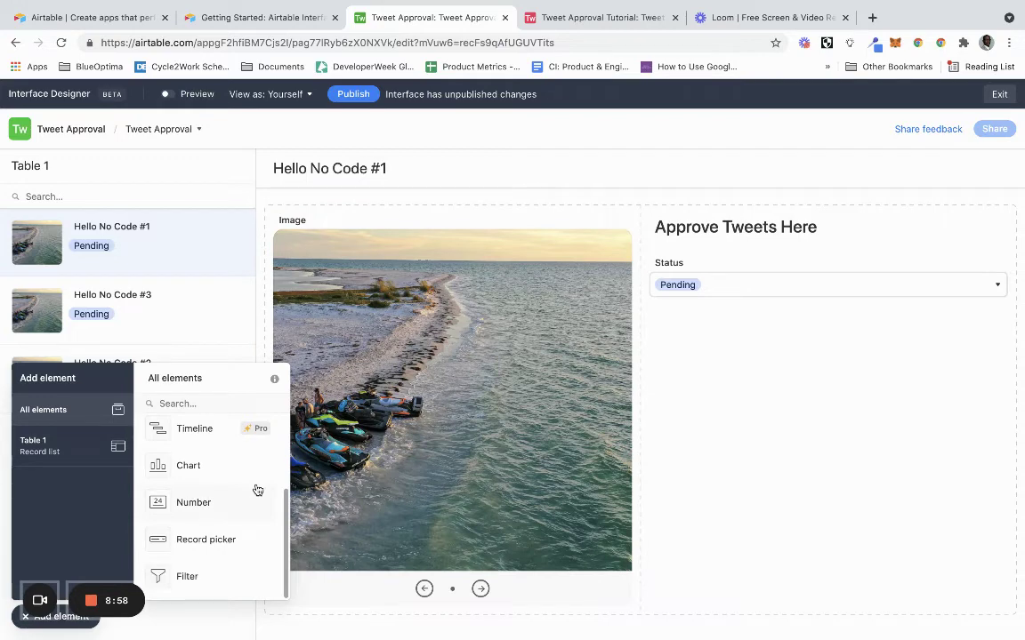
pyautogui.scroll(3, 257, 490)
pyautogui.scroll(-2, 257, 490)
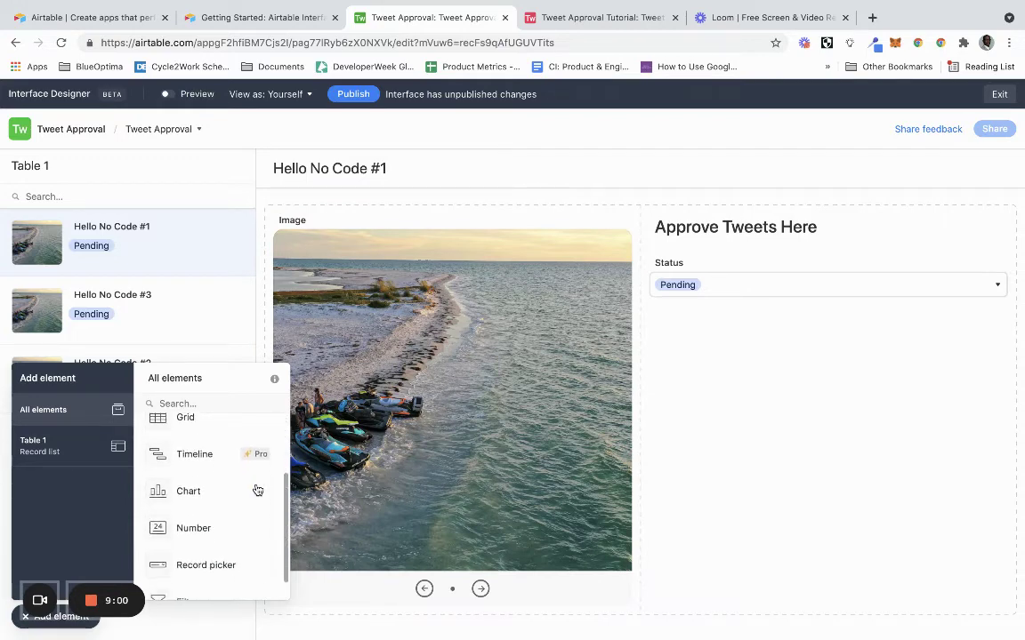
pyautogui.scroll(-1, 257, 491)
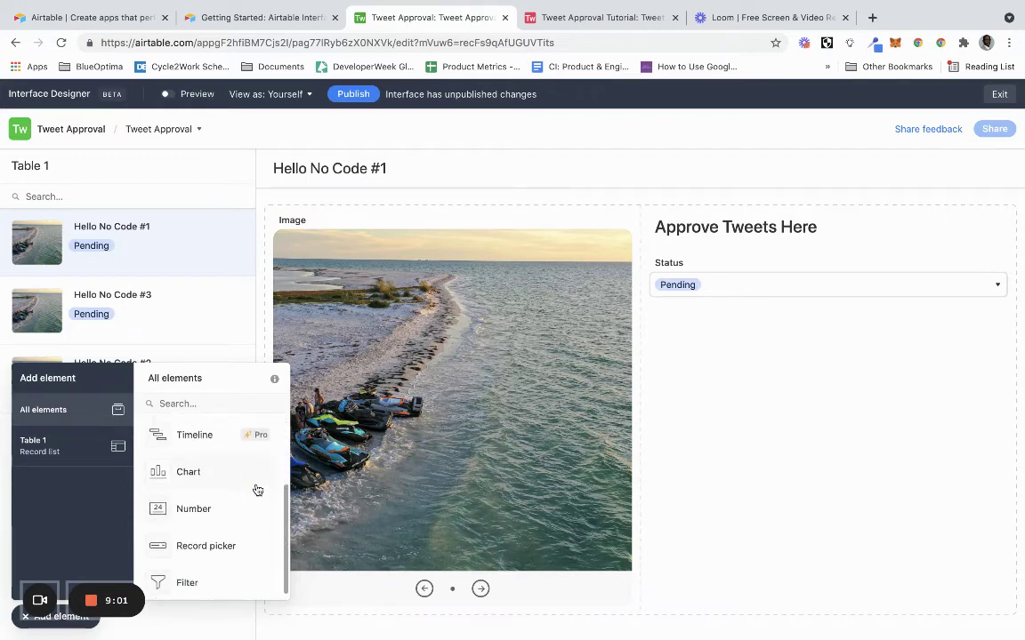
# Add a Table 1 Record comments block under the Status field.
pyautogui.click(22, 622)
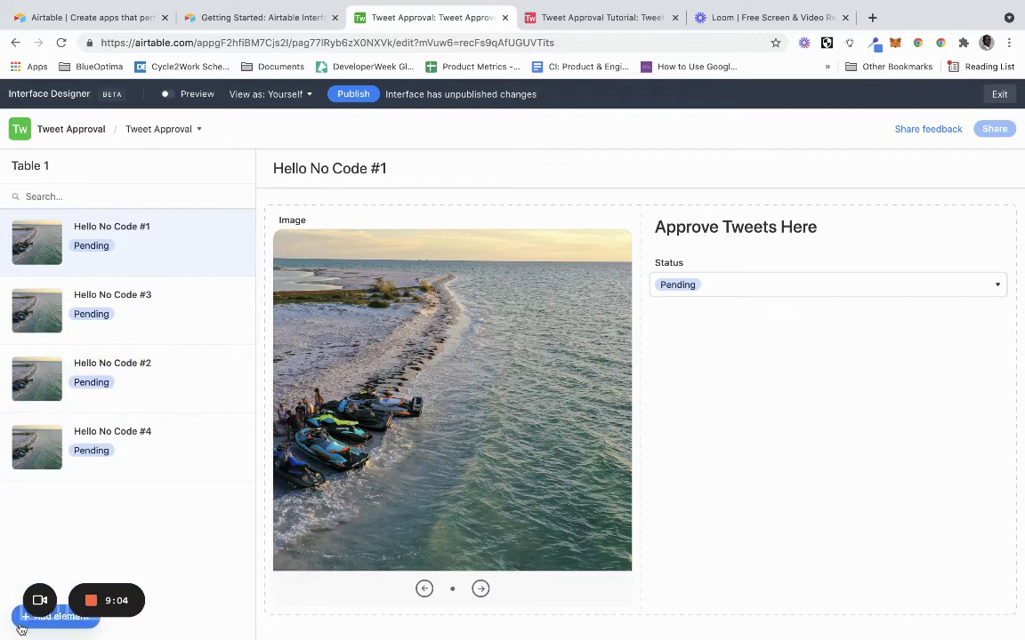
pyautogui.click(22, 627)
pyautogui.click(53, 445)
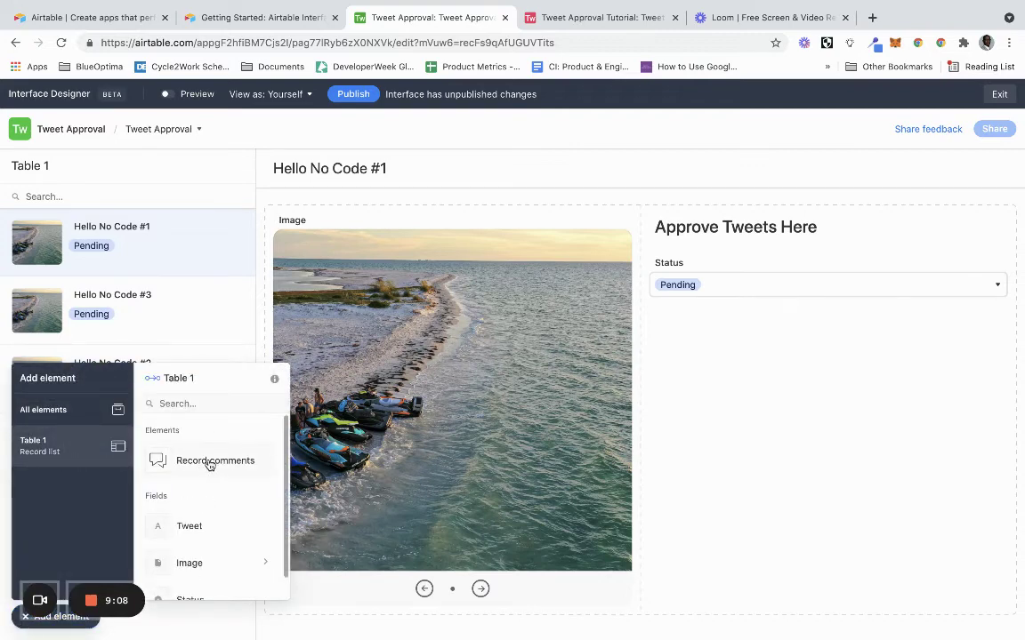
pyautogui.moveTo(209, 465); pyautogui.dragTo(793, 403)
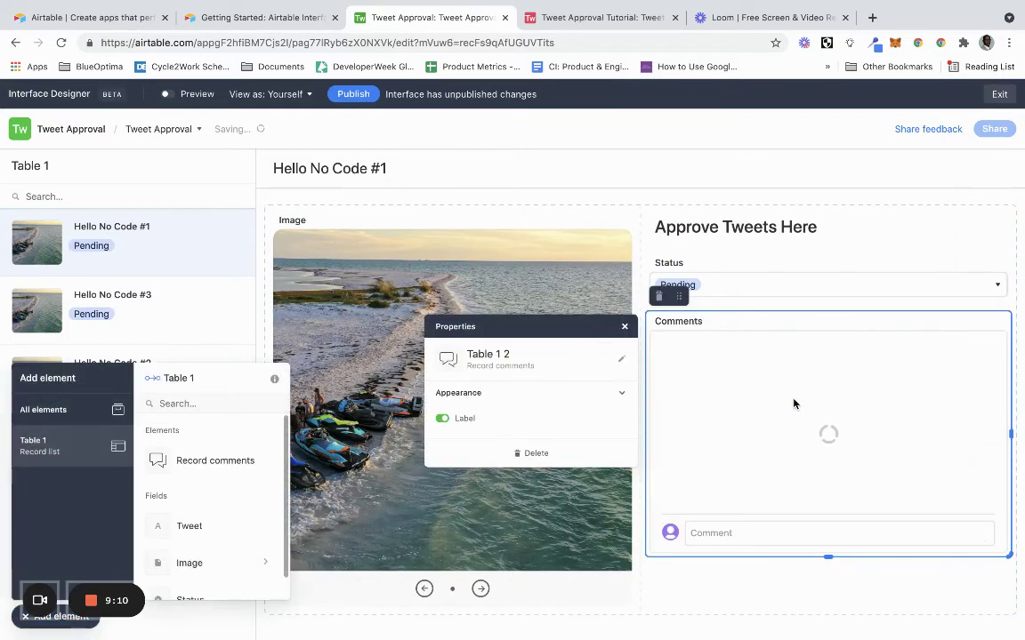
pyautogui.click(627, 327)
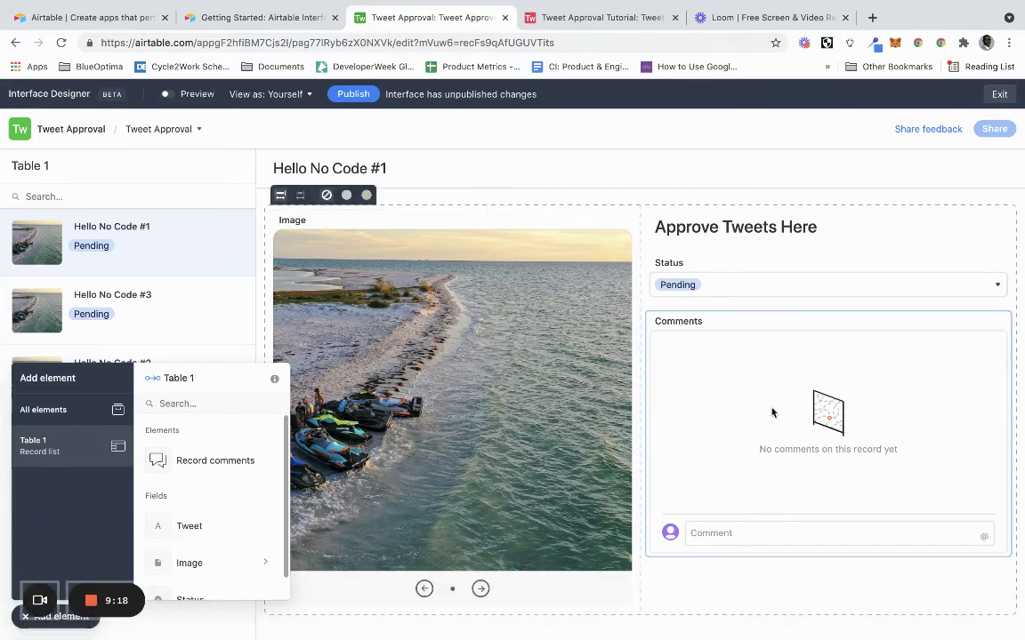
pyautogui.click(25, 616)
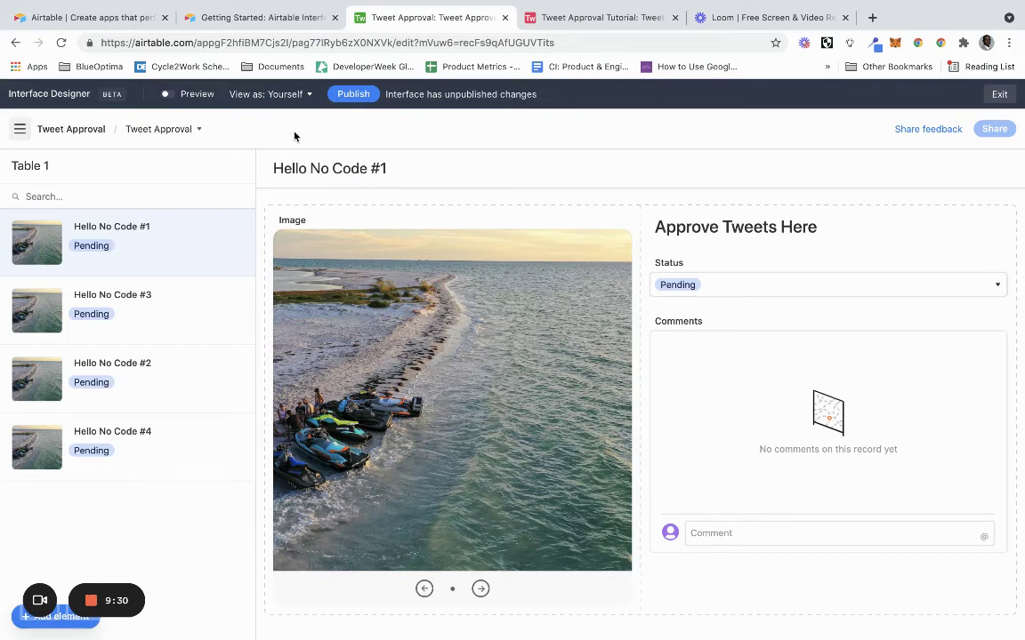
# Publish the interface changes and check the Status dropdown on the live page.
pyautogui.click(352, 94)
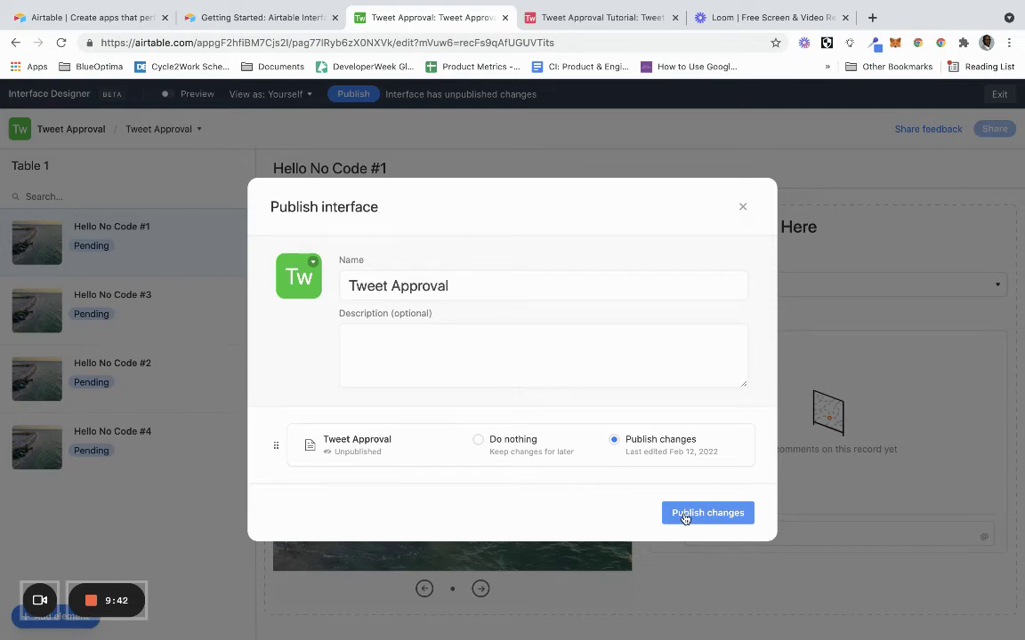
pyautogui.click(685, 516)
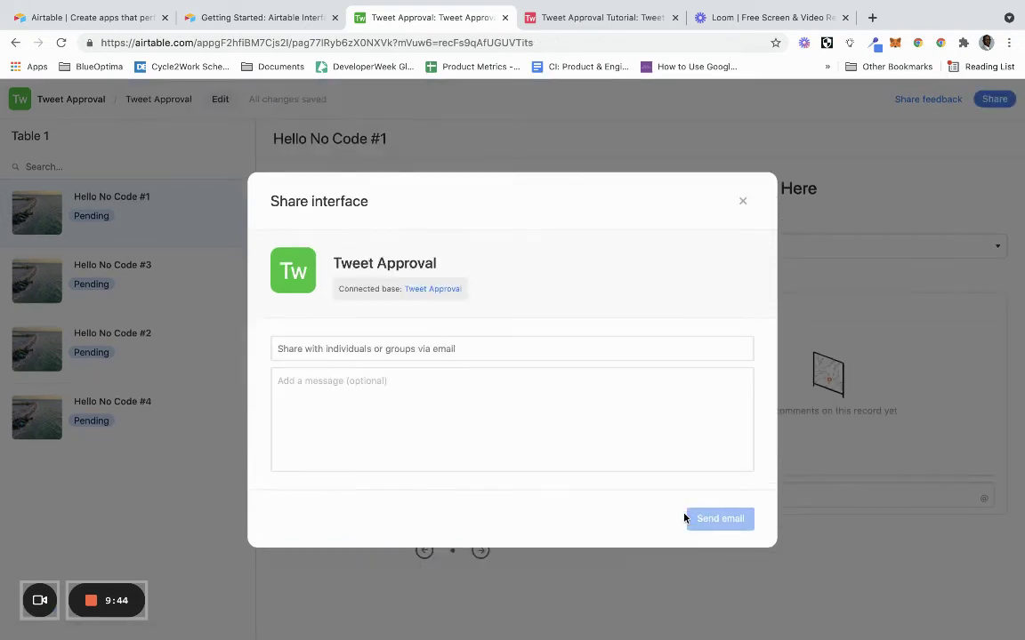
pyautogui.click(743, 201)
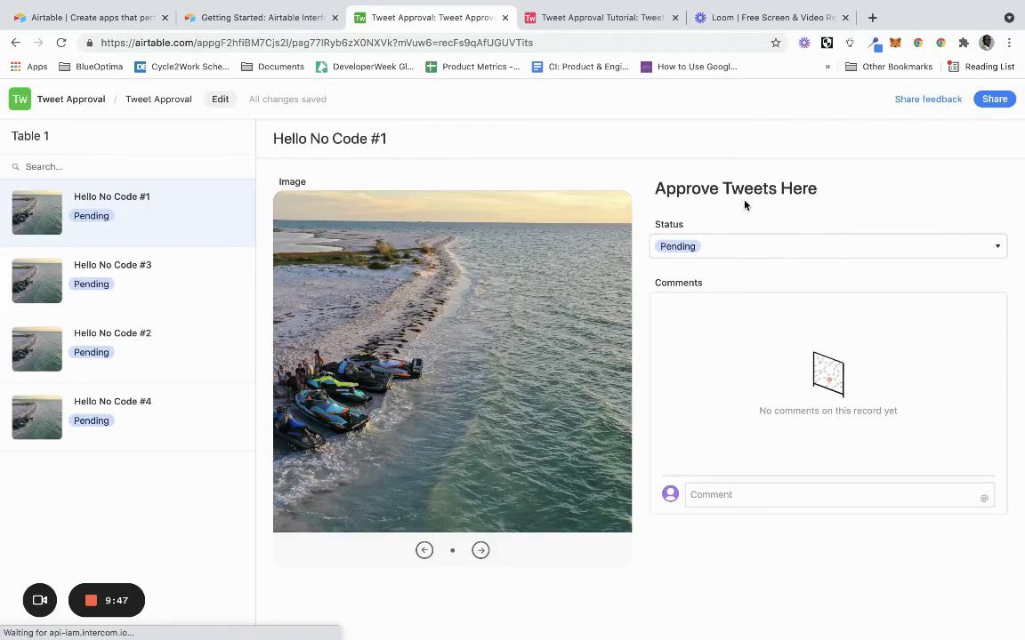
pyautogui.click(736, 249)
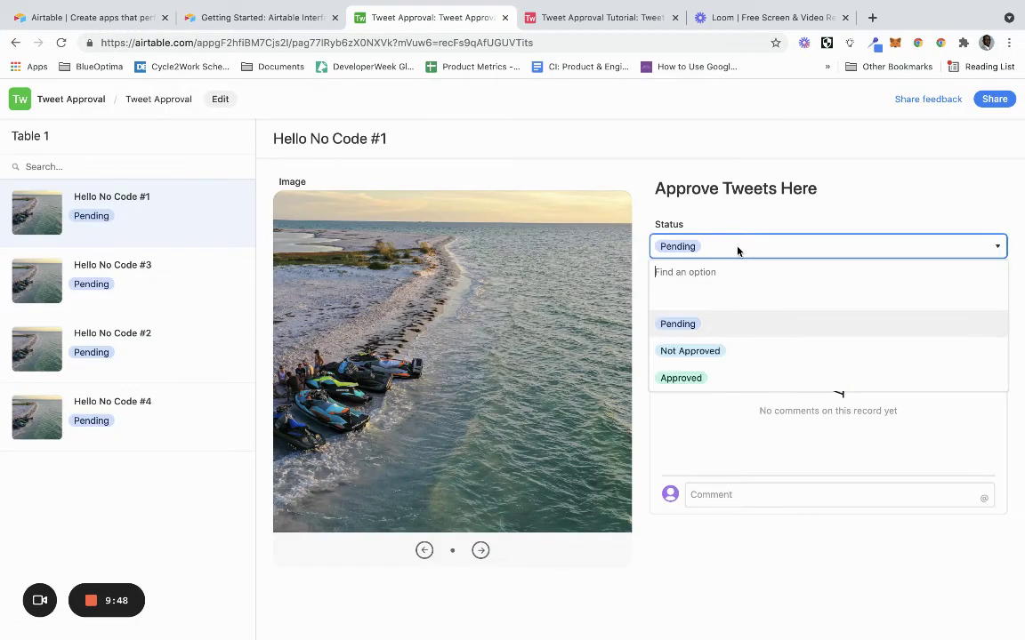
pyautogui.click(738, 252)
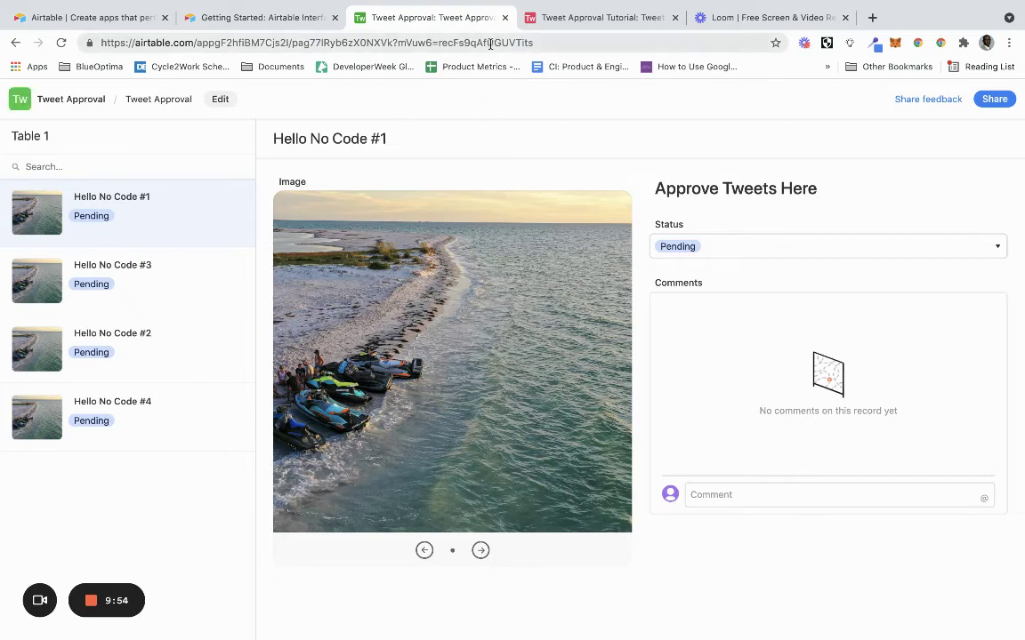
# Review the interface's sharing options without inviting anyone.
pyautogui.click(994, 98)
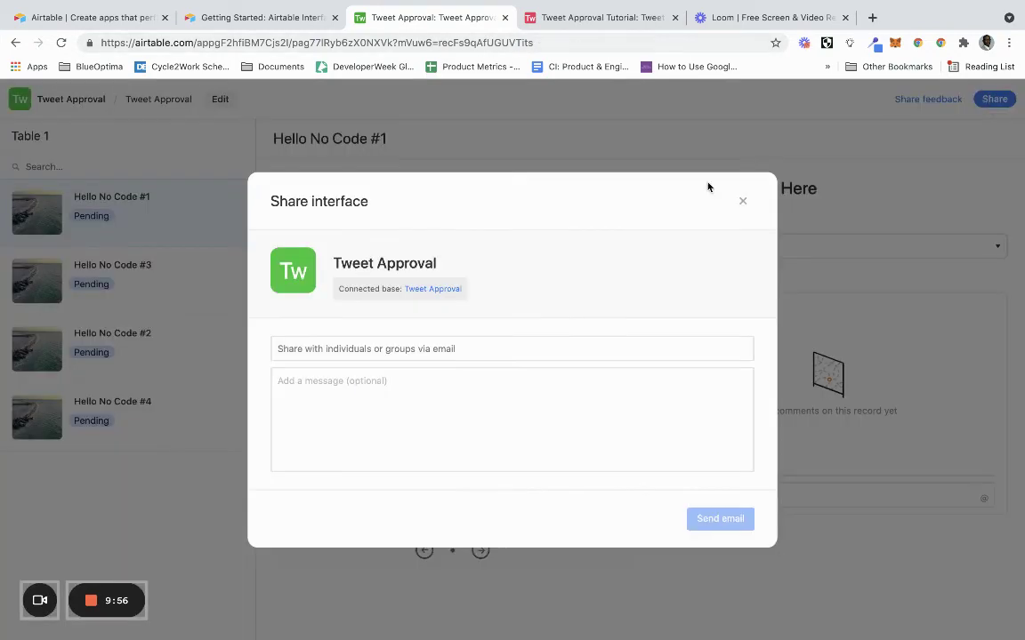
pyautogui.click(428, 348)
pyautogui.click(428, 346)
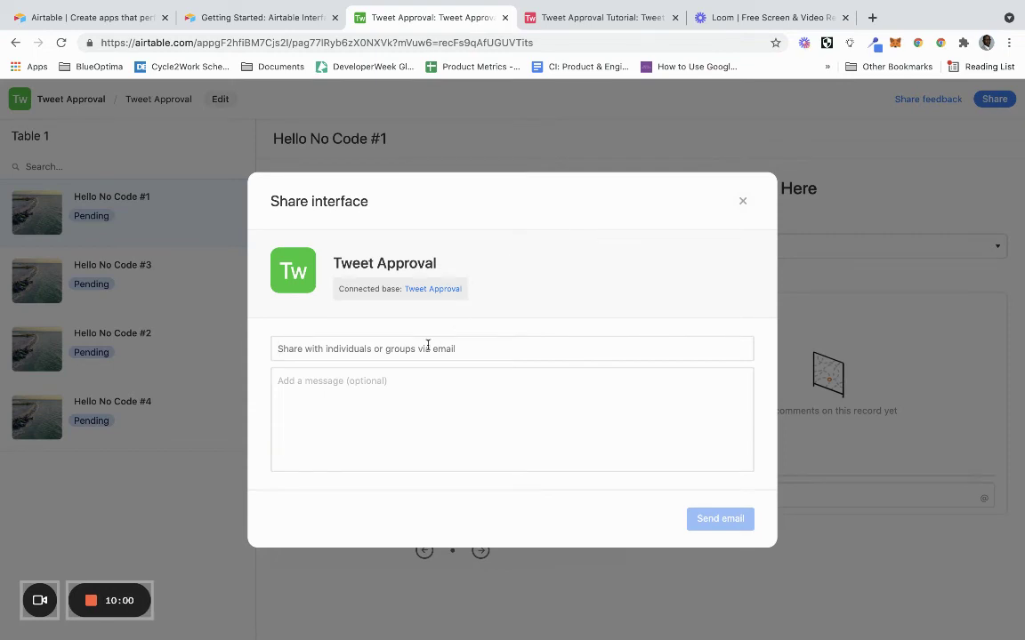
pyautogui.click(742, 202)
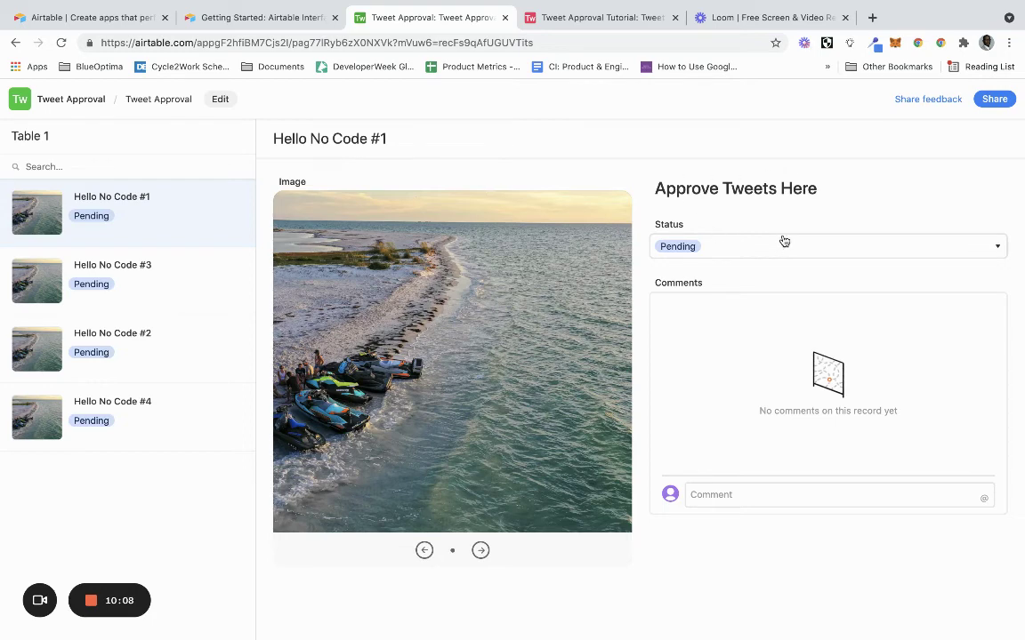
# Set Hello No Code #1 to Approved and post the comment 'Hello World'.
pyautogui.click(746, 249)
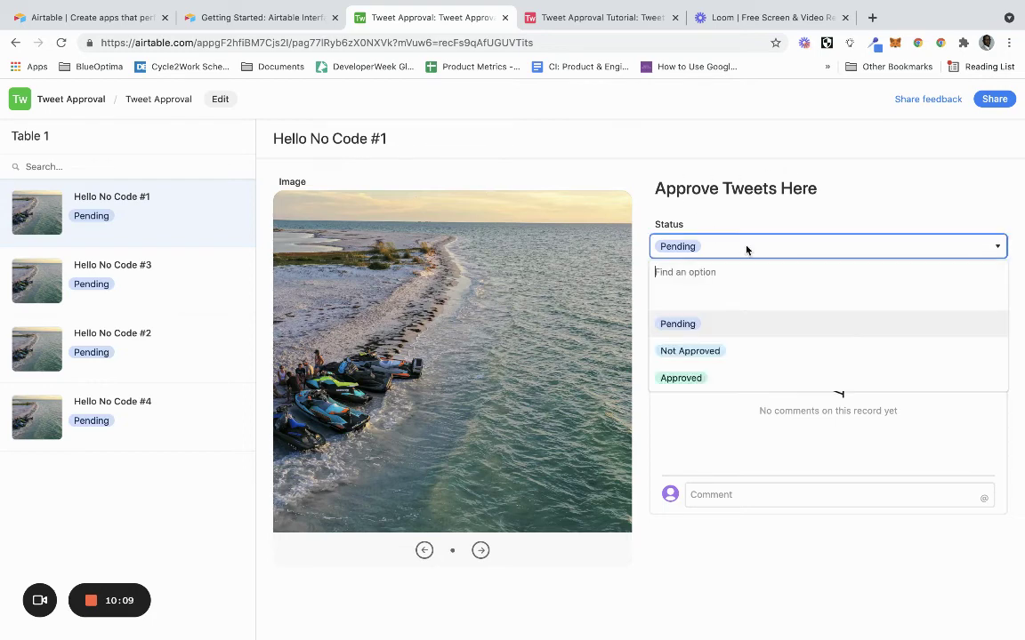
pyautogui.click(725, 381)
pyautogui.click(727, 485)
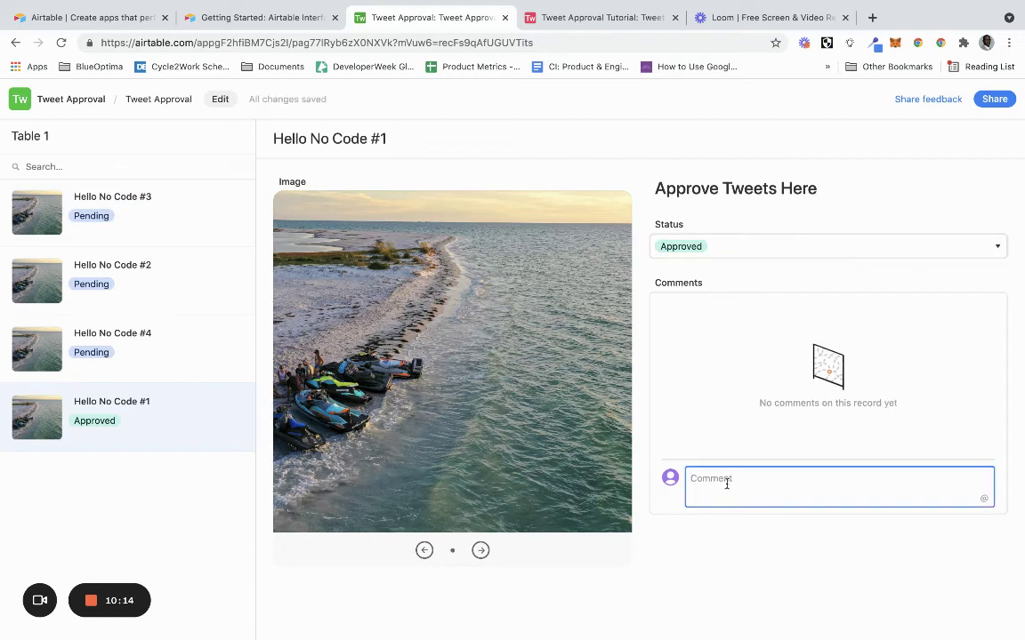
pyautogui.write('Hello ')
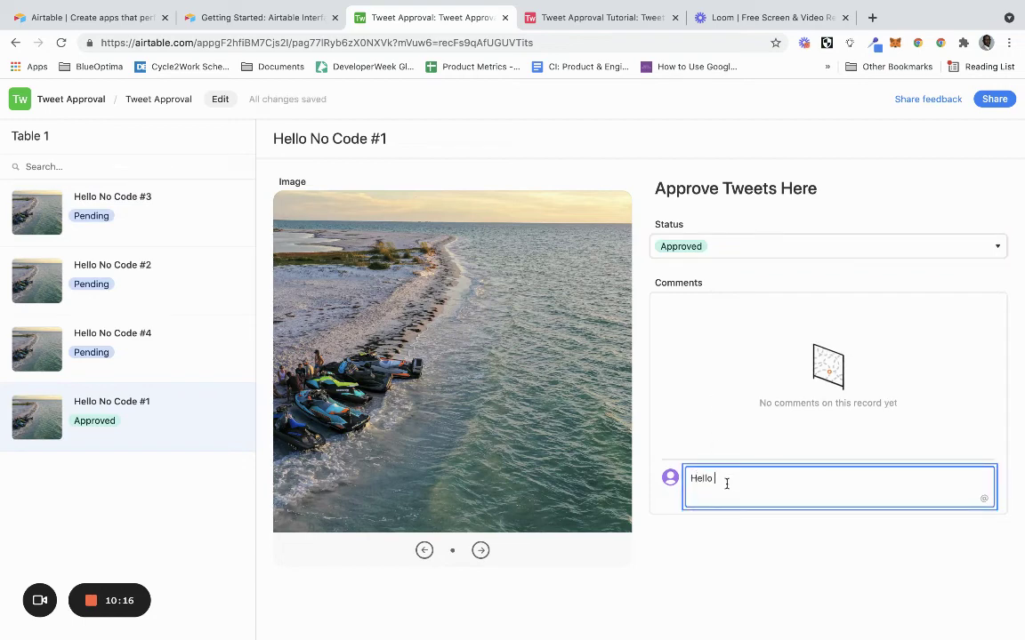
pyautogui.write('World')
pyautogui.press('Return')
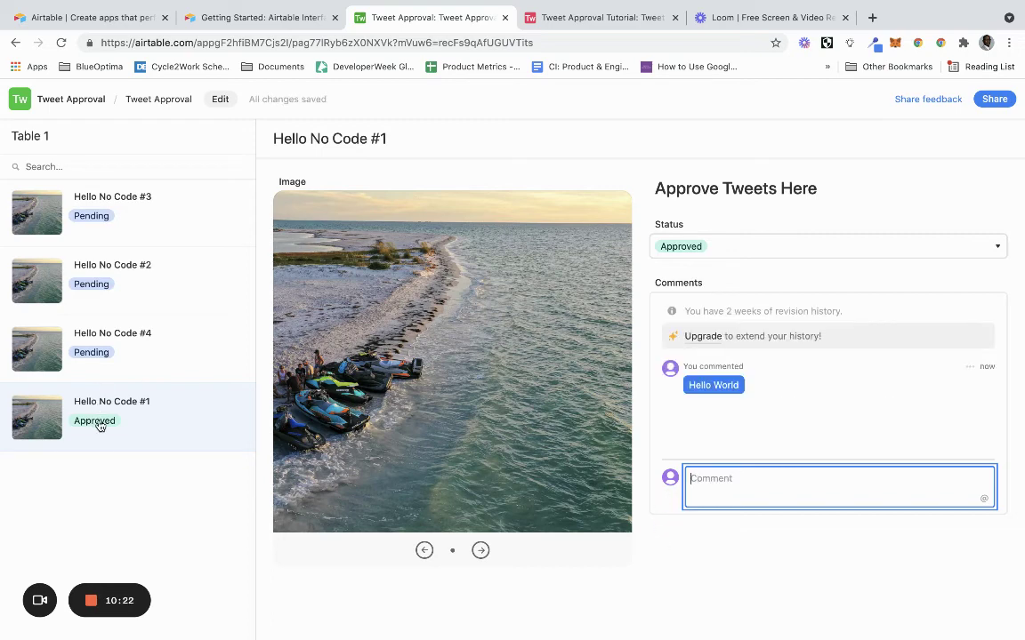
# Close the Tweet Approval Tutorial tab and move to the Interface Designer guide tab.
pyautogui.click(578, 20)
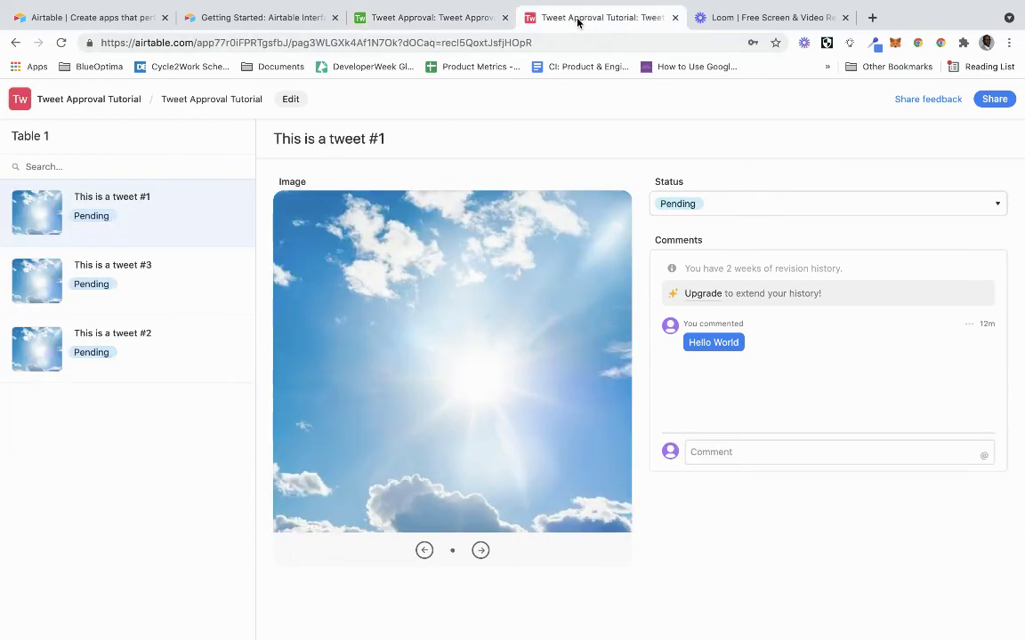
pyautogui.click(674, 17)
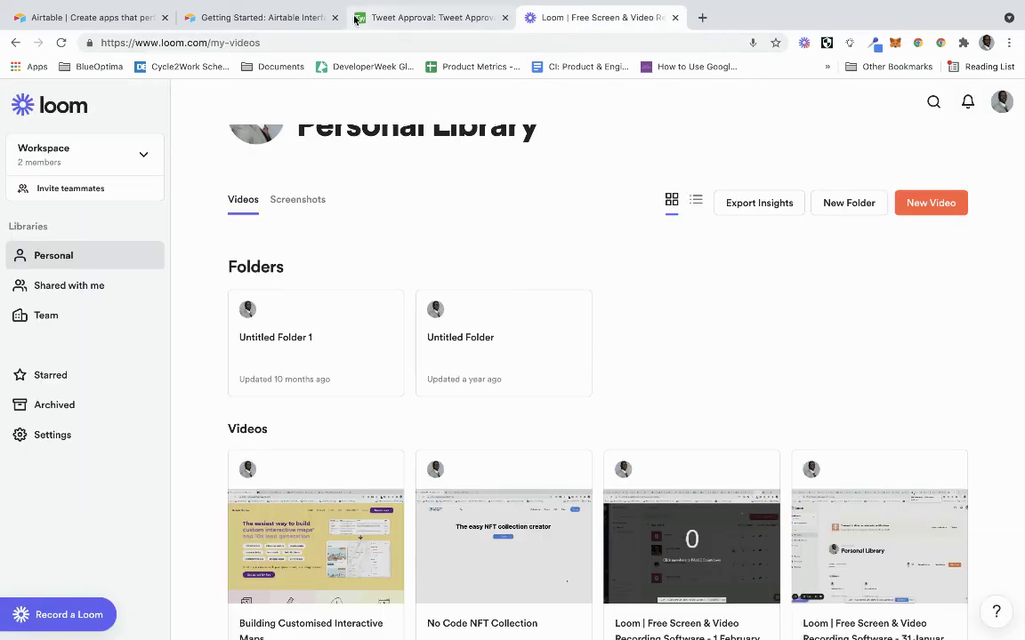
pyautogui.click(300, 21)
pyautogui.click(89, 19)
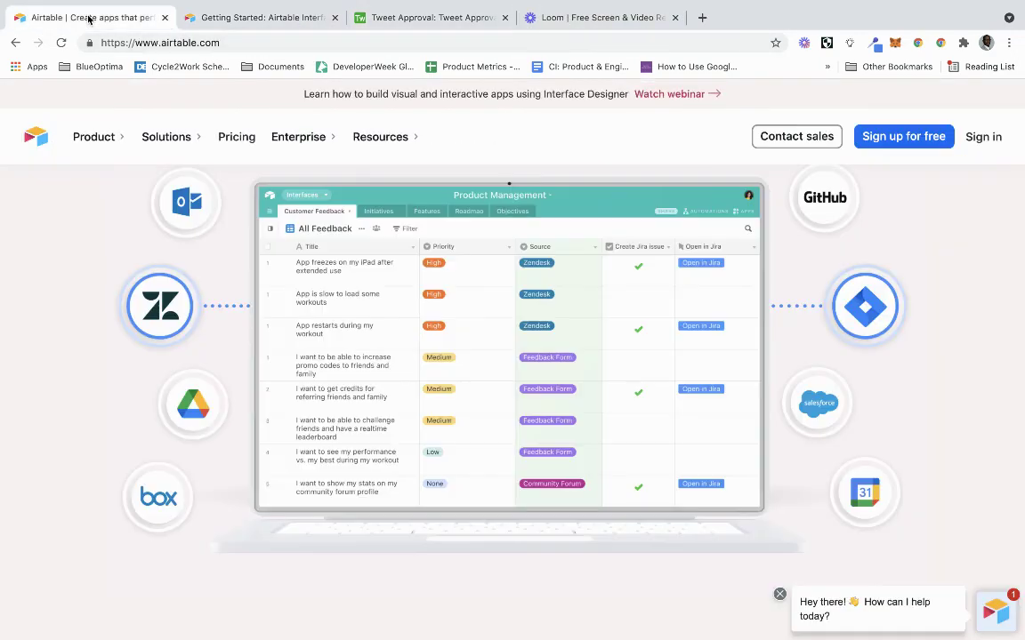
pyautogui.click(252, 18)
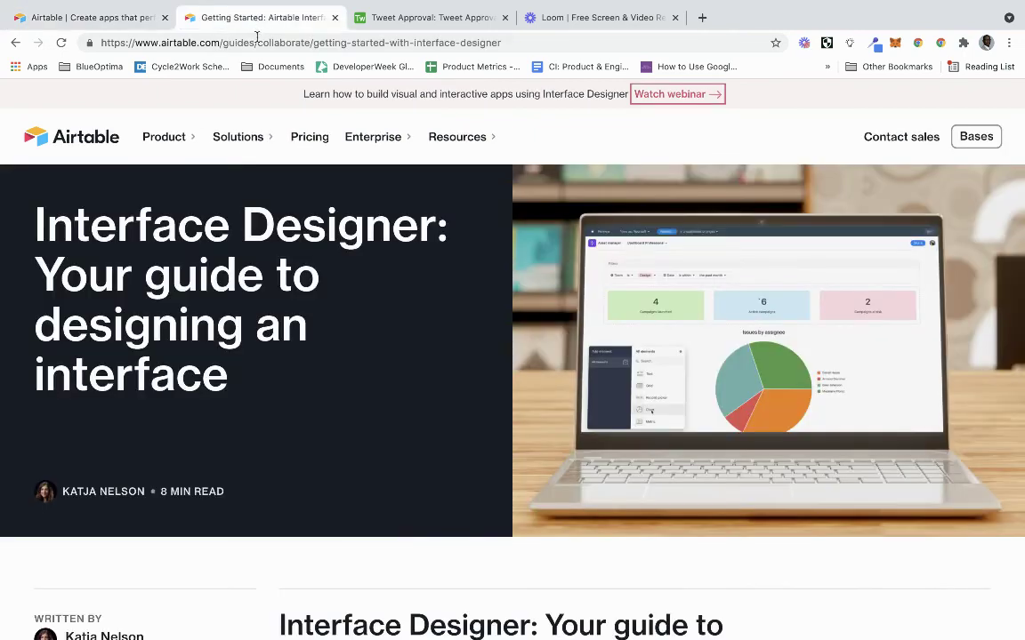
# Go to airtable.com and open the Tweet Approval base grid.
pyautogui.click(257, 40)
pyautogui.write('air')
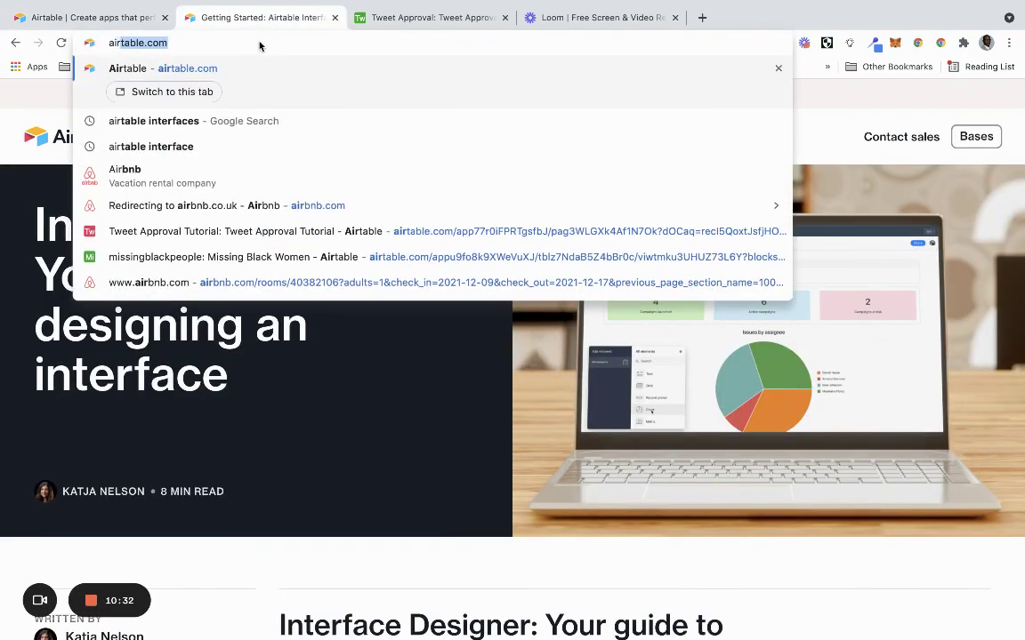
pyautogui.press('Return')
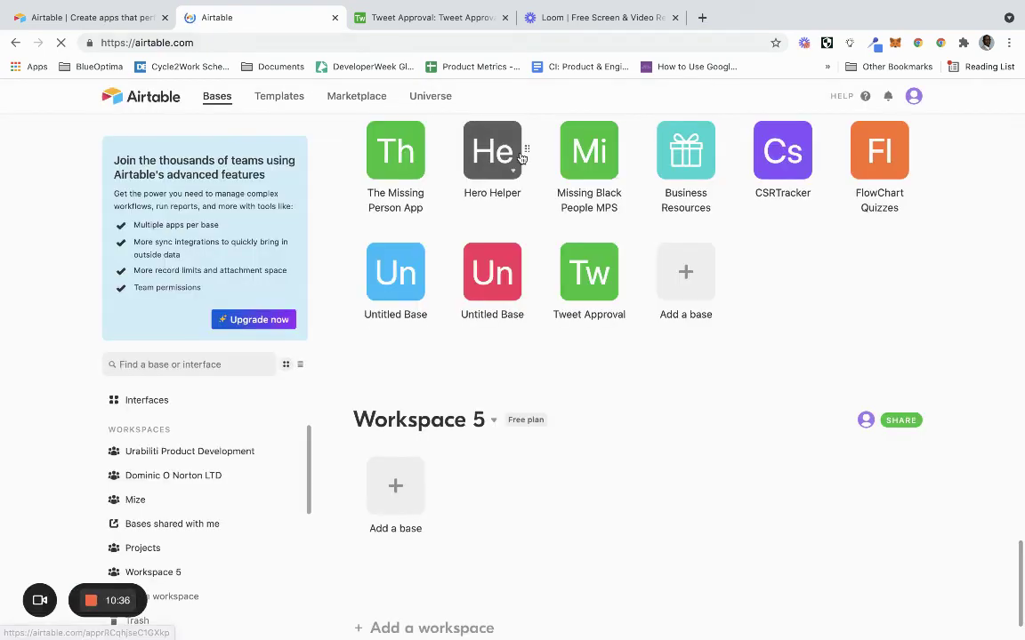
pyautogui.click(580, 260)
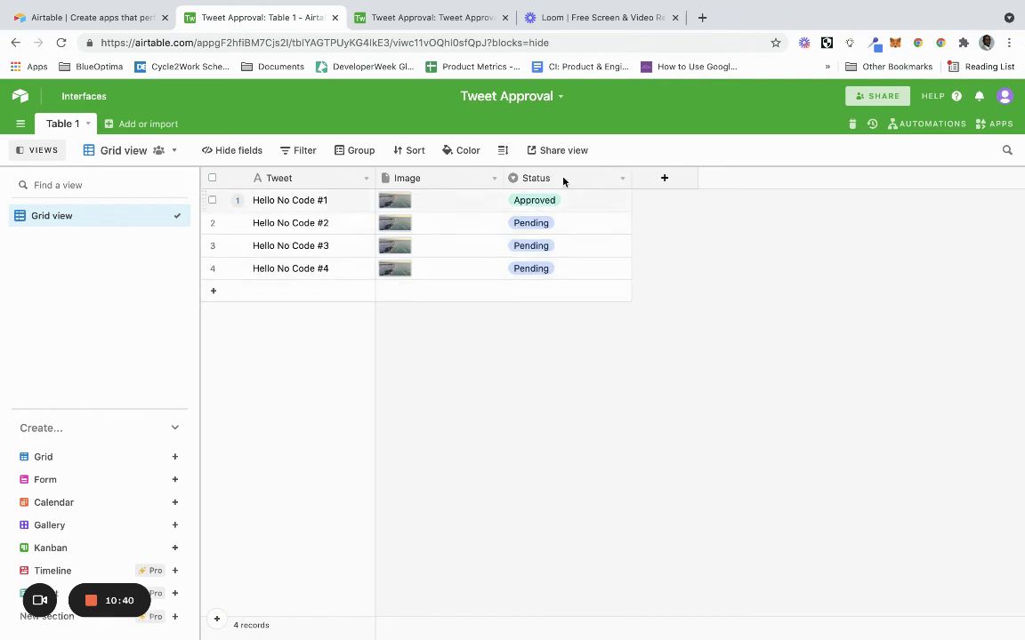
pyautogui.click(454, 25)
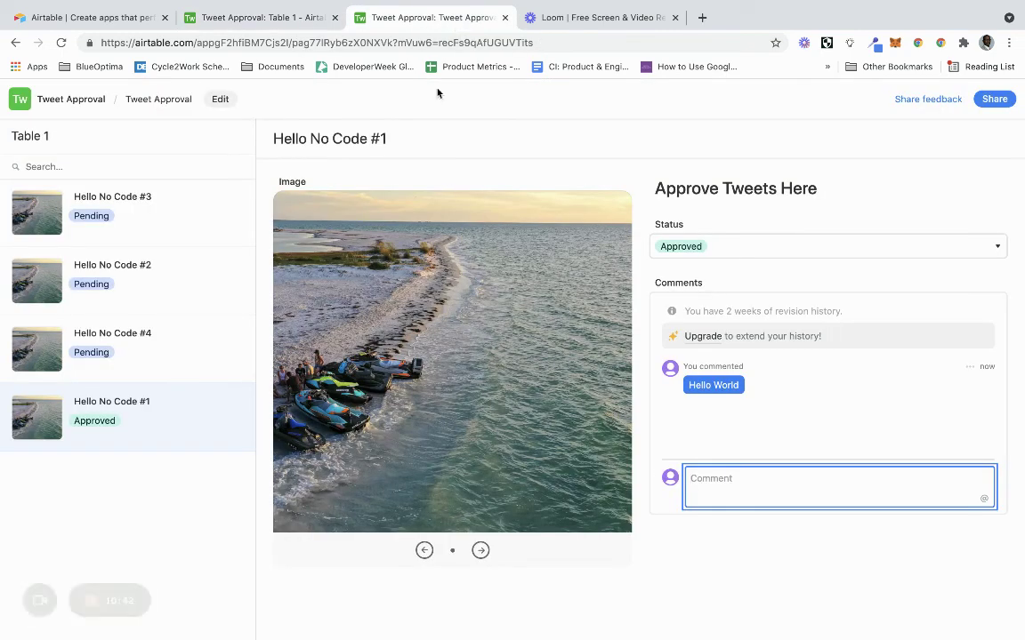
pyautogui.click(175, 502)
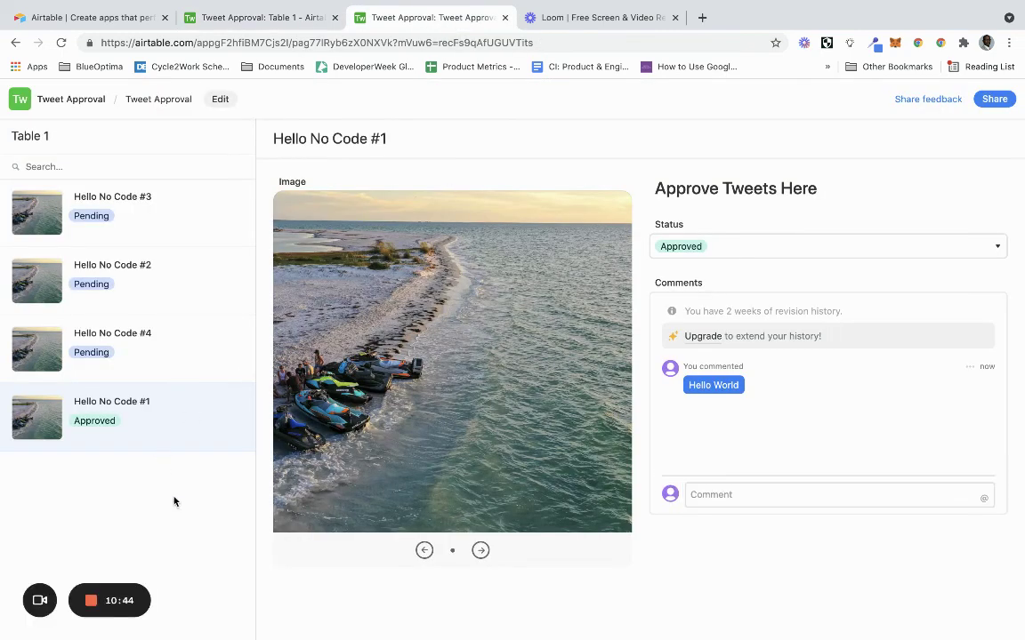